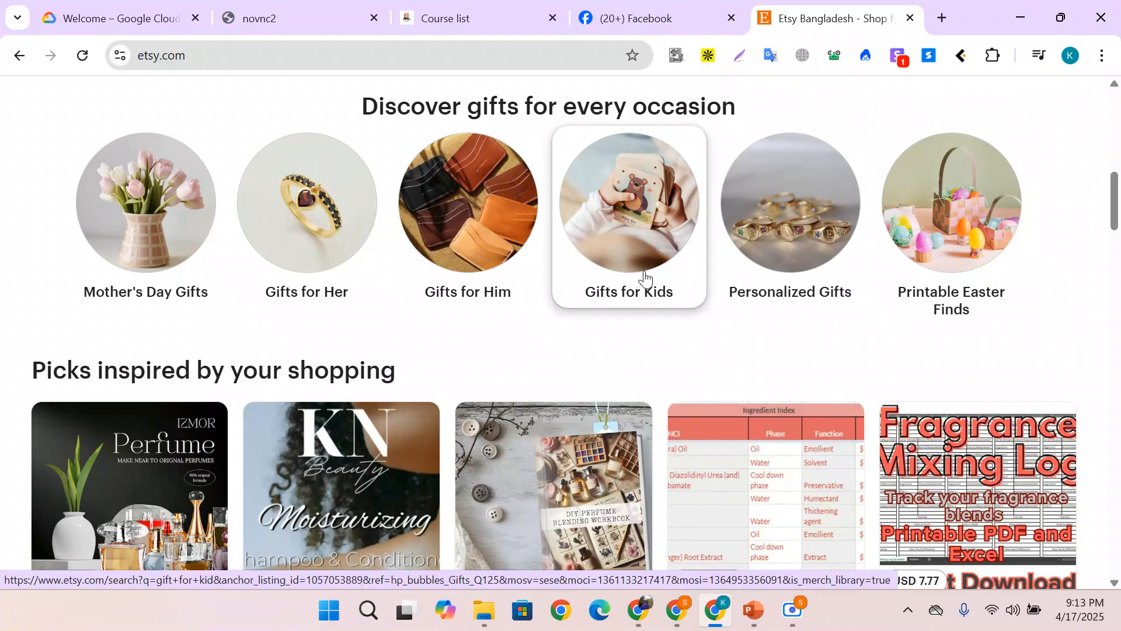
scroll(640, 348, down, 8)
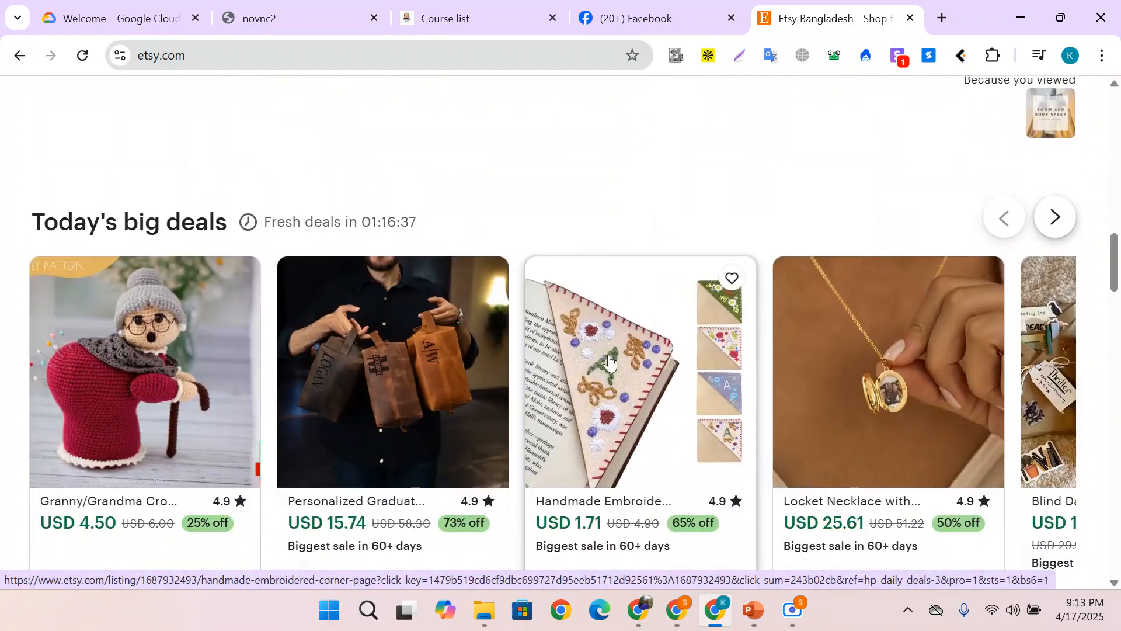
scroll(609, 362, down, 10)
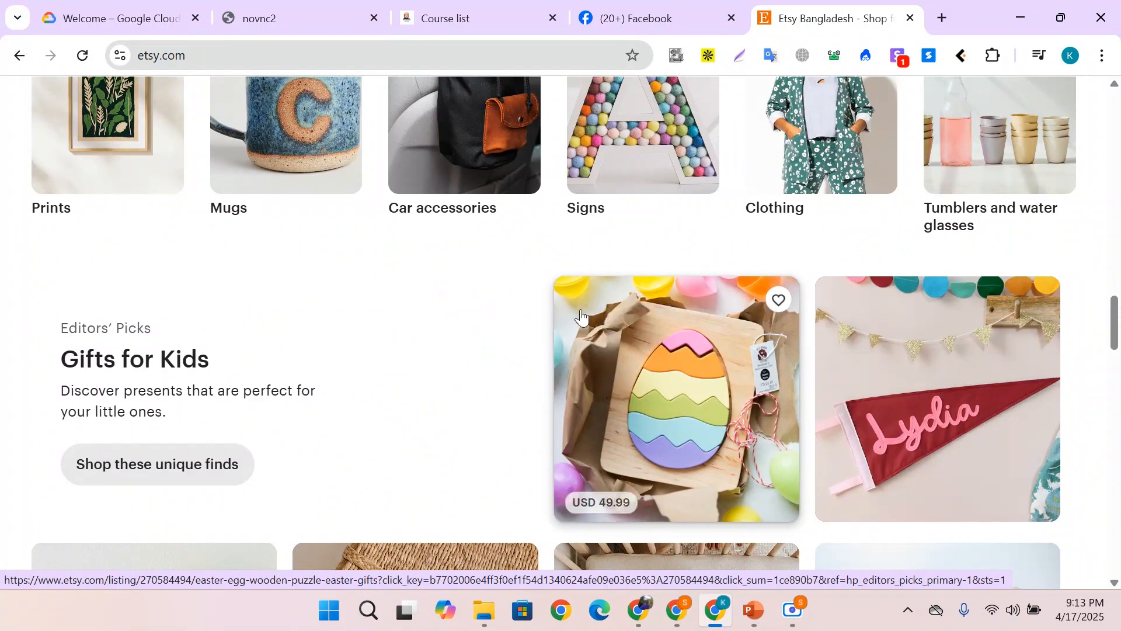
scroll(546, 324, down, 5)
scroll(592, 360, up, 10)
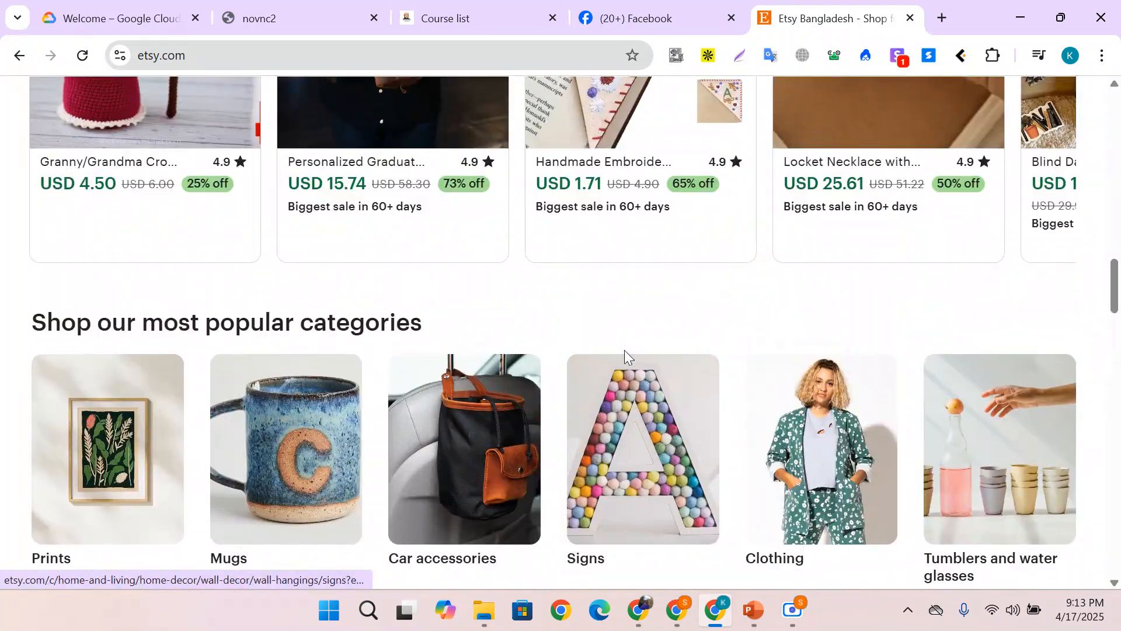
scroll(625, 349, up, 10)
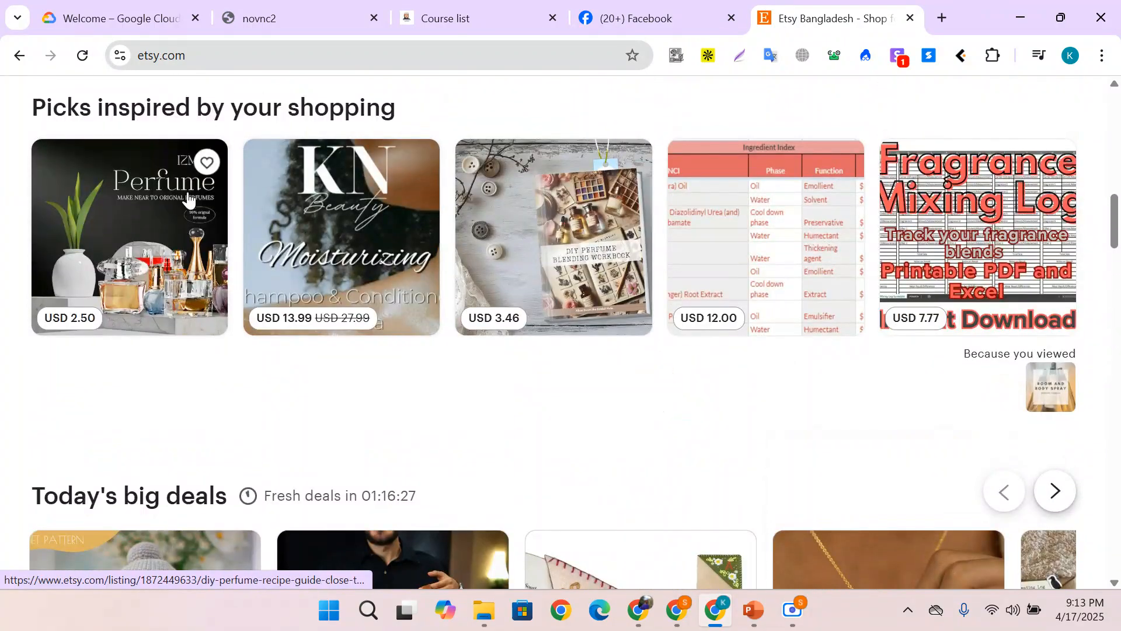
scroll(625, 291, down, 7)
scroll(716, 453, down, 4)
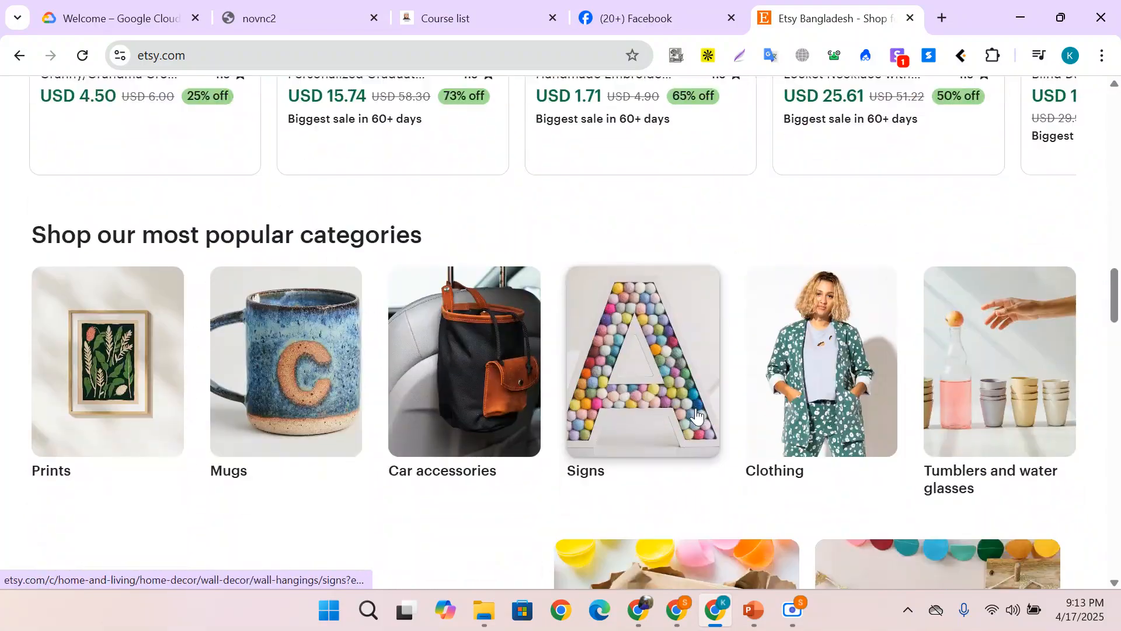
scroll(696, 416, down, 15)
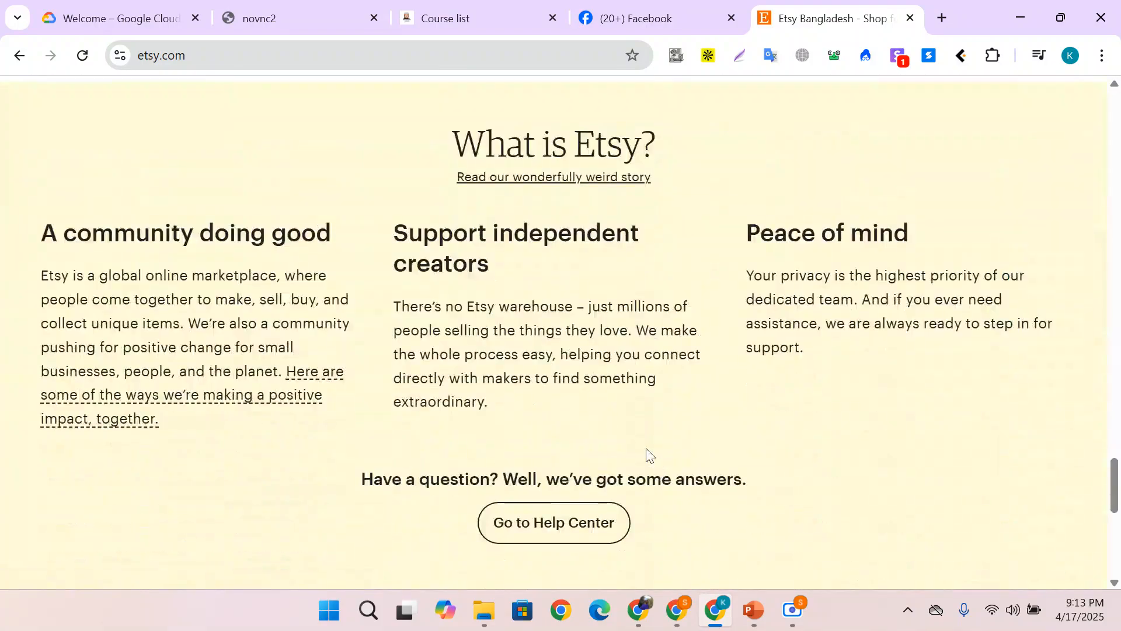
scroll(654, 350, up, 4)
scroll(679, 343, down, 1)
drag(1116, 483, 1114, 84)
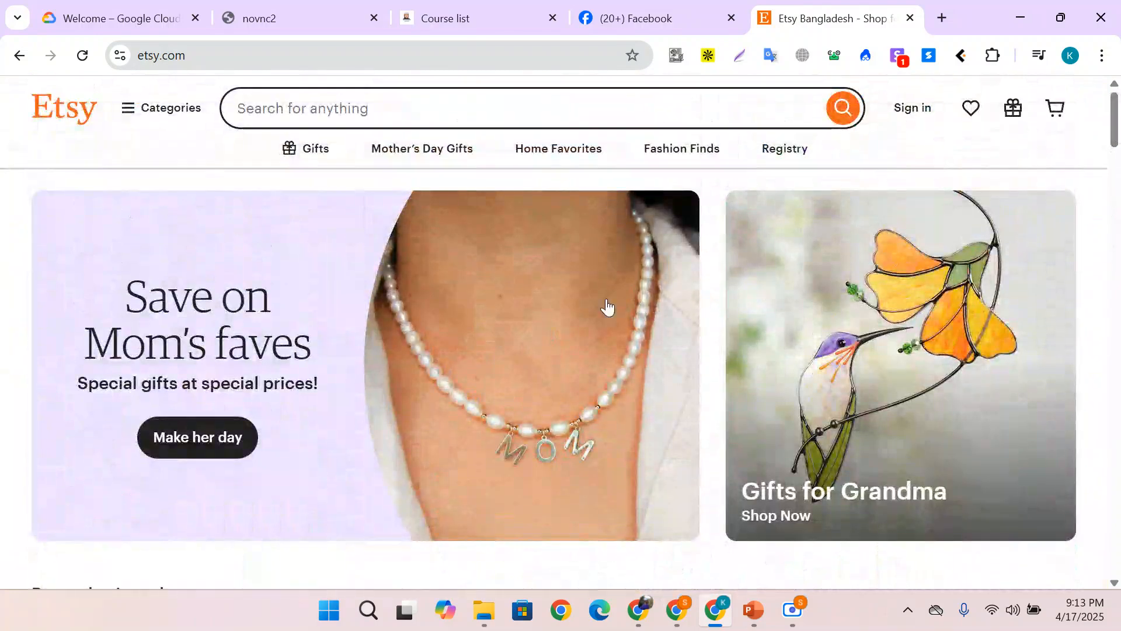
mouse_move(649, 620)
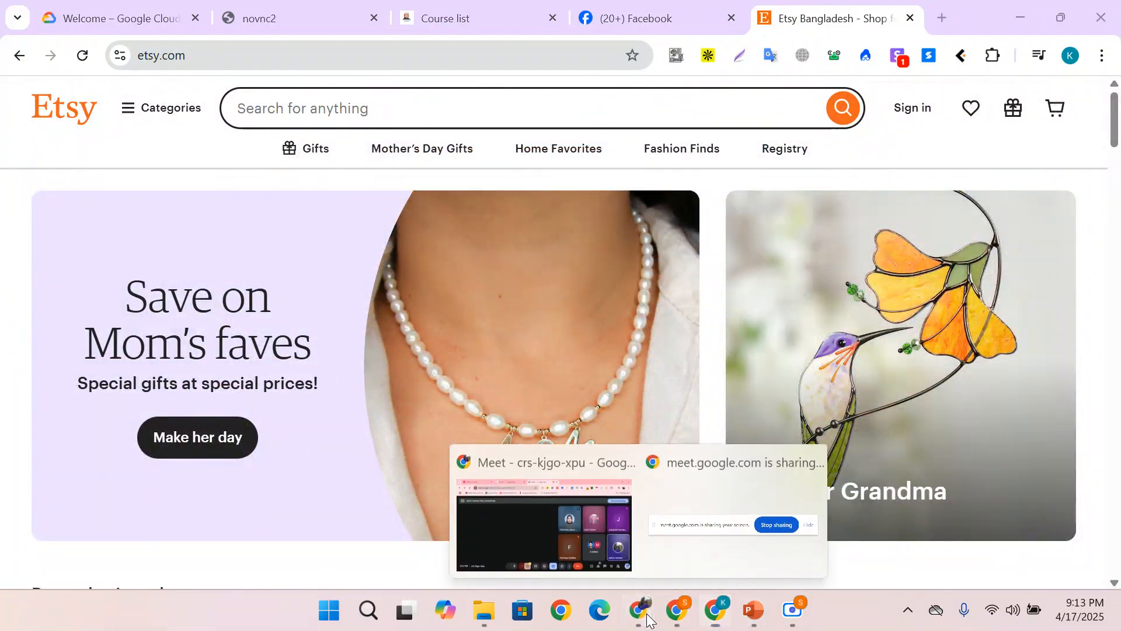
click(554, 459)
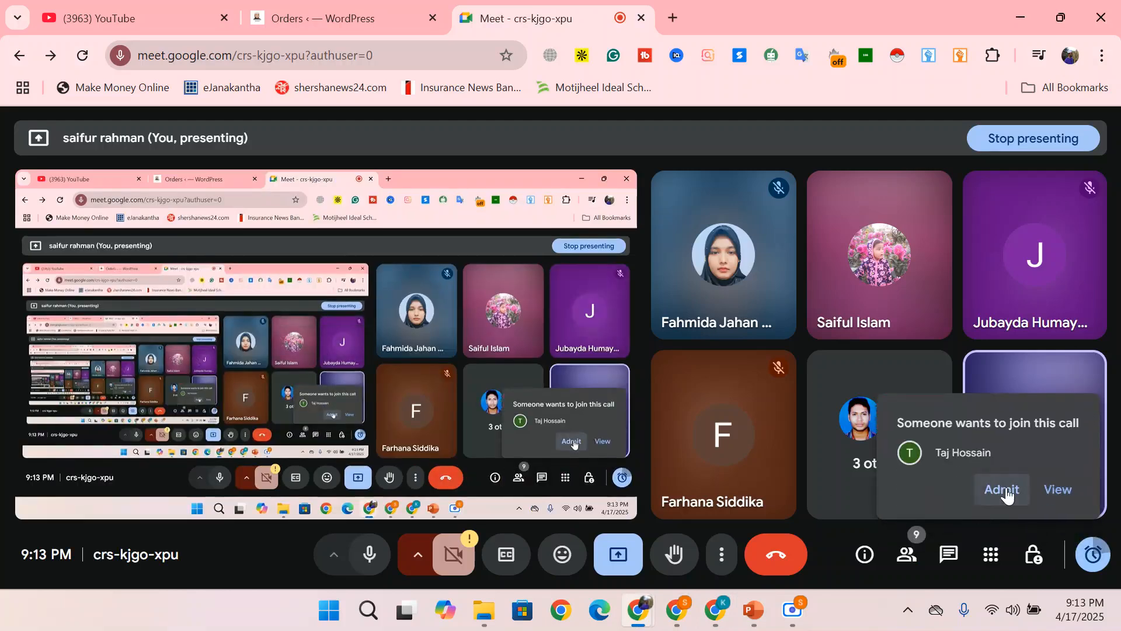
Admit the waiting person into the Meet call, then switch back to the remote desktop window.
click(1003, 489)
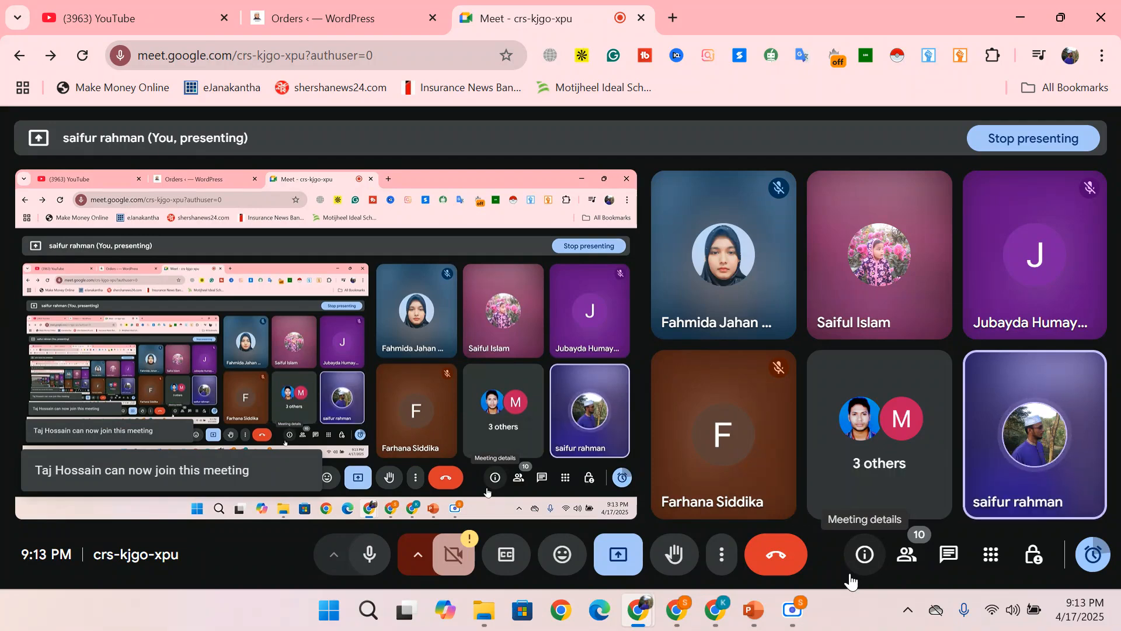
mouse_move(741, 416)
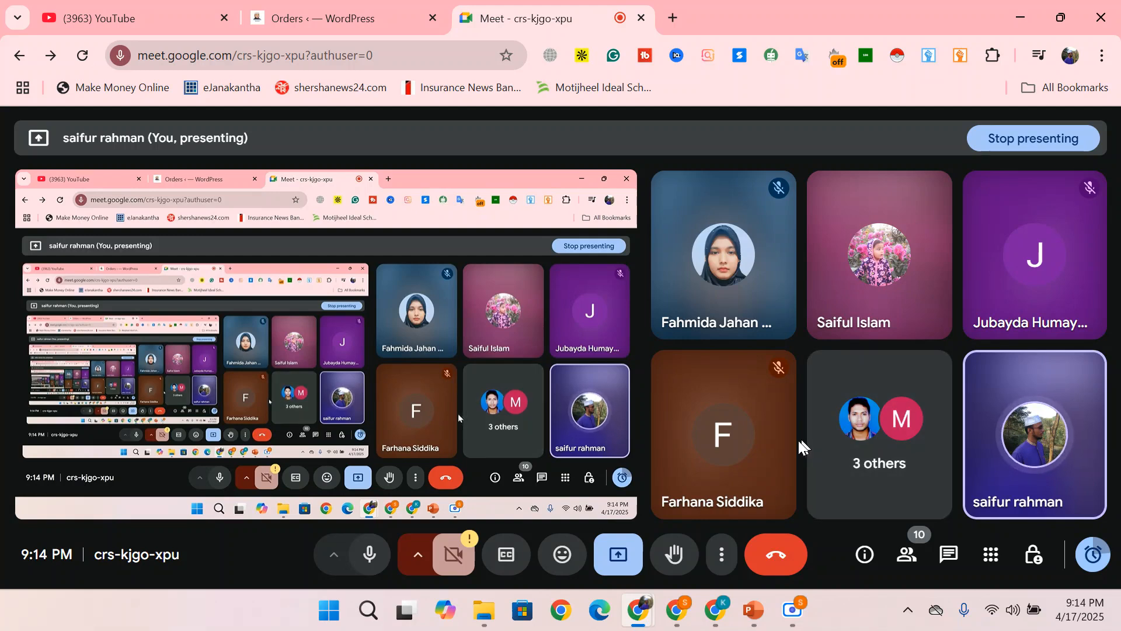
mouse_move(795, 436)
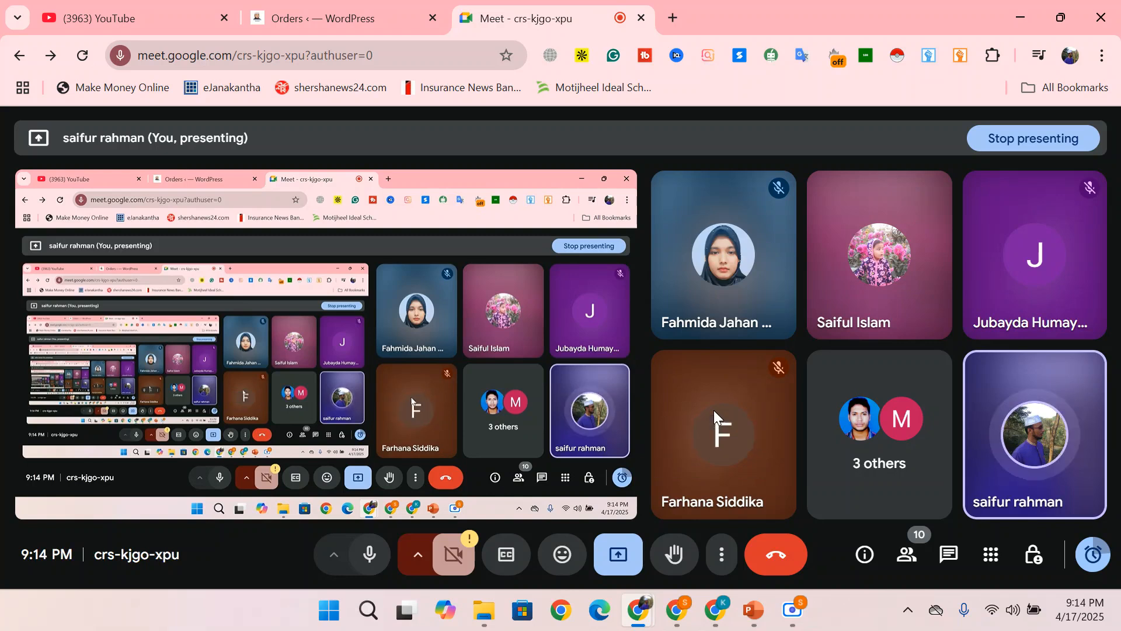
click(708, 608)
click(292, 9)
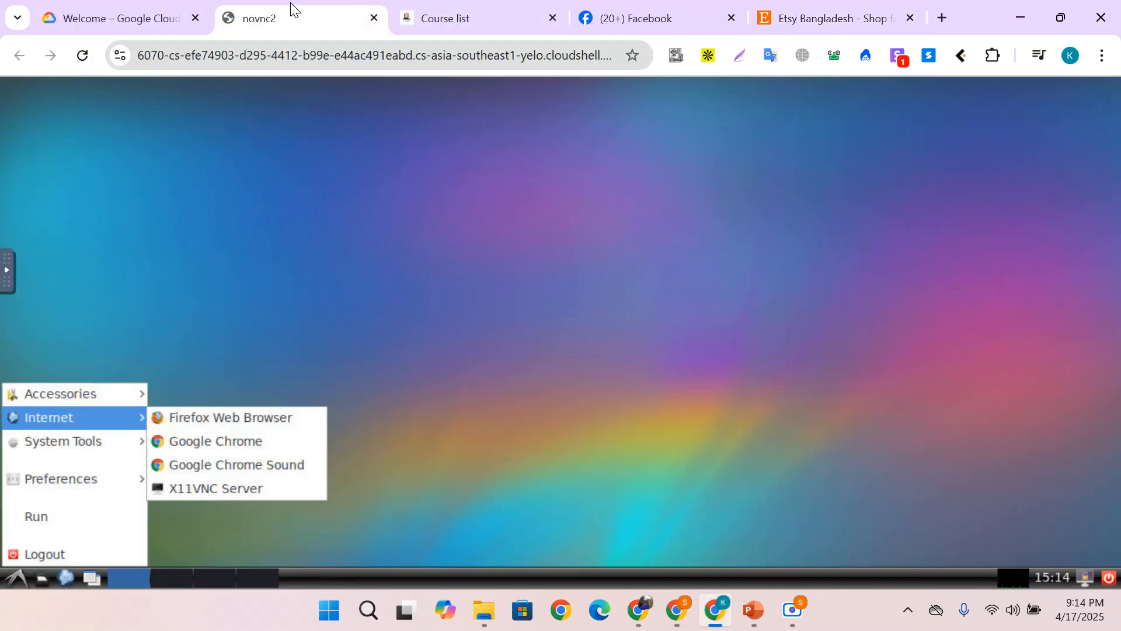
Close the remote application menu and cycle through desktops 3, 1, 2, 3, 4, ending on desktop 1.
click(543, 466)
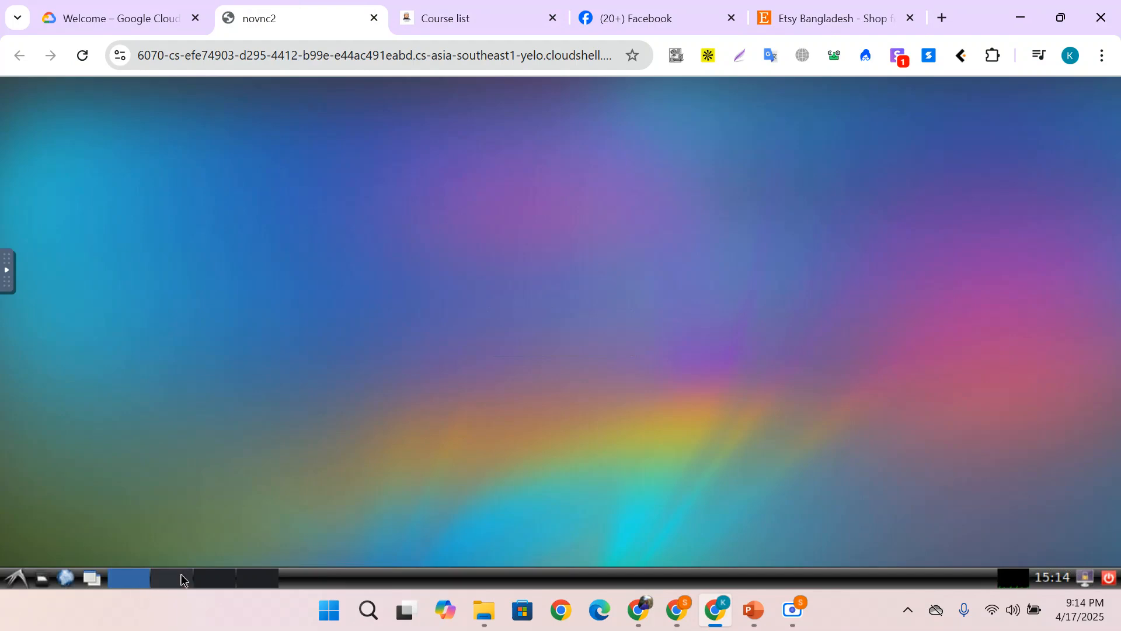
click(218, 579)
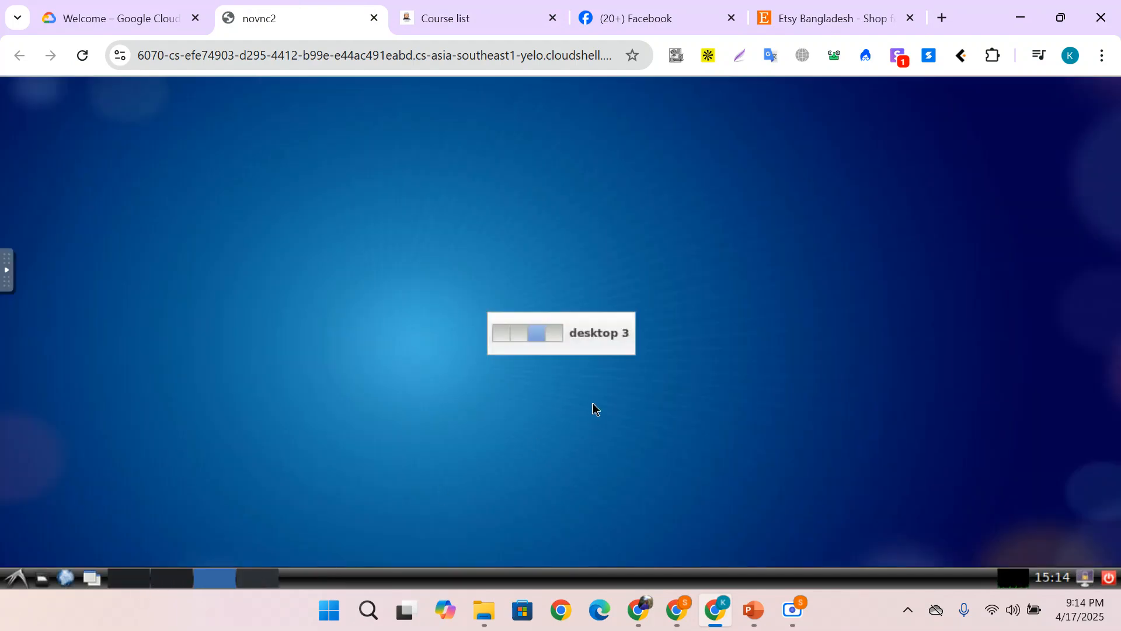
scroll(590, 419, down, 1)
click(138, 579)
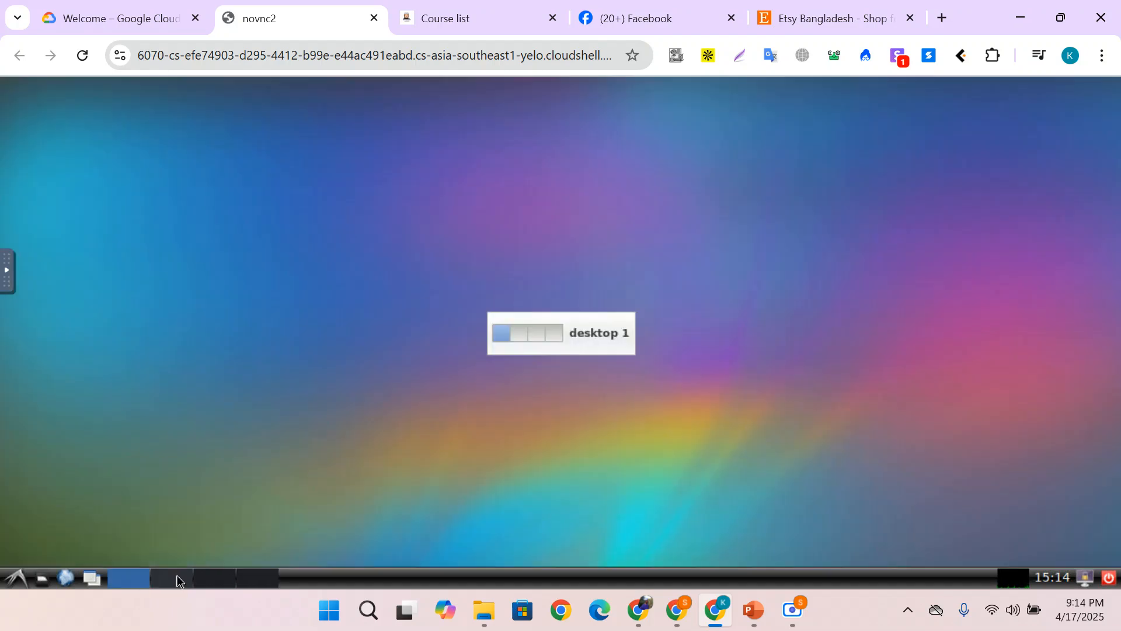
click(177, 580)
click(218, 578)
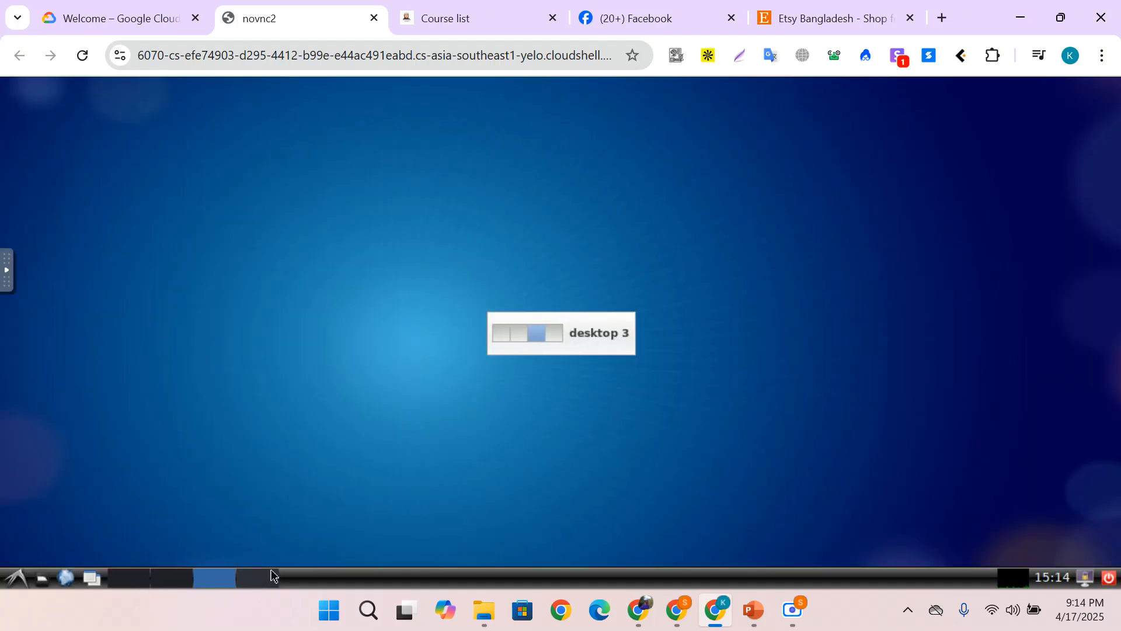
click(258, 581)
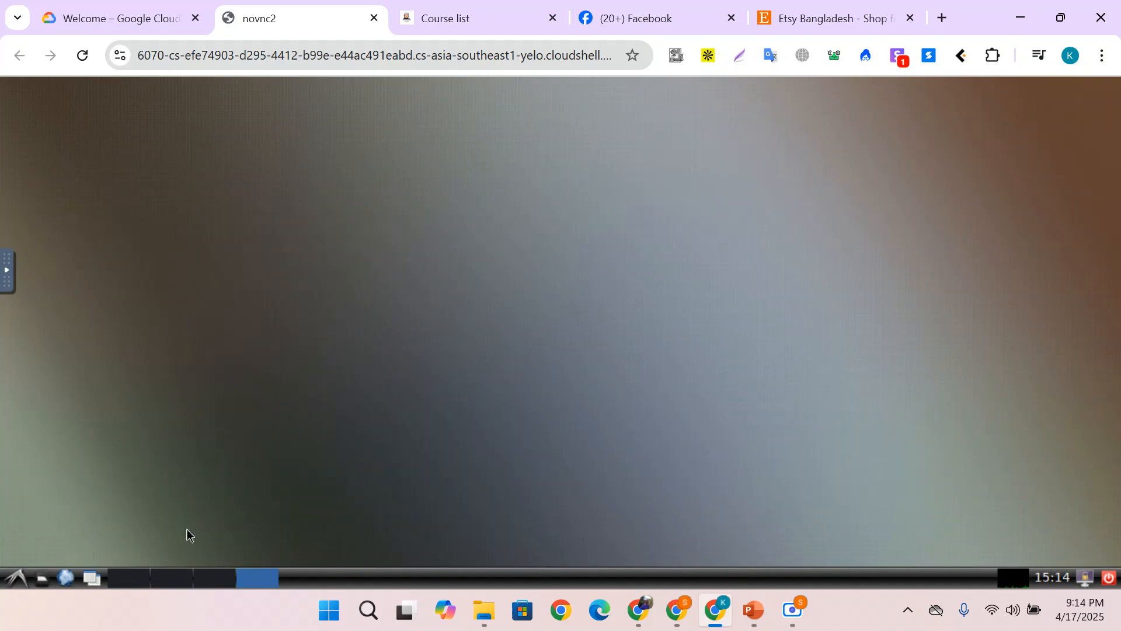
click(127, 579)
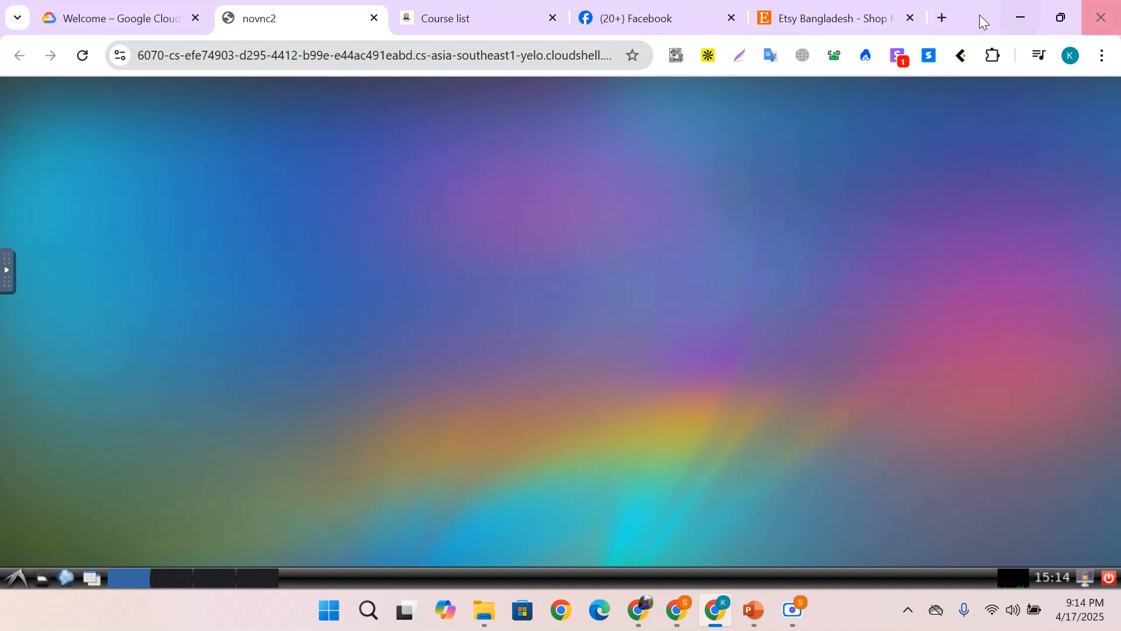
Search Google for 'google cloud console' and open the Google Cloud Platform page.
click(941, 16)
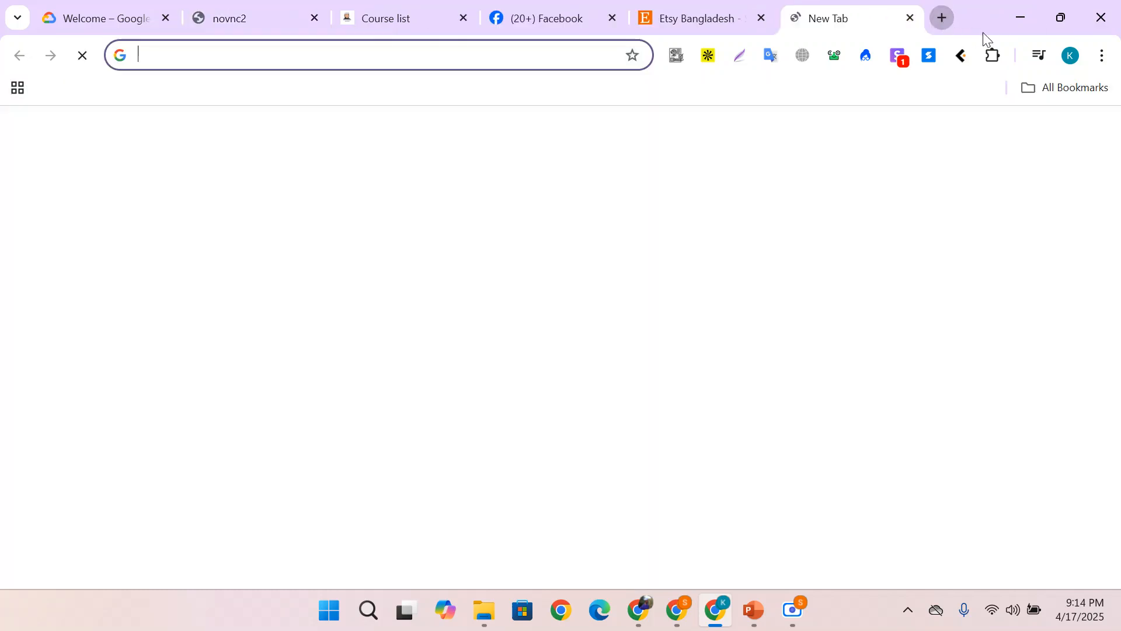
text(goo)
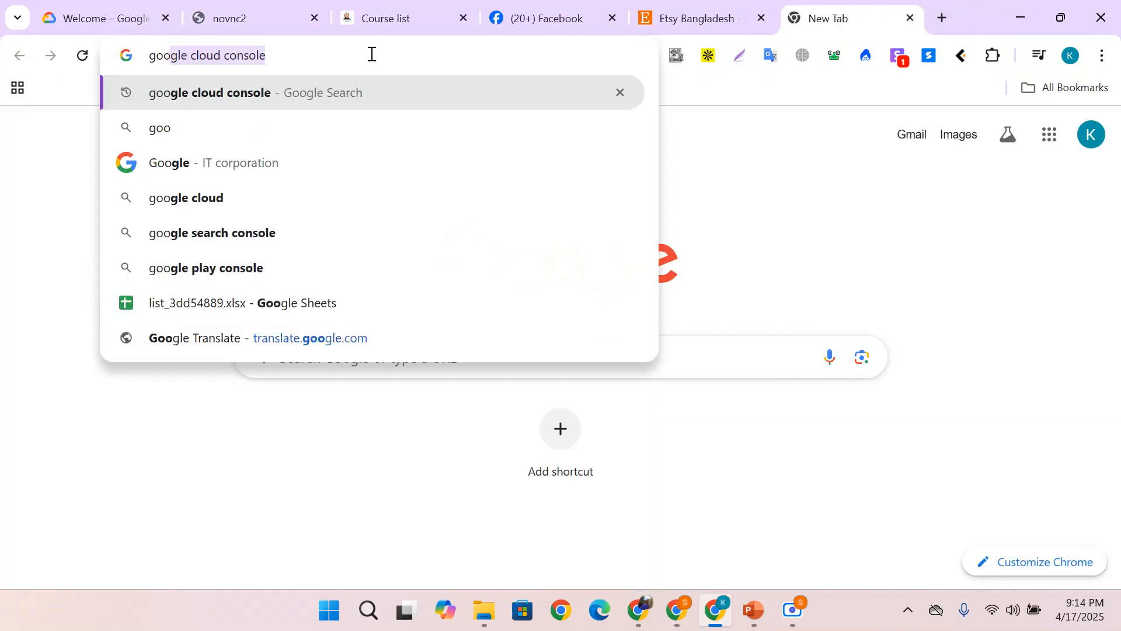
text(gle )
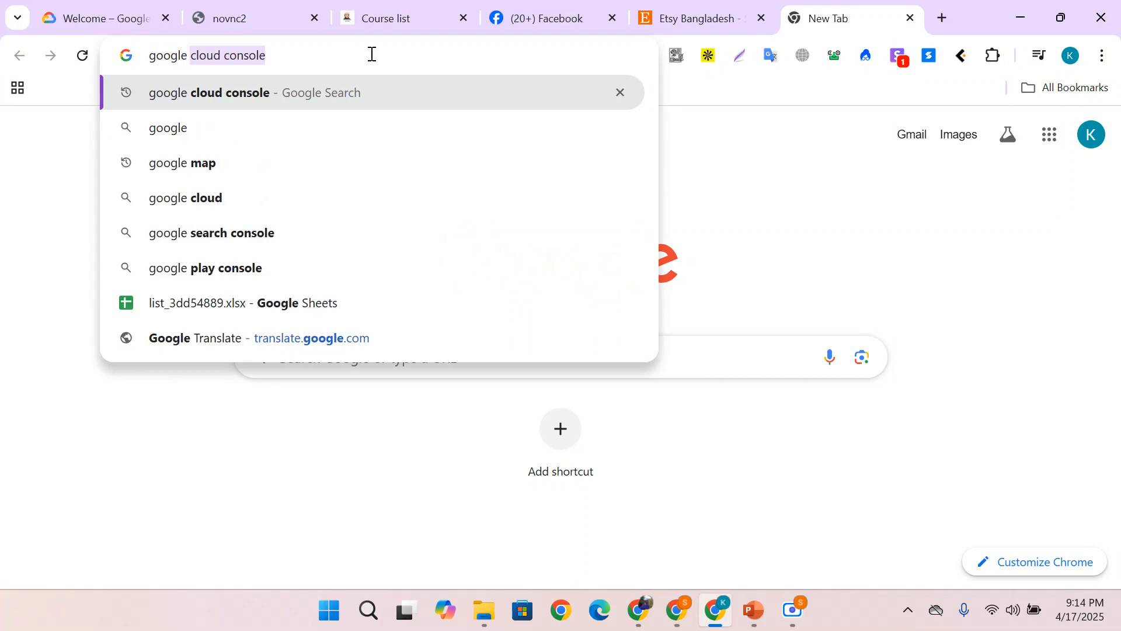
text(cloud co)
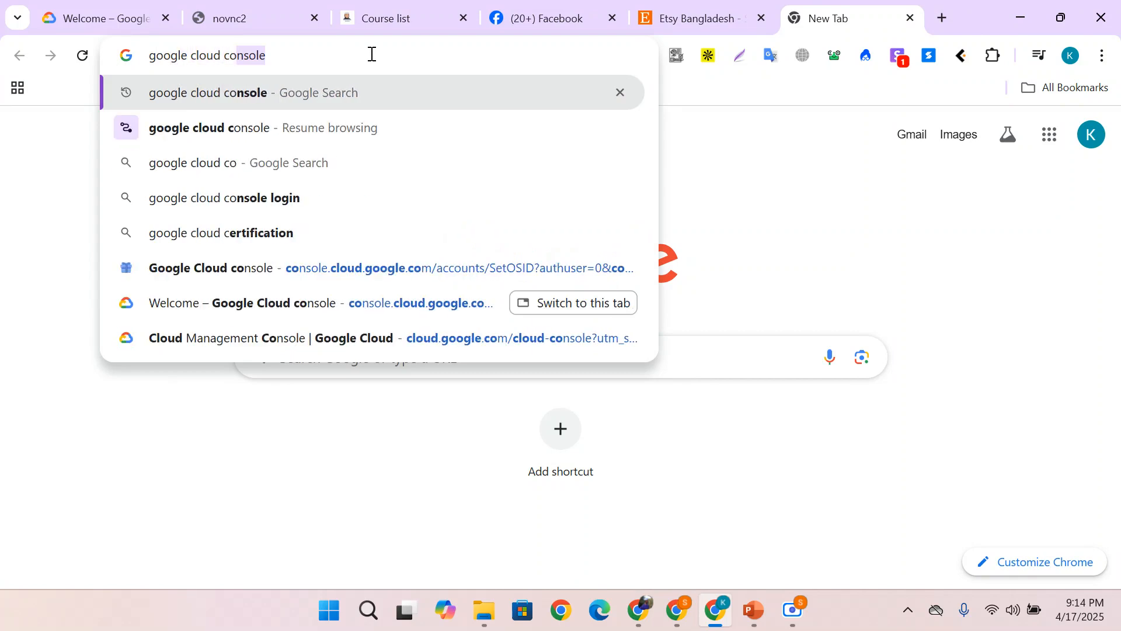
text(nsole)
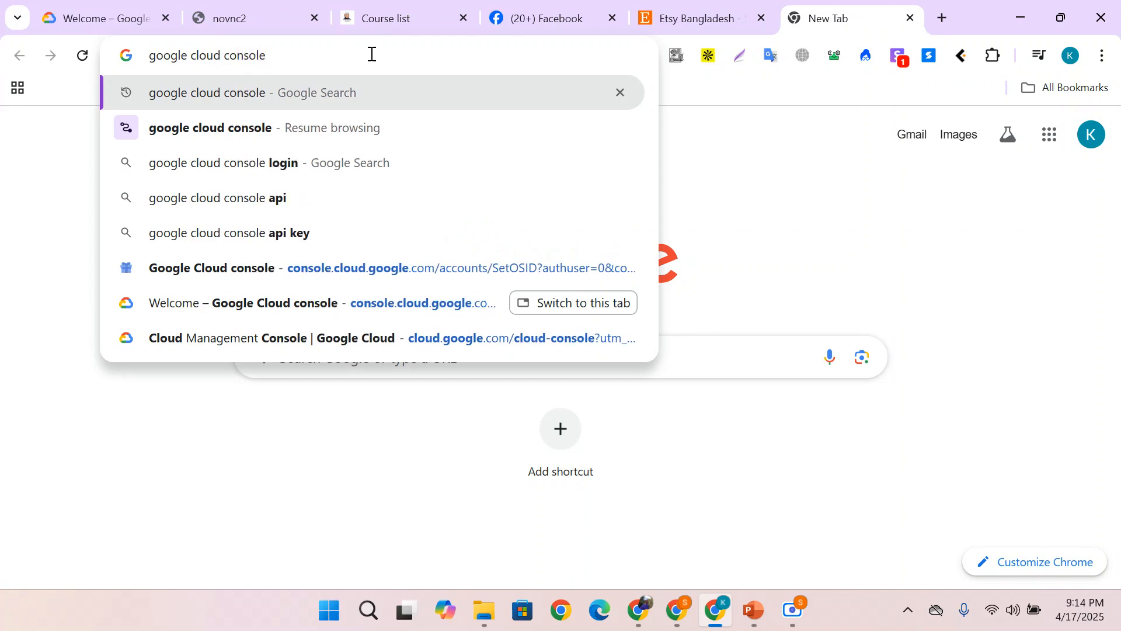
key(Return)
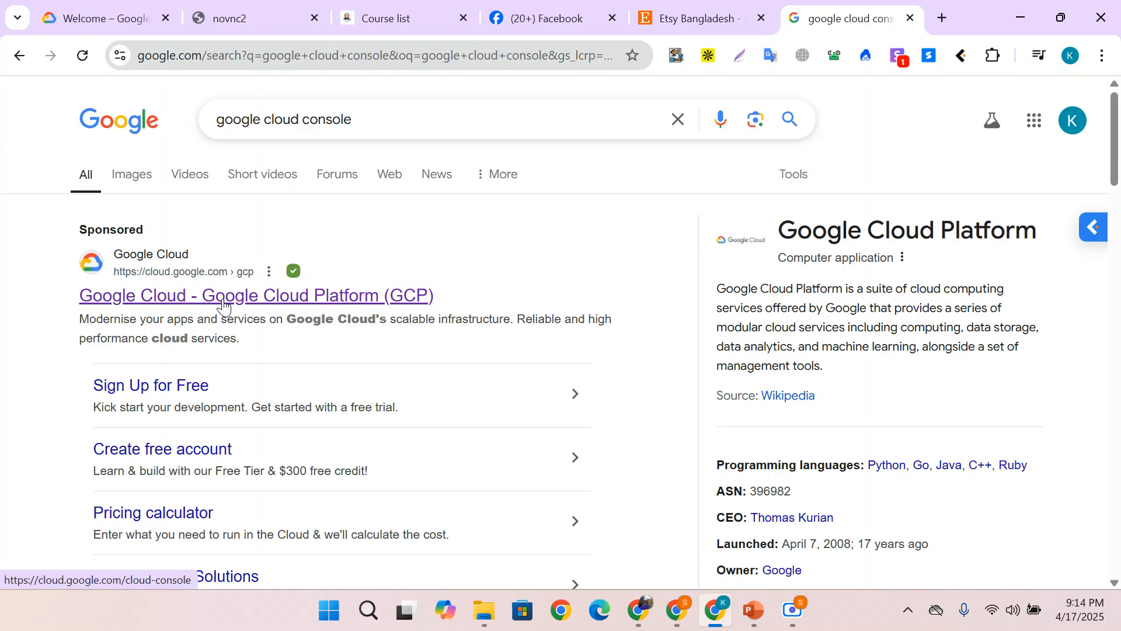
click(224, 301)
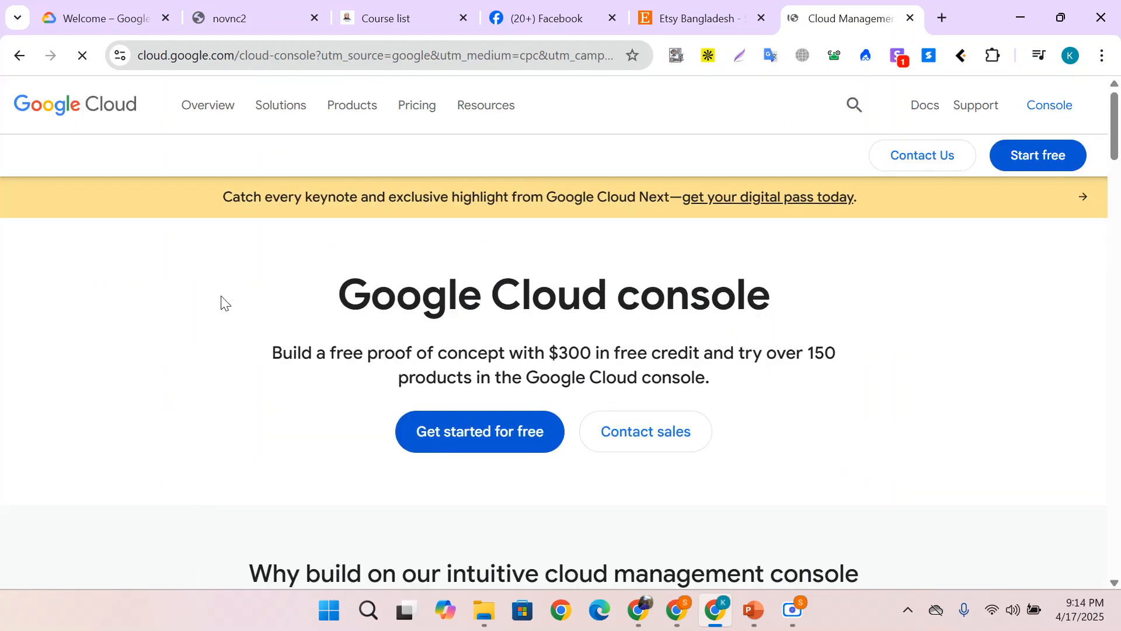
Highlight the $300 free-credit offer, then close the Google Cloud page.
scroll(528, 330, down, 1)
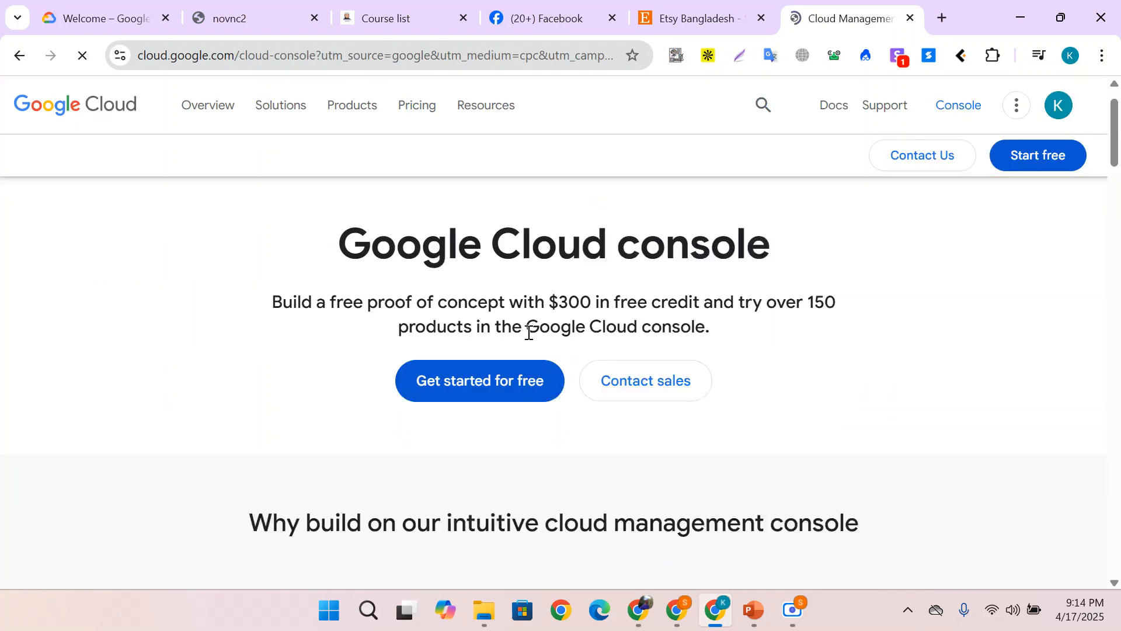
drag(548, 266, 593, 261)
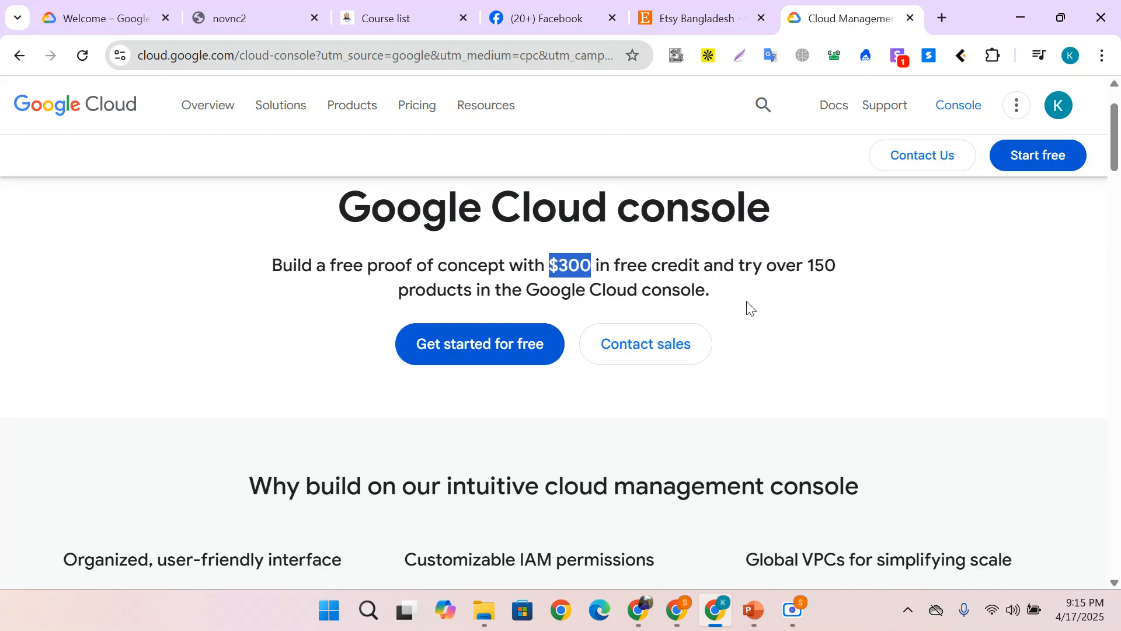
scroll(749, 304, down, 1)
scroll(751, 310, up, 2)
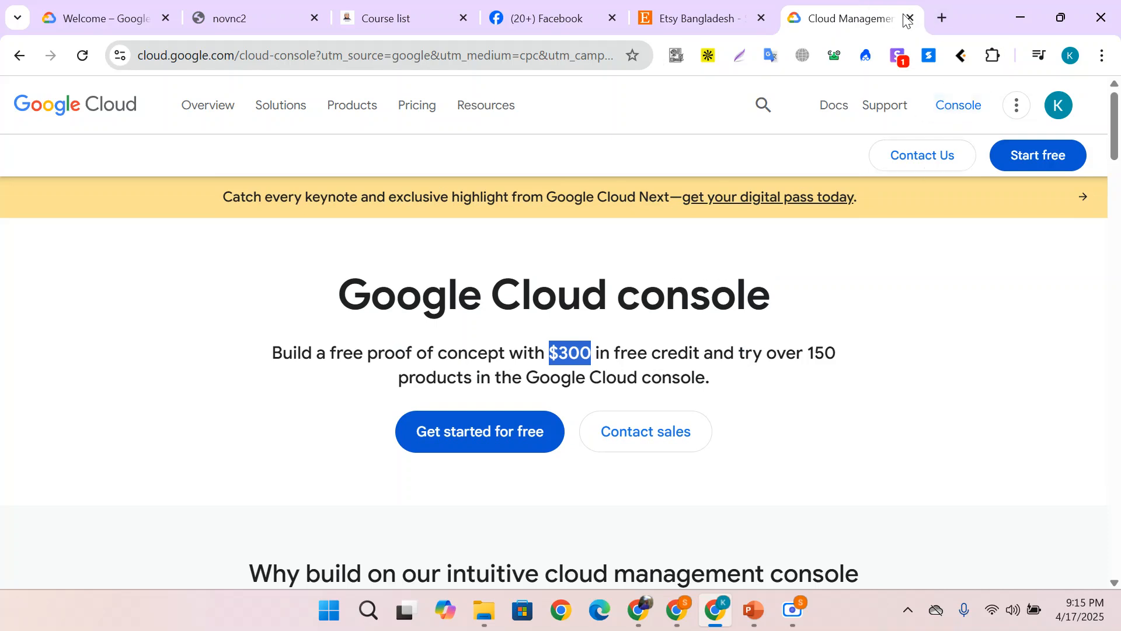
click(910, 18)
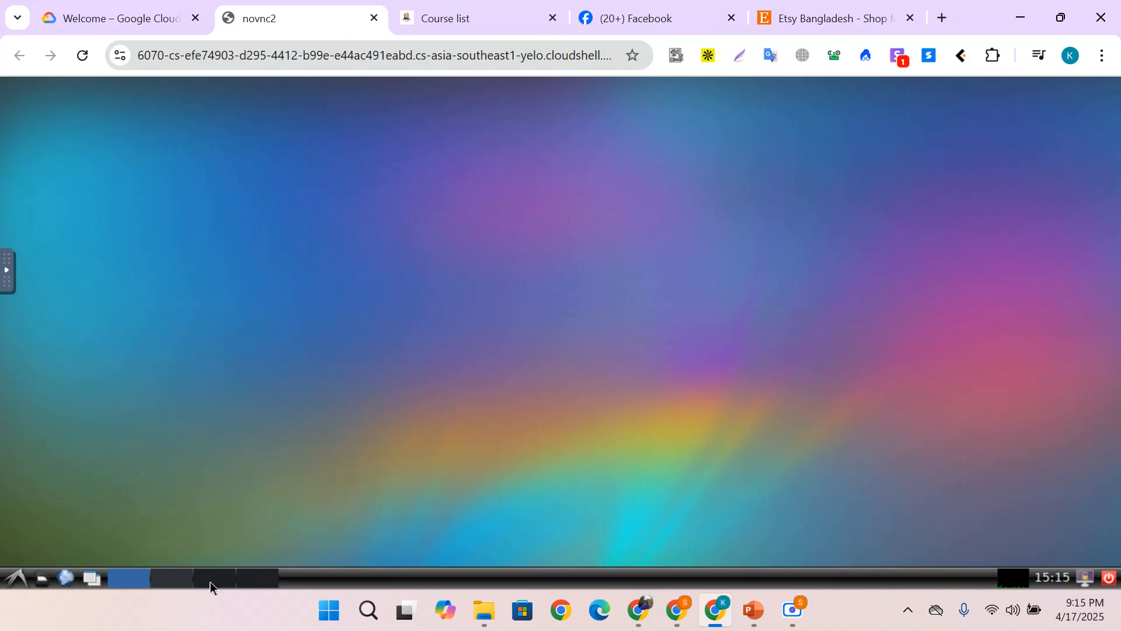
Return to remote desktop 1 and launch Google Chrome from the application menu, twice.
scroll(209, 584, down, 3)
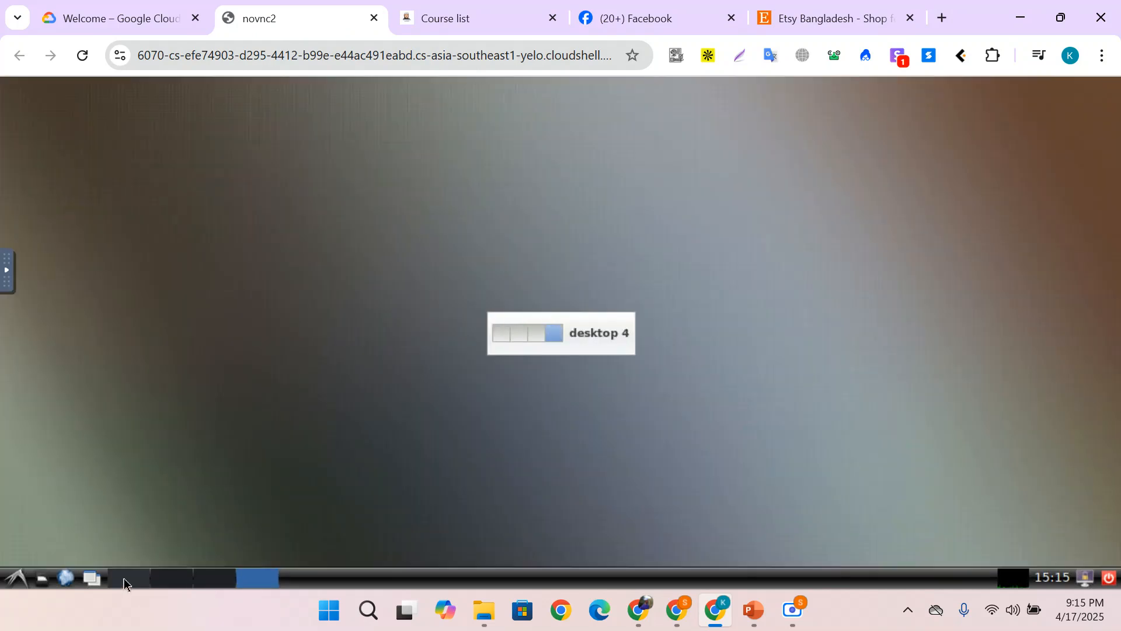
click(124, 583)
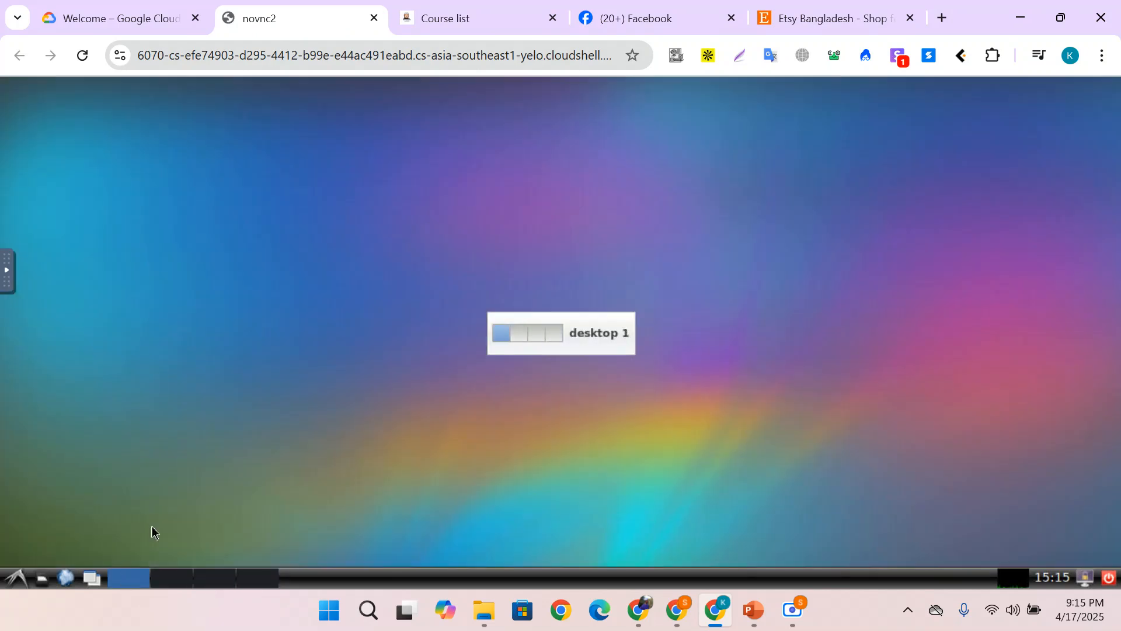
click(18, 582)
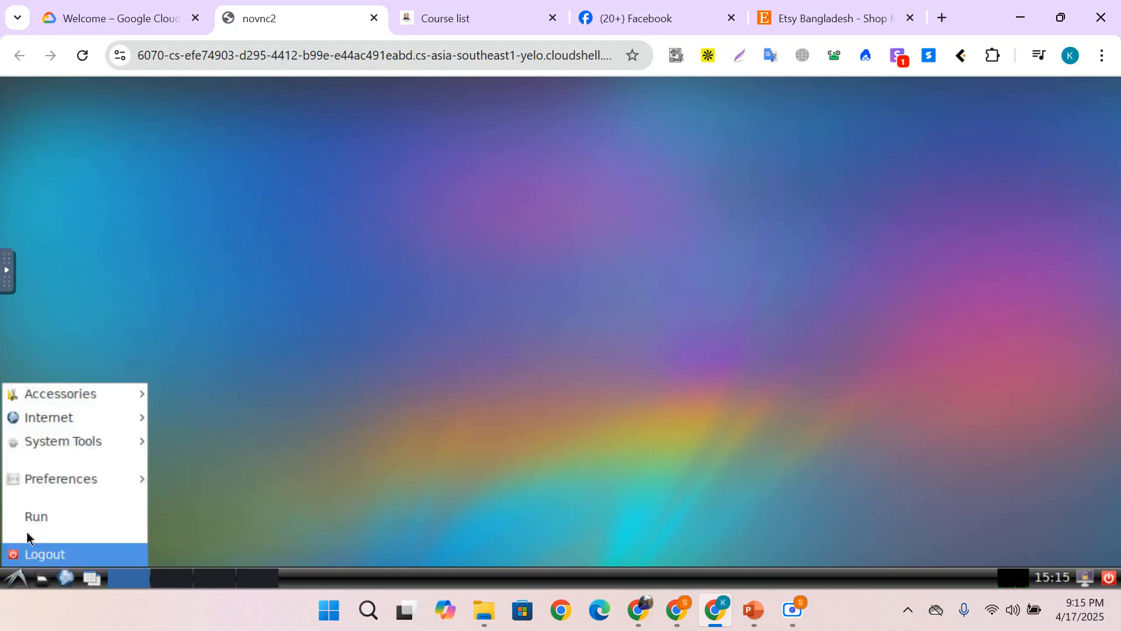
mouse_move(54, 419)
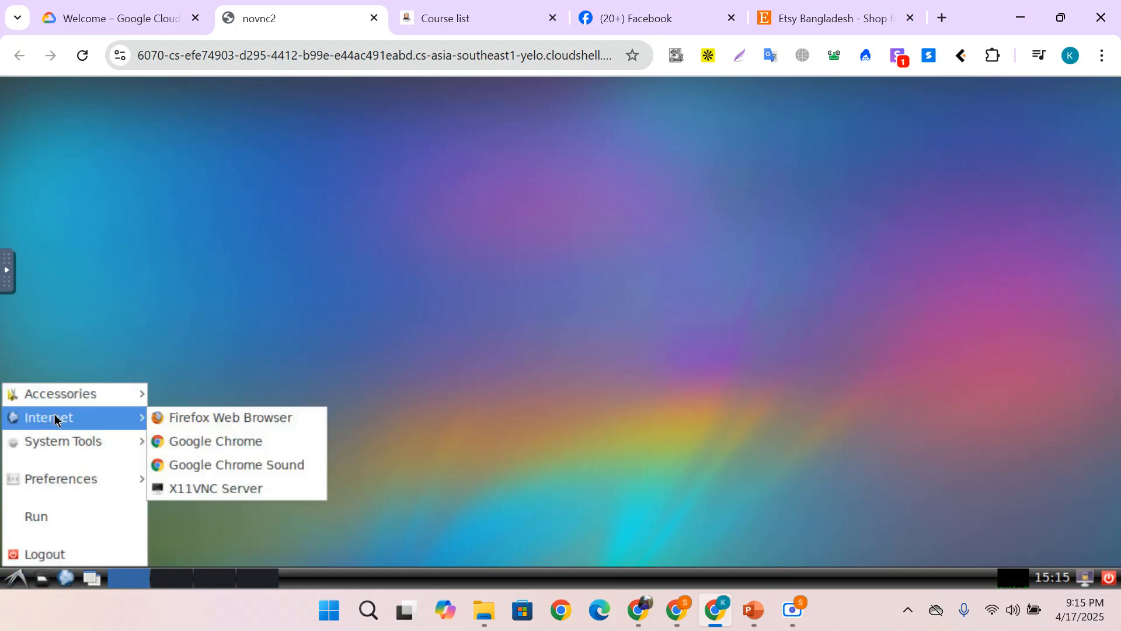
click(187, 442)
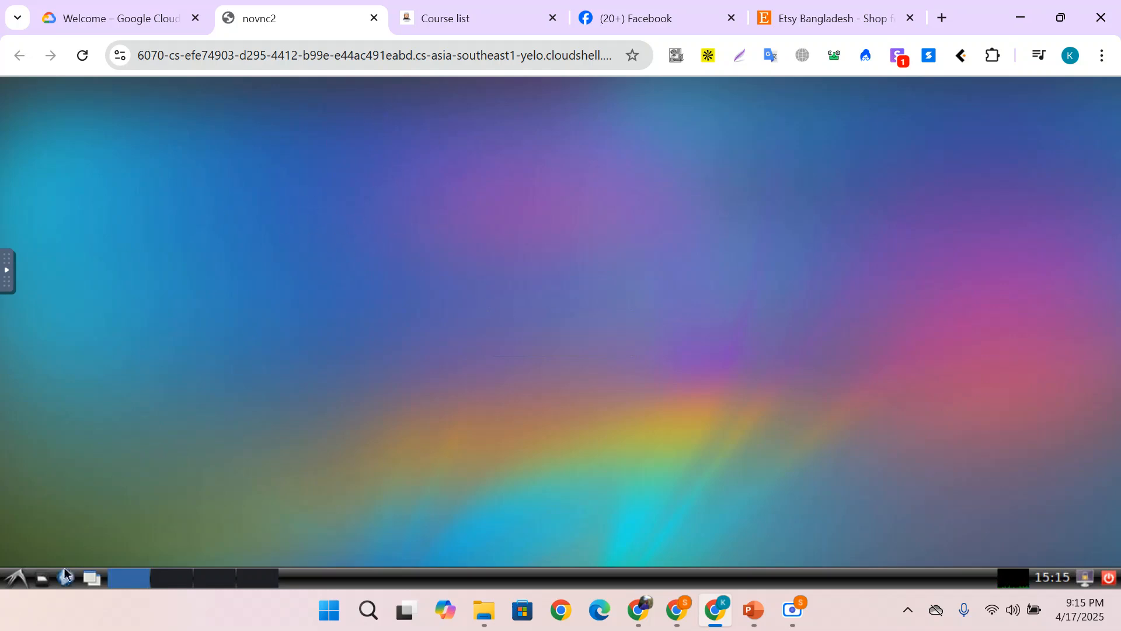
click(17, 579)
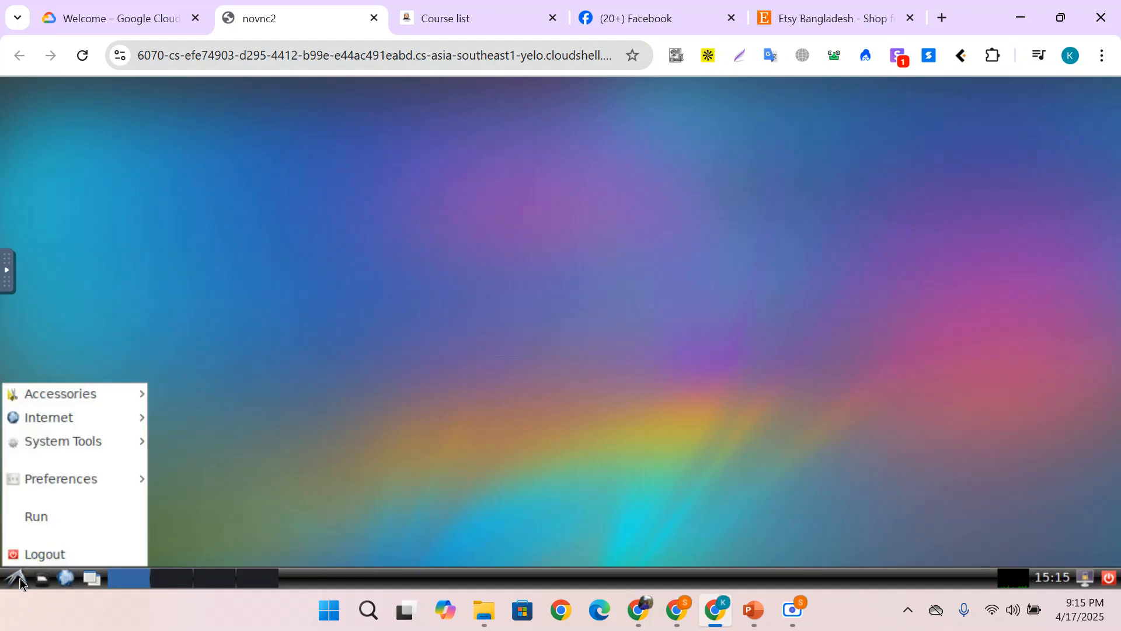
mouse_move(125, 419)
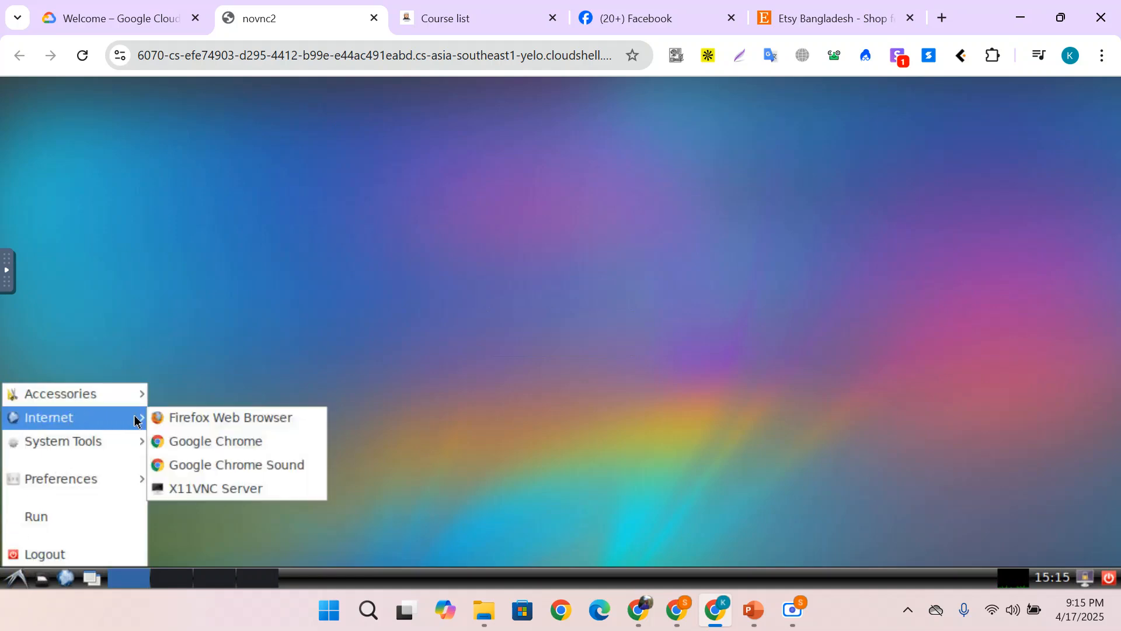
click(186, 442)
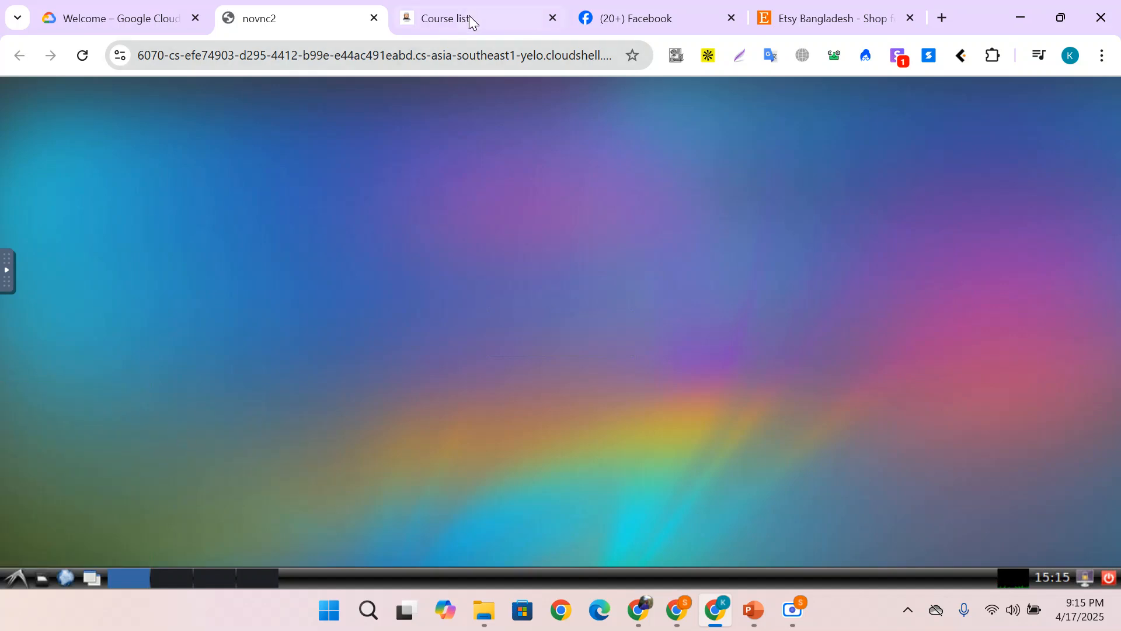
Launch Firefox from the remote Internet menu and type etsy.com into its address bar.
click(466, 25)
click(309, 29)
click(16, 578)
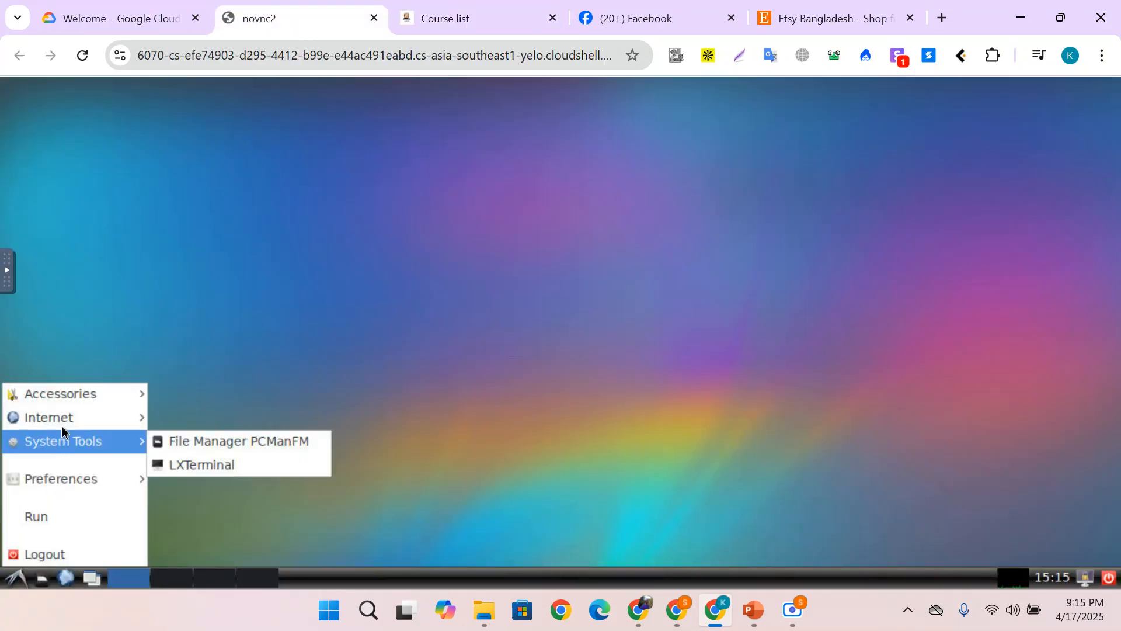
mouse_move(66, 425)
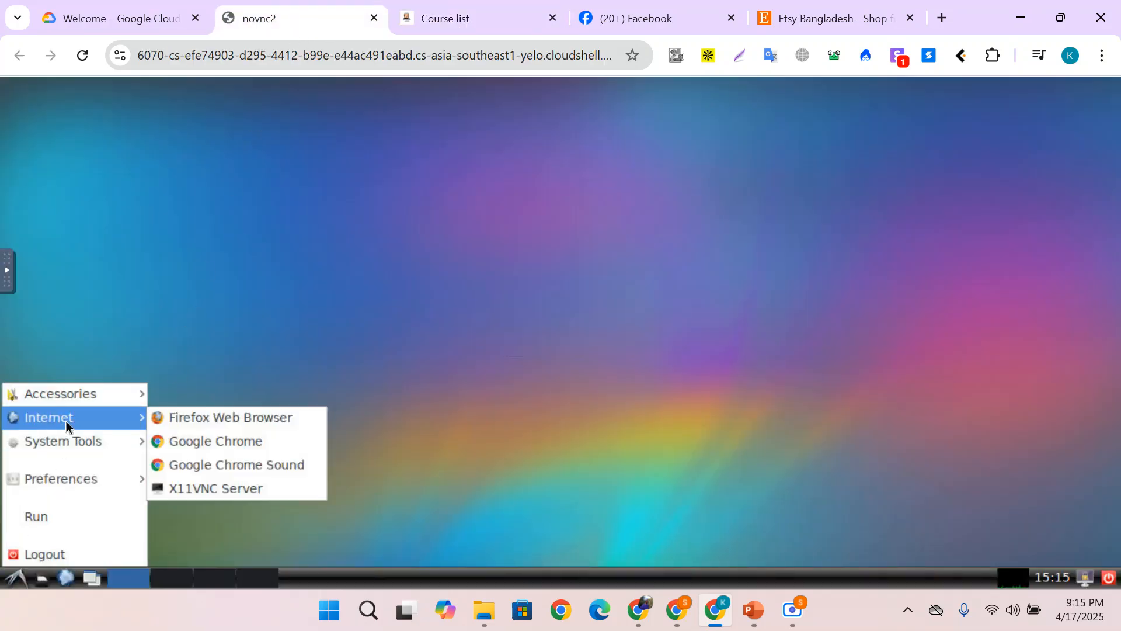
click(199, 422)
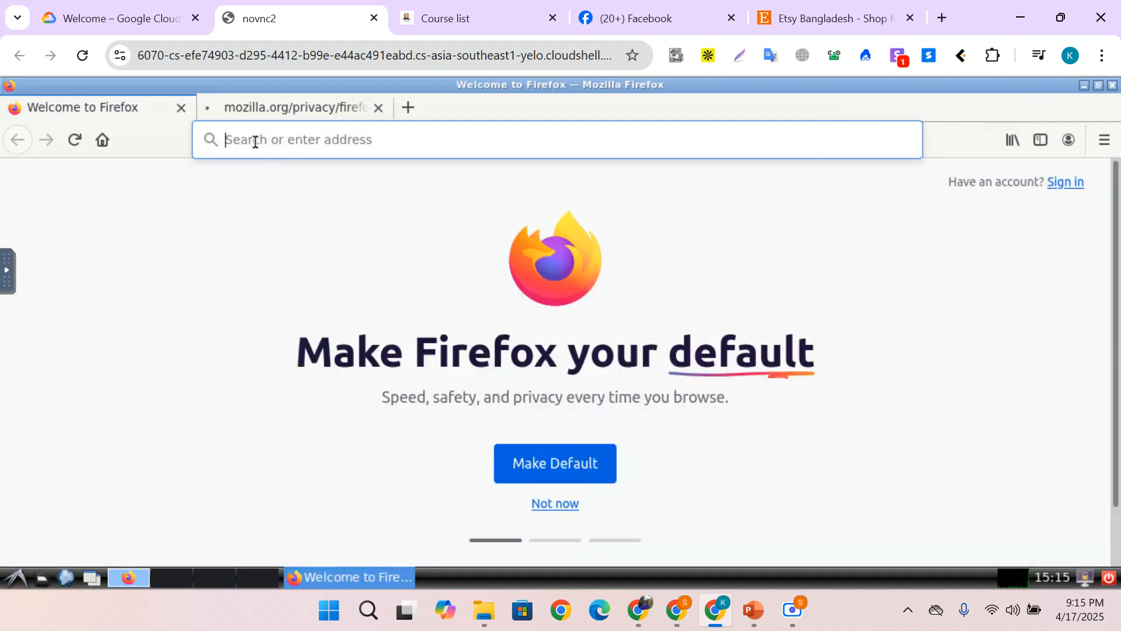
text(e)
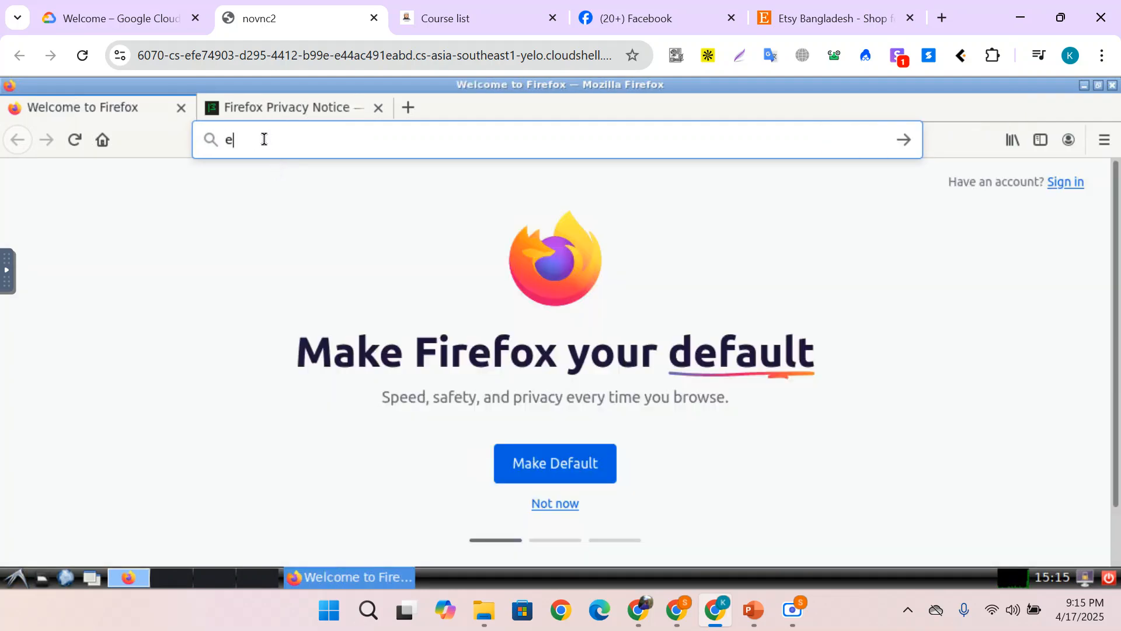
text(tsy.com)
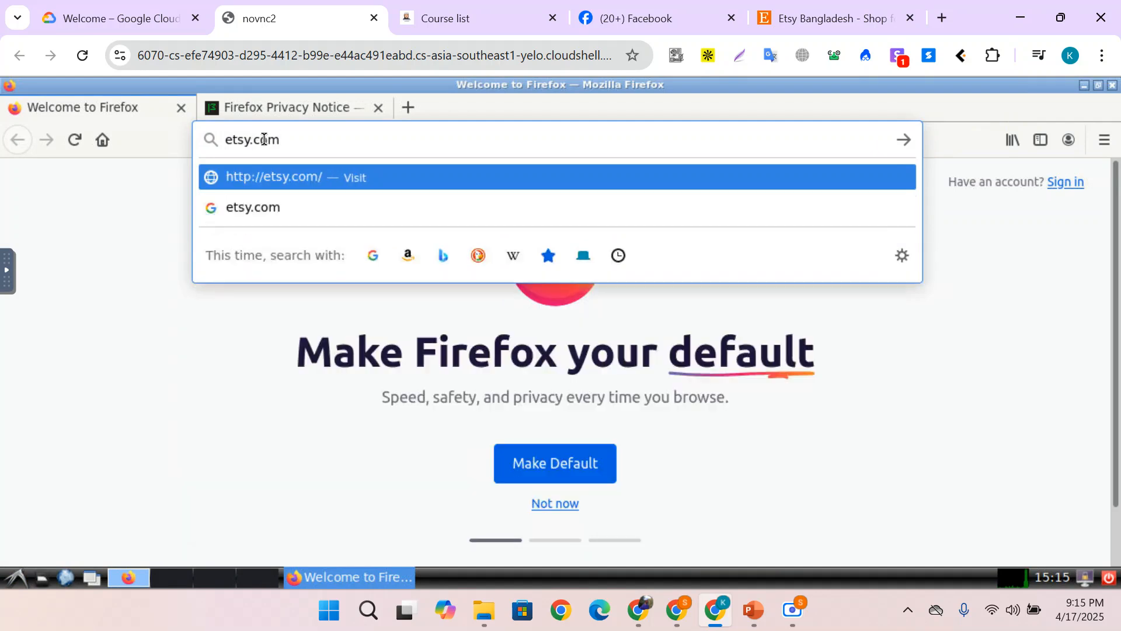
Load etsy.com and slide the verification puzzle piece to reach the Etsy Singapore home page.
key(Return)
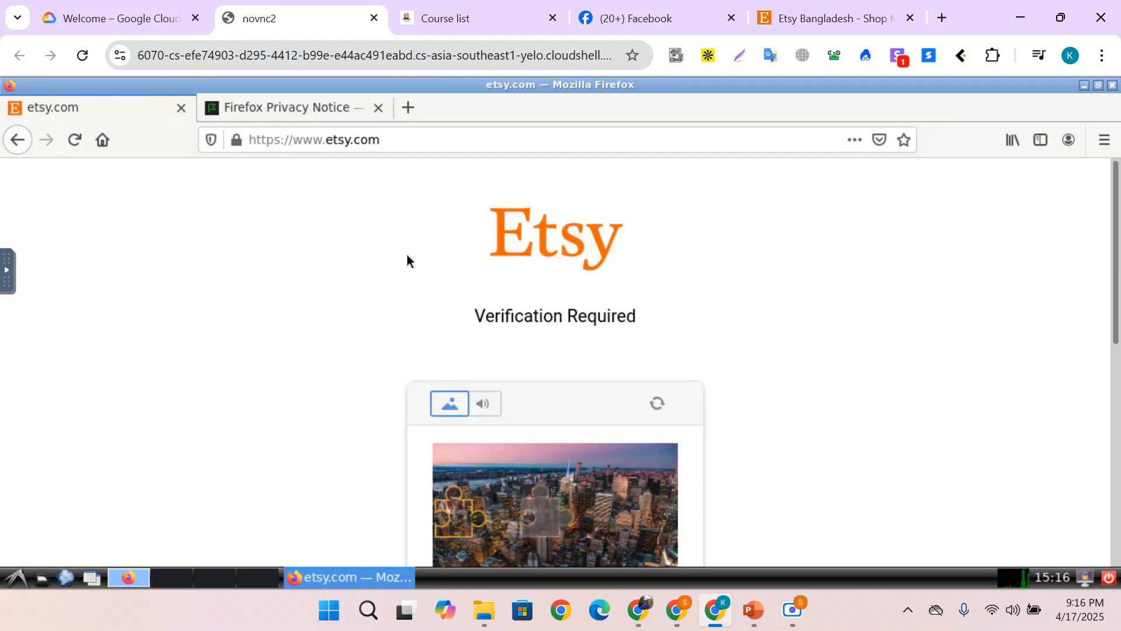
scroll(531, 352, down, 5)
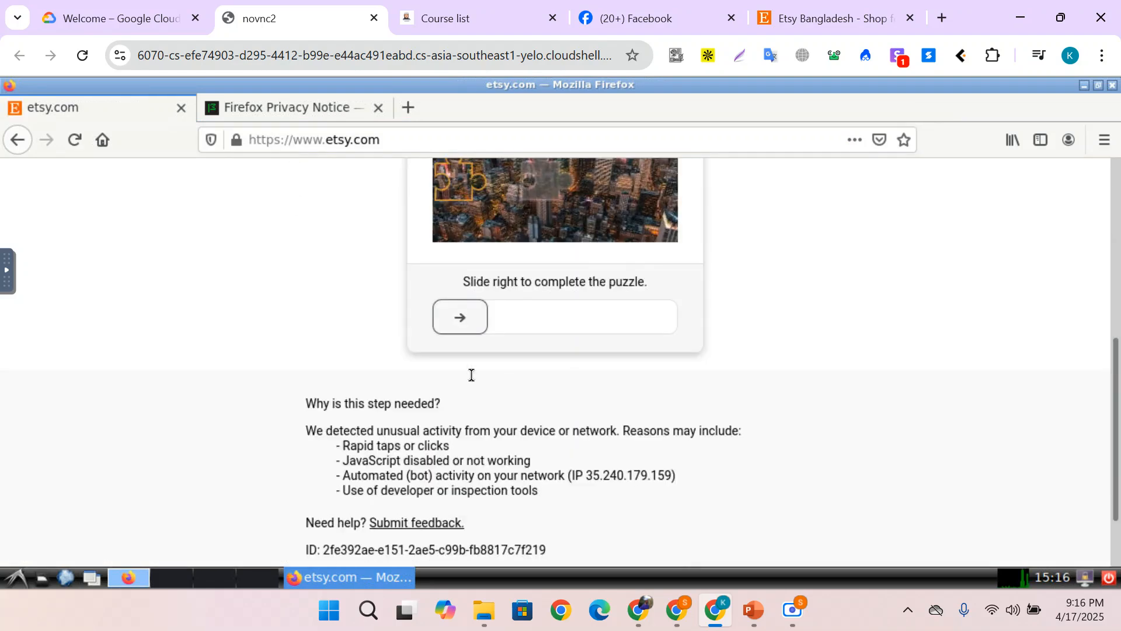
scroll(608, 343, up, 1)
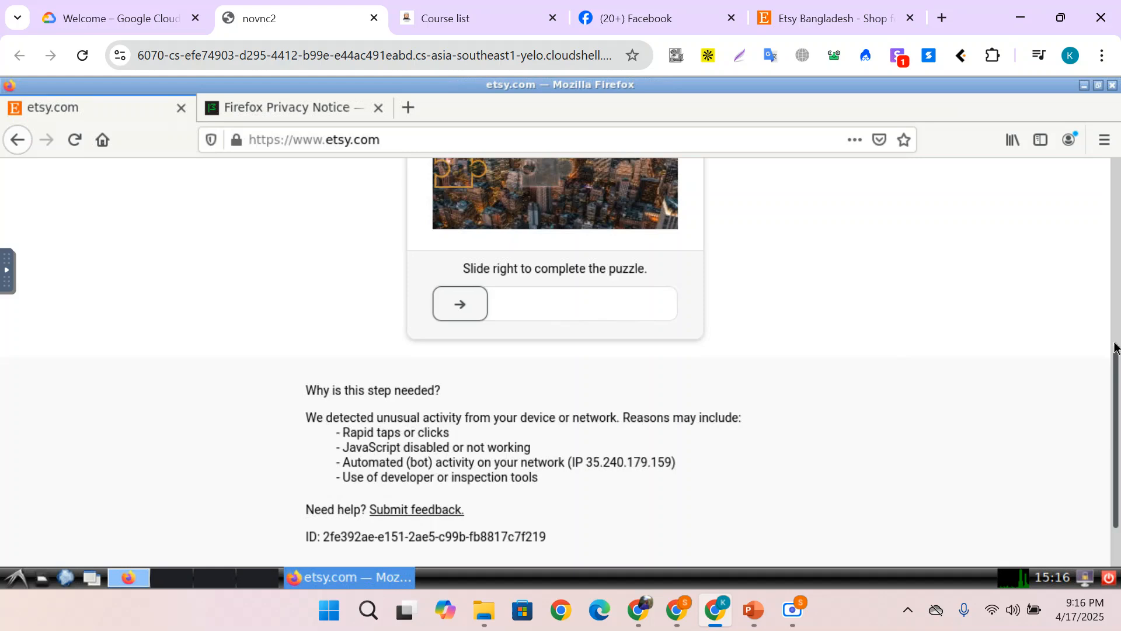
scroll(1115, 348, up, 2)
drag(465, 401, 561, 402)
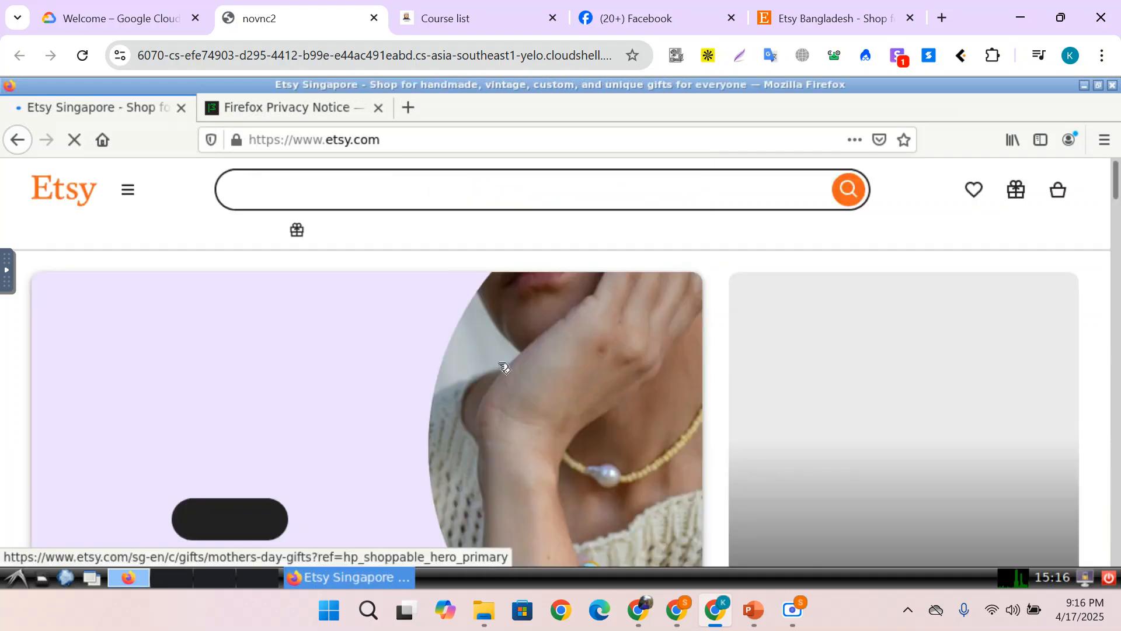
Open Etsy's Sign in form, focus its email field, and start a new local Chrome tab.
scroll(526, 374, down, 1)
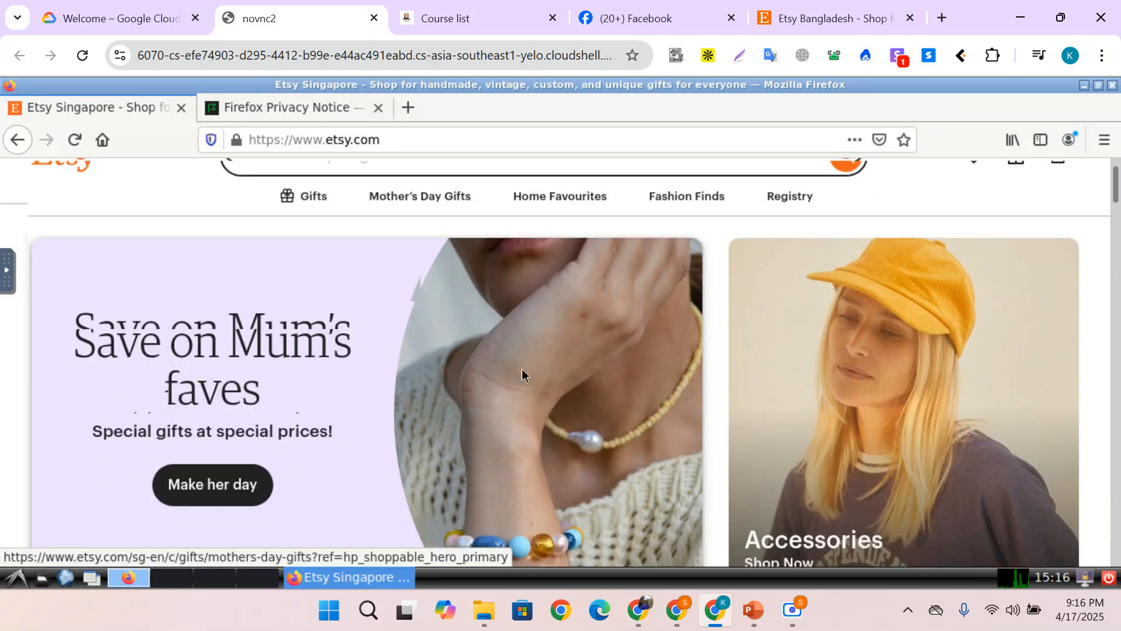
scroll(534, 374, down, 8)
scroll(532, 371, up, 4)
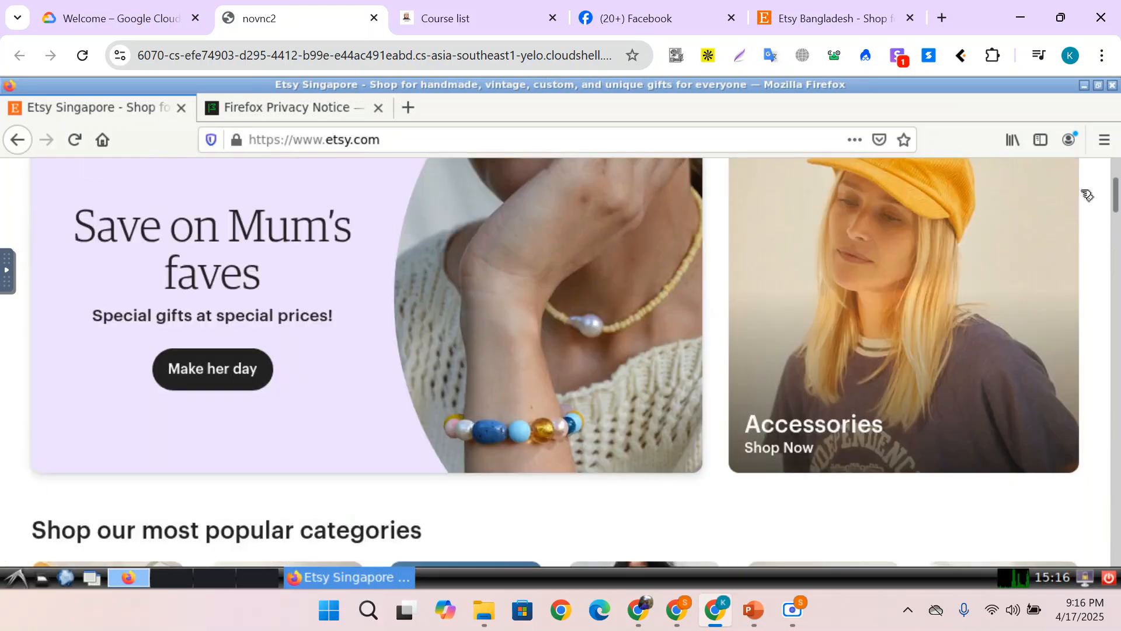
scroll(1115, 210, down, 1)
scroll(1116, 169, down, 1)
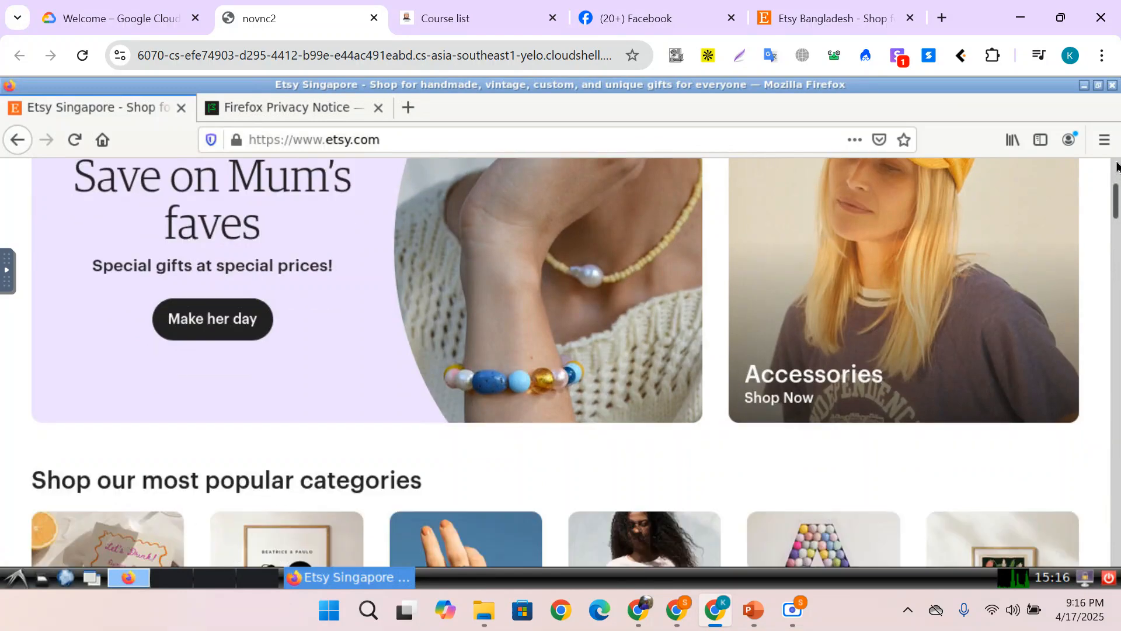
scroll(1117, 193, up, 5)
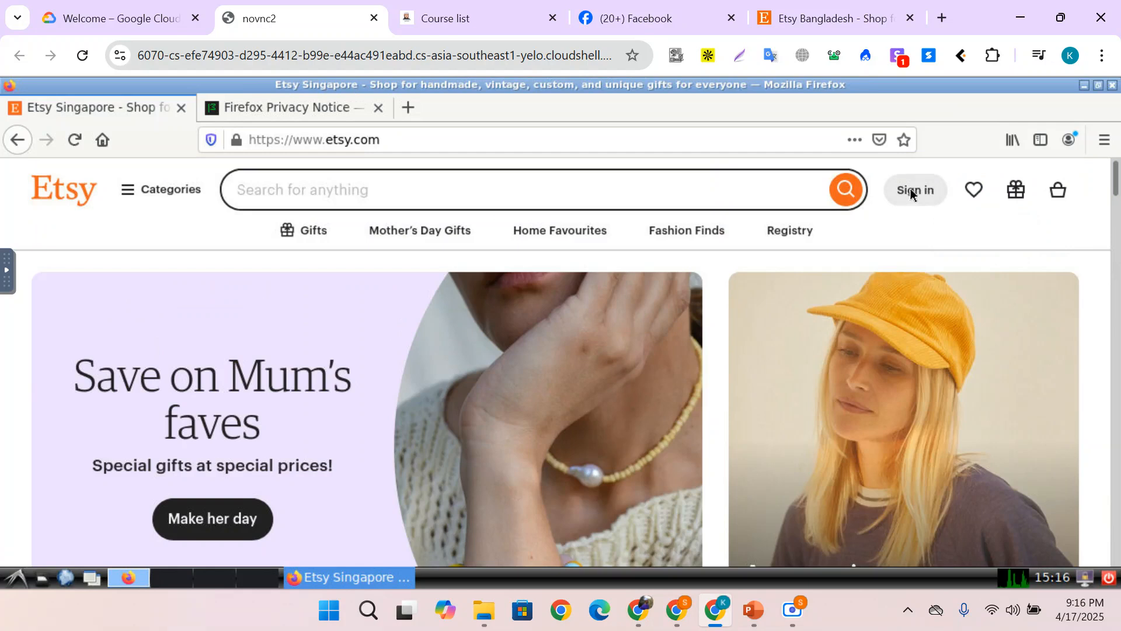
click(911, 190)
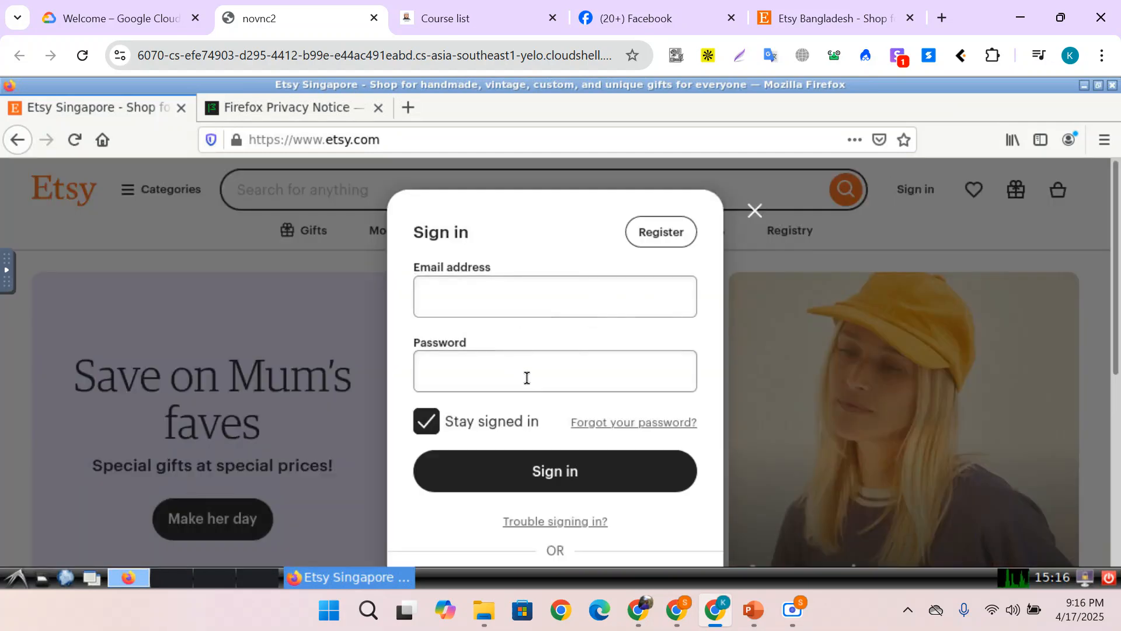
click(453, 283)
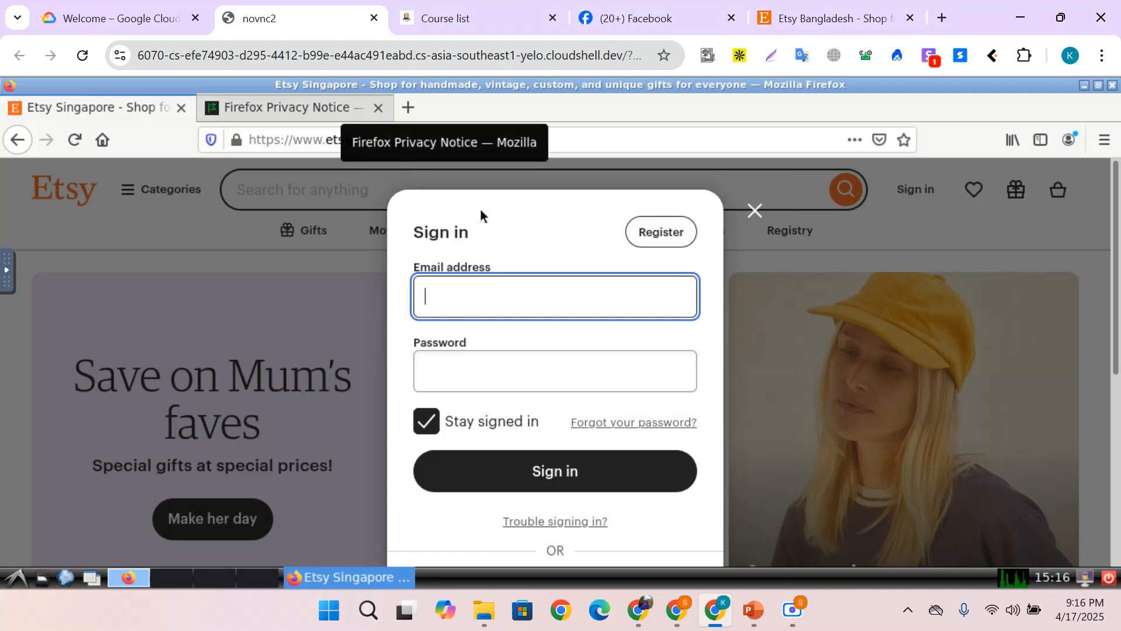
click(942, 18)
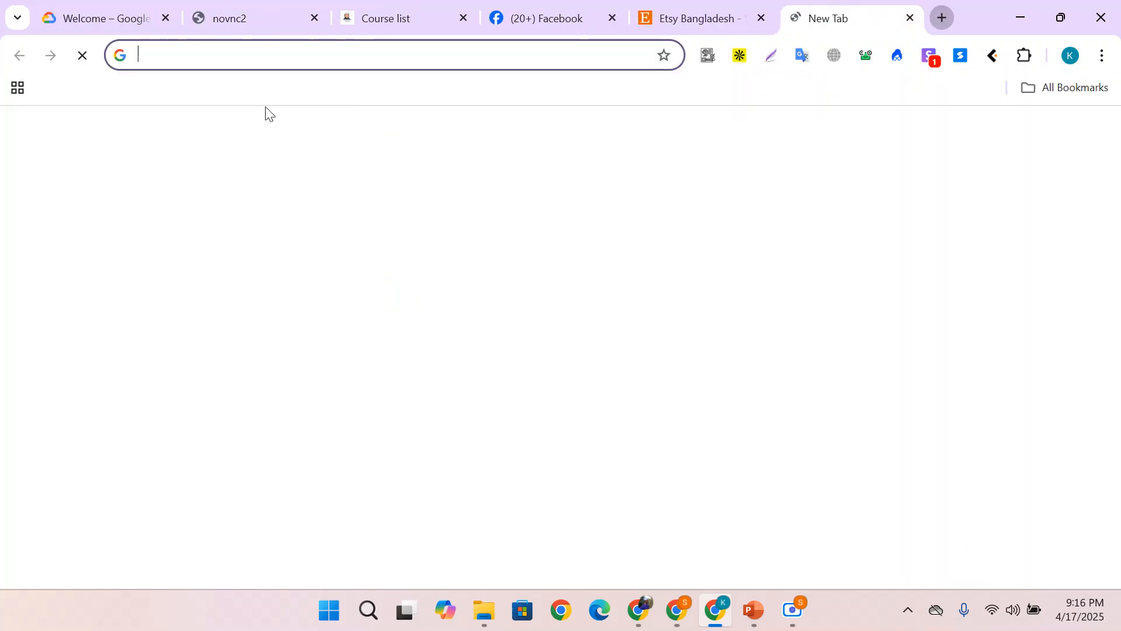
Search 'temp mail', copy the disposable address on temp-mail.org, and return to the remote tab.
text(tem)
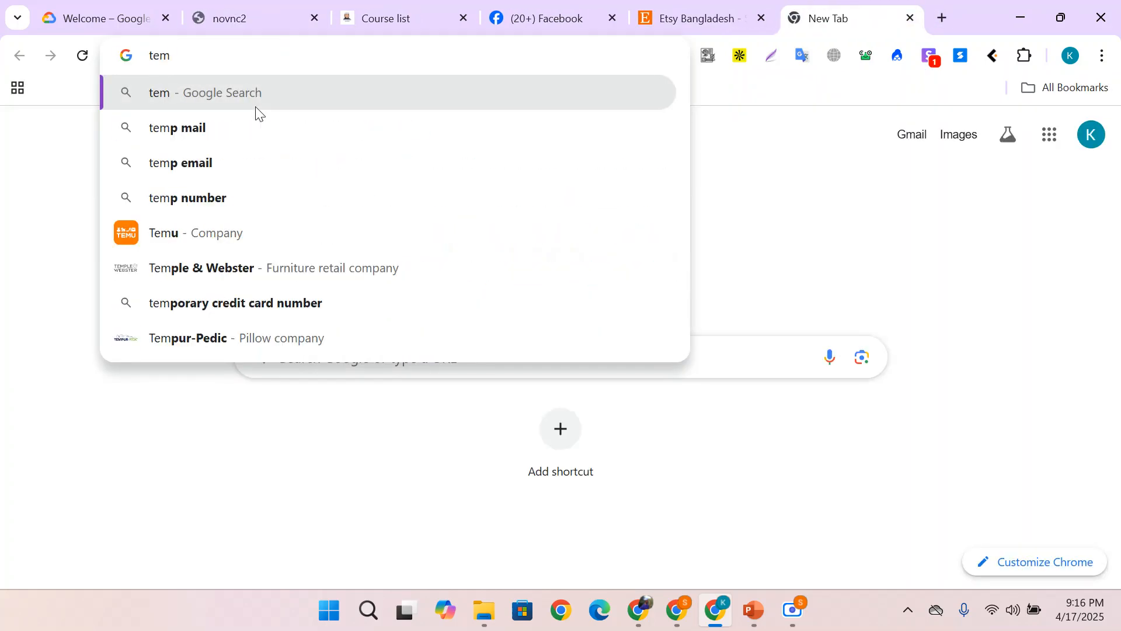
click(161, 127)
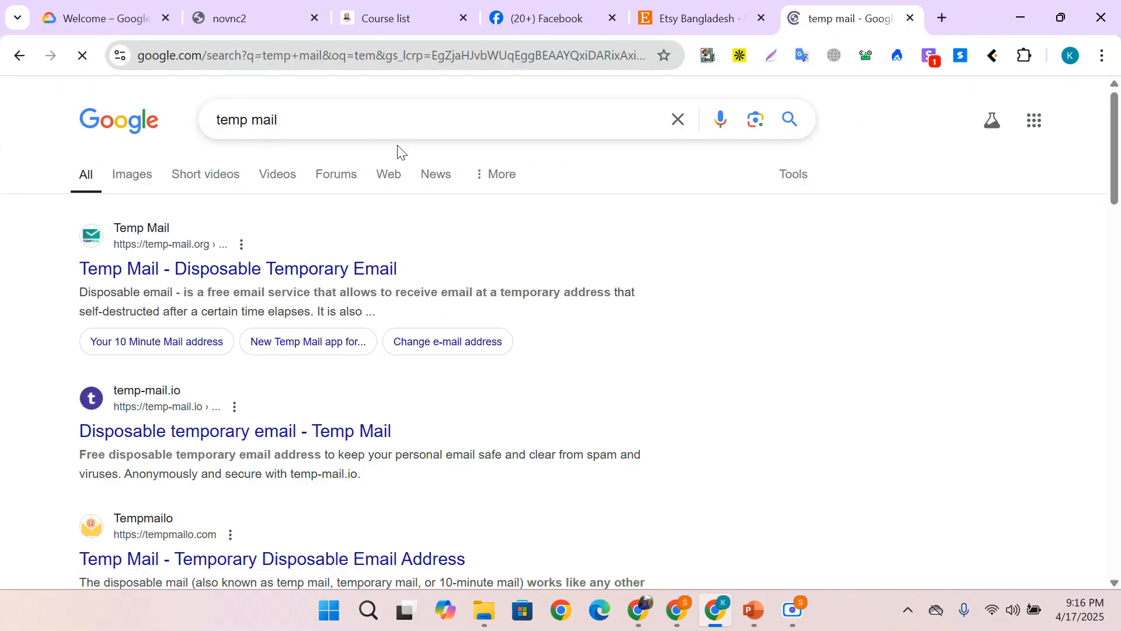
click(206, 267)
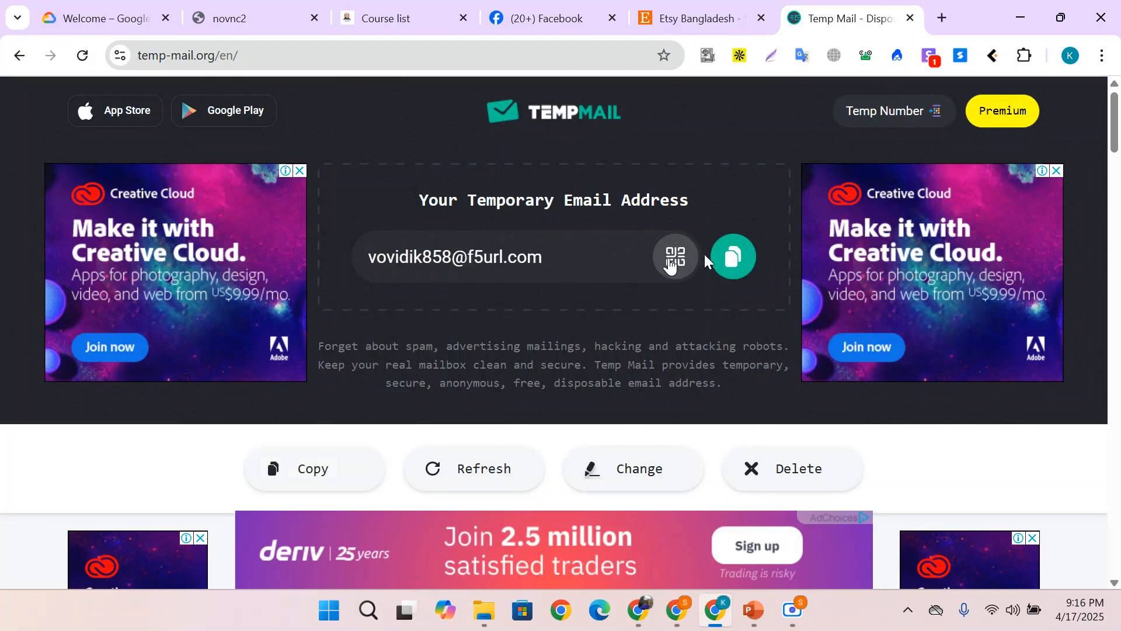
click(732, 257)
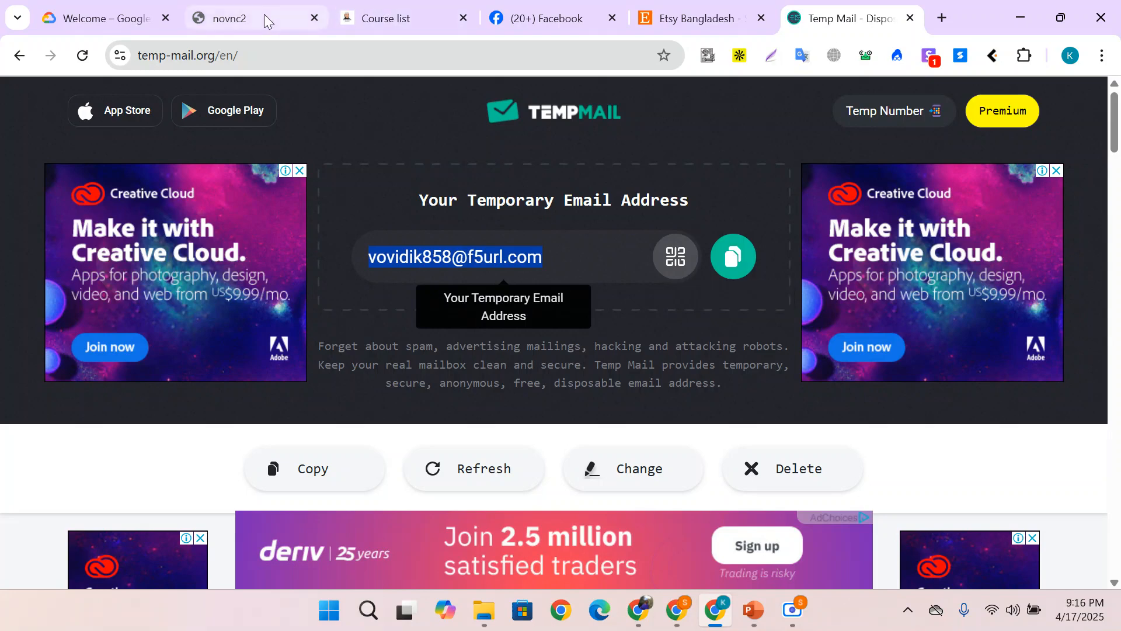
click(264, 18)
scroll(601, 435, down, 2)
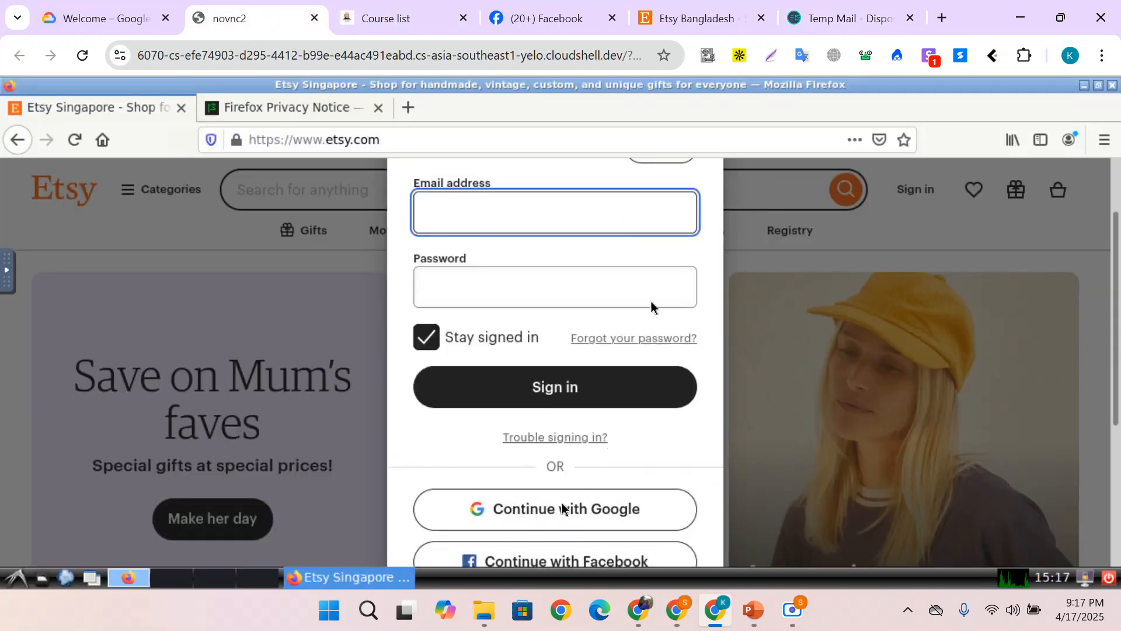
Switch to Etsy account creation and try pasting the temporary email into the Email field.
scroll(653, 295, up, 2)
click(659, 233)
click(444, 305)
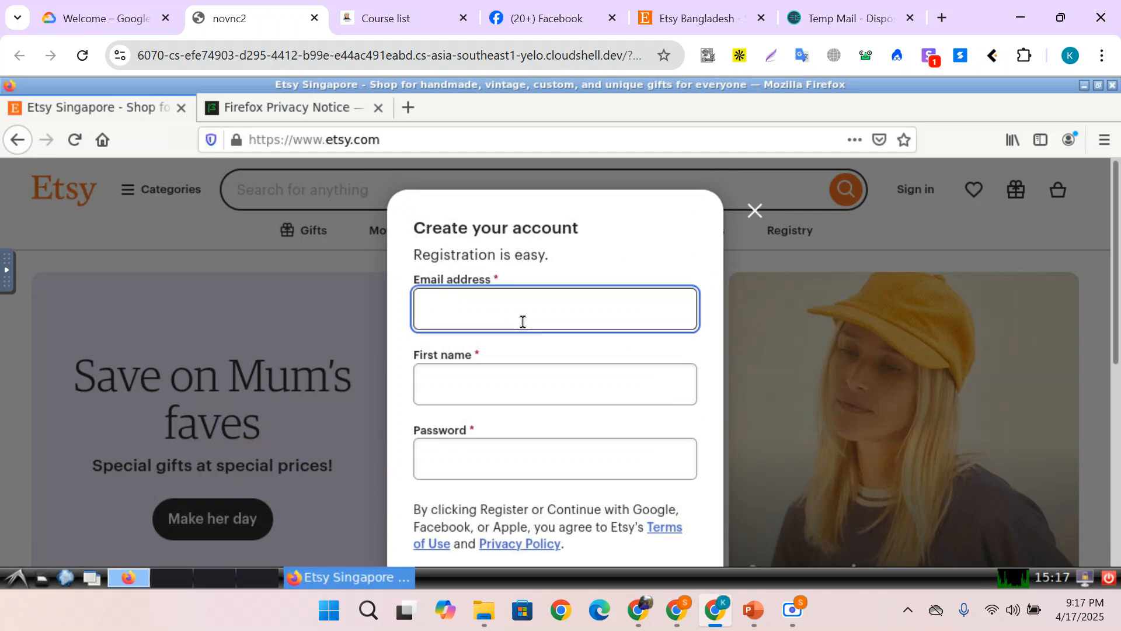
right_click(443, 308)
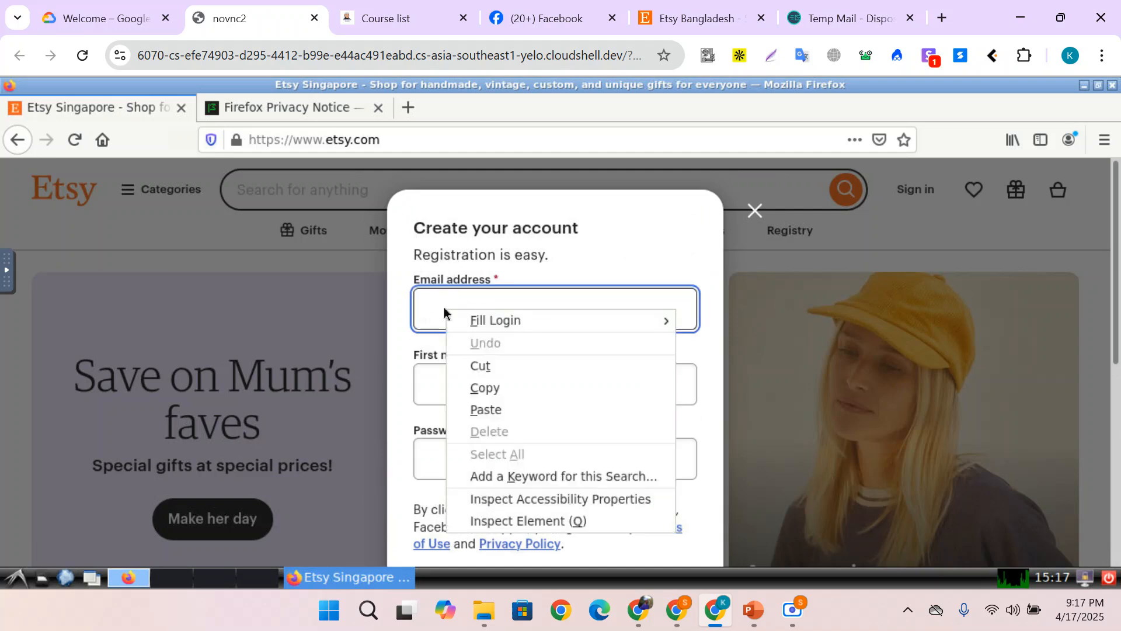
click(492, 409)
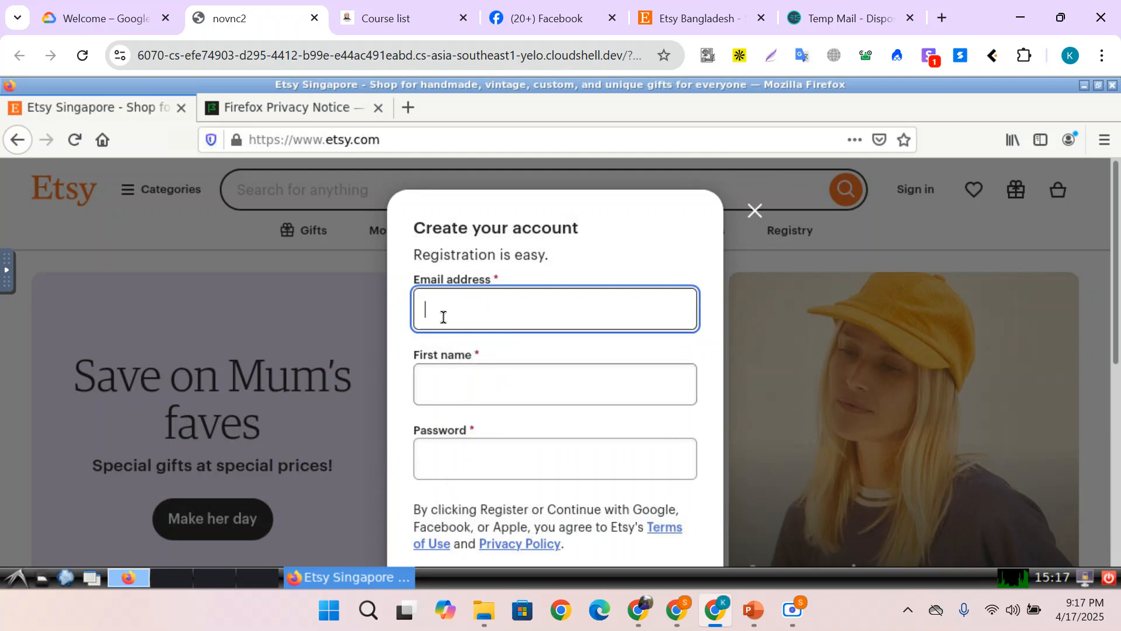
key(Return)
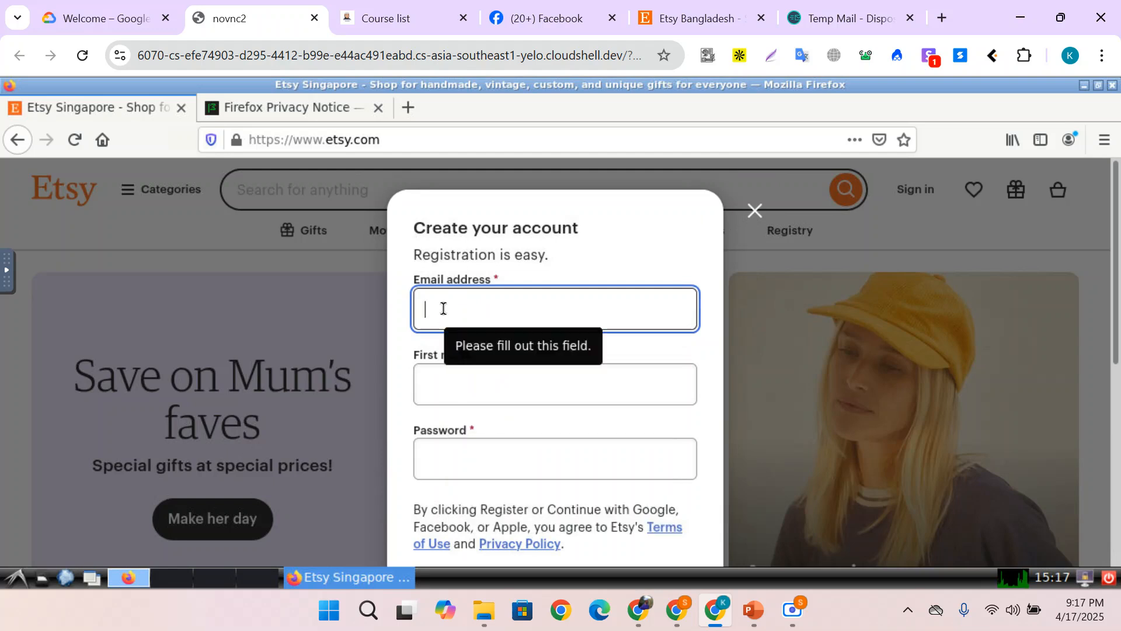
right_click(443, 308)
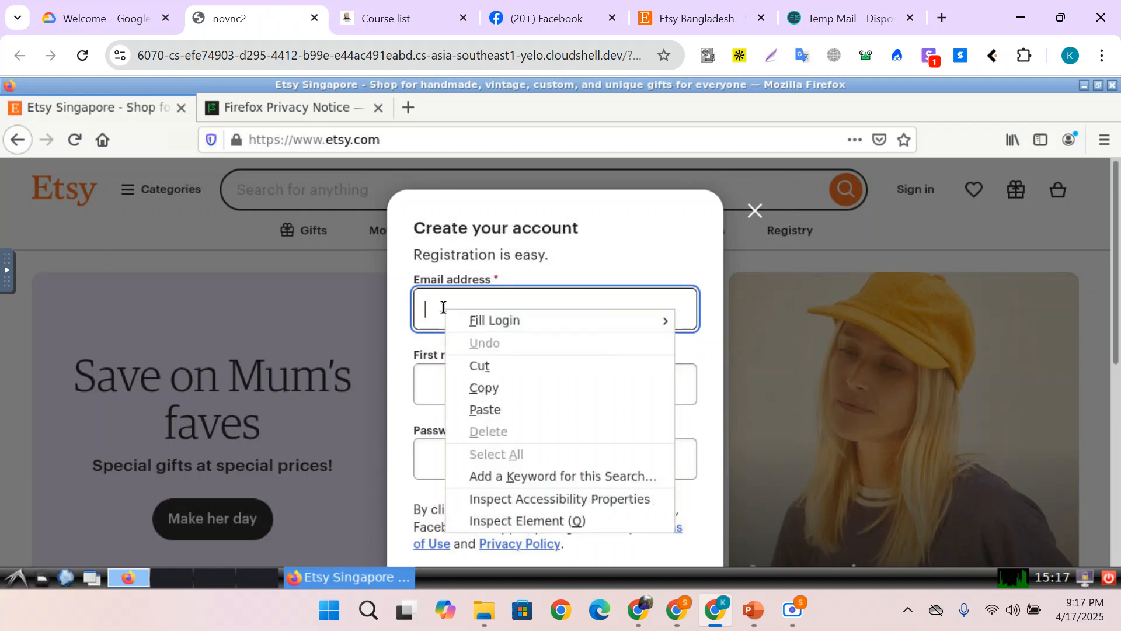
click(494, 410)
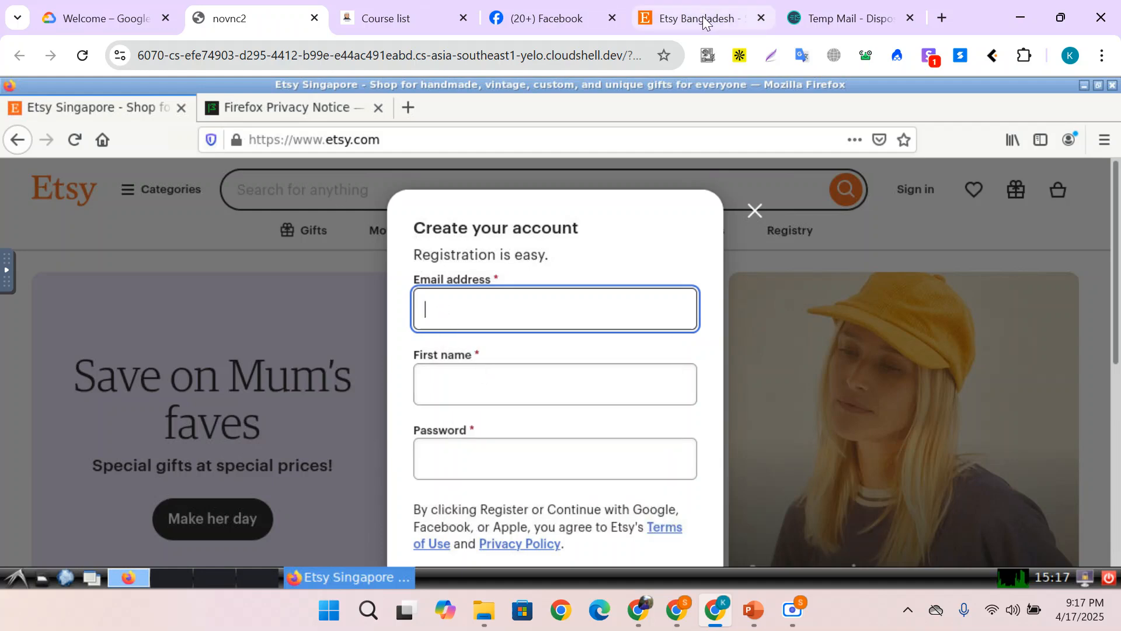
Check the Temp Mail address and type it into the Etsy email field.
click(844, 18)
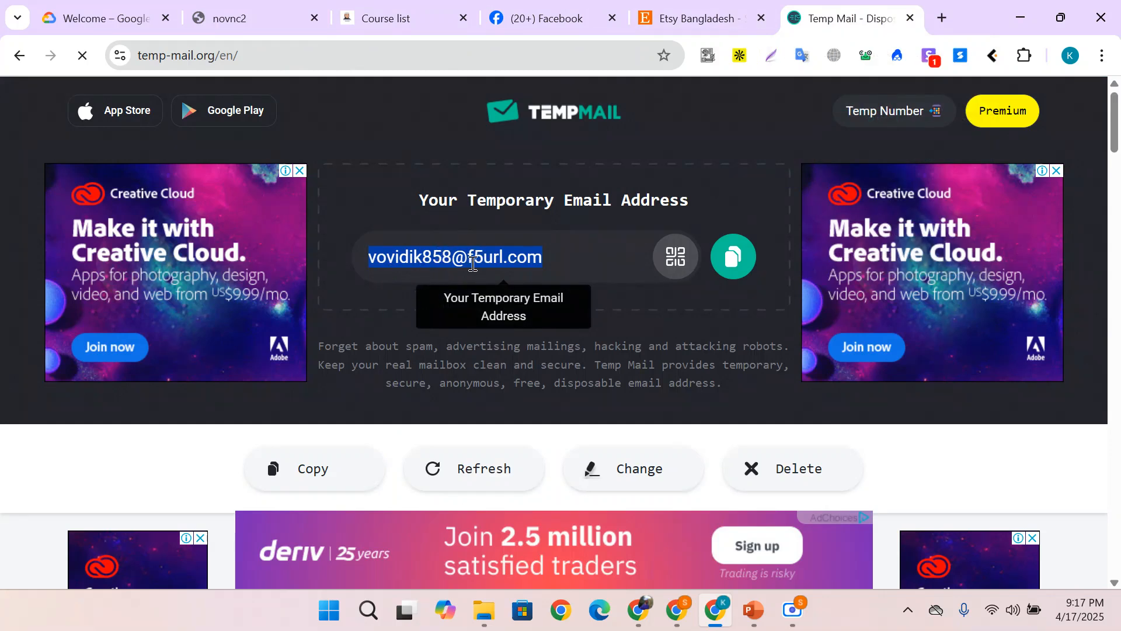
click(270, 20)
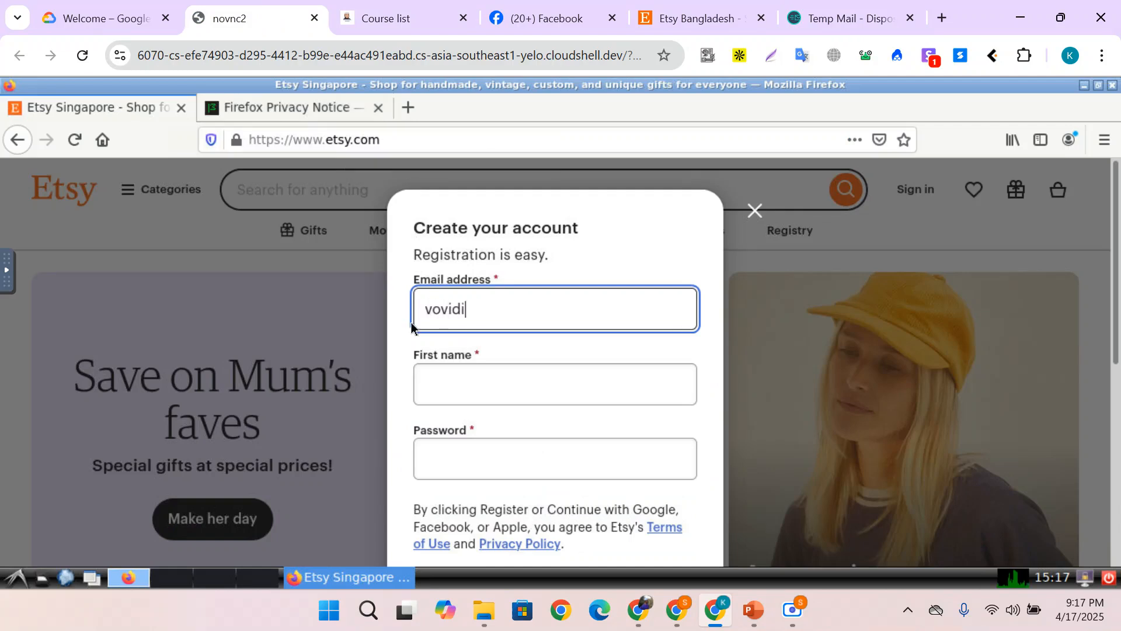
click(836, 19)
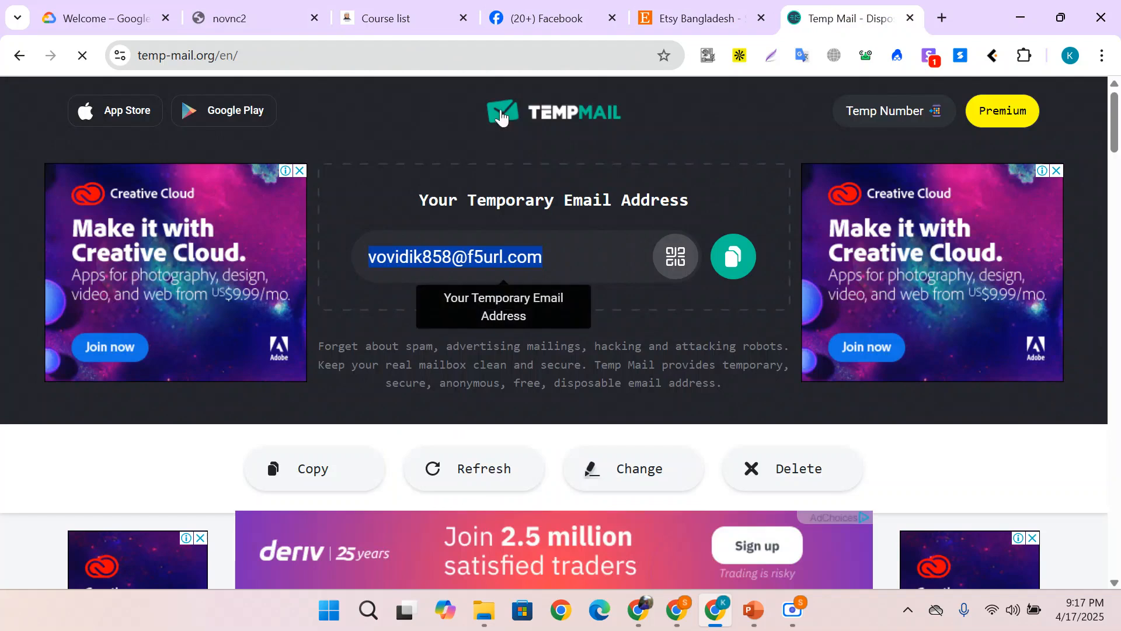
click(230, 18)
key(Return)
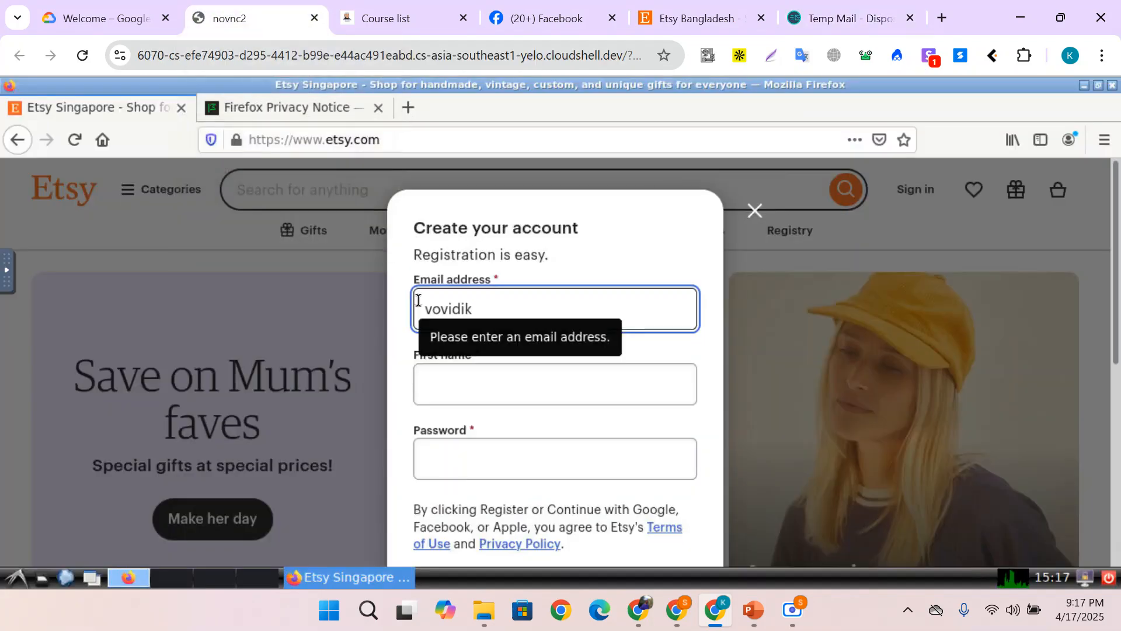
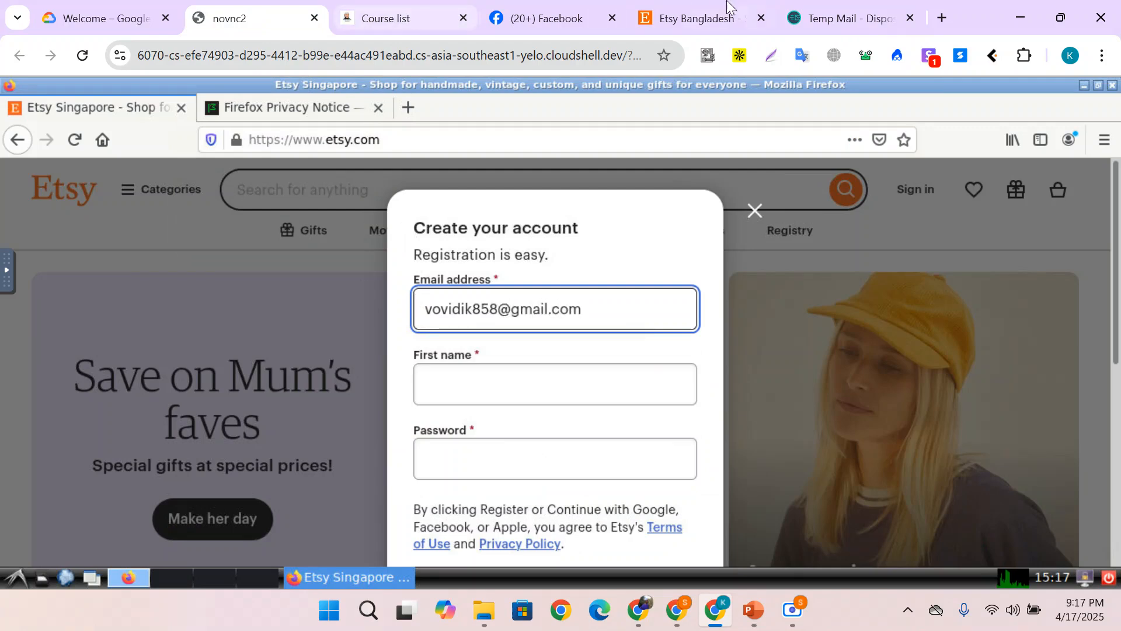
click(829, 18)
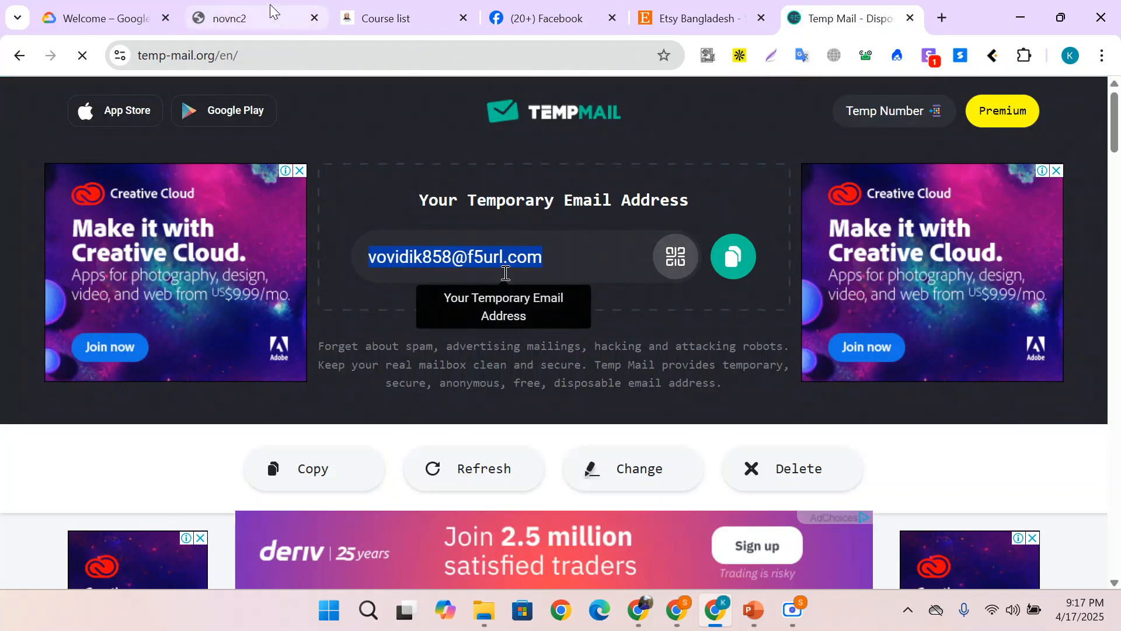
click(271, 15)
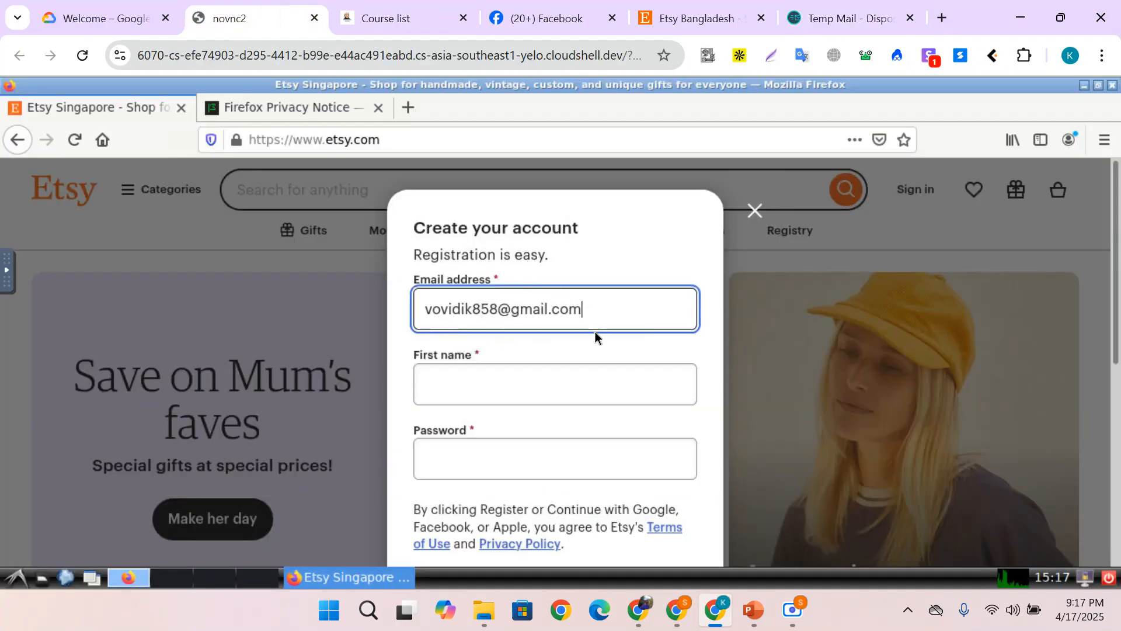
Begin typing a first name into the sign-up form's First name field.
click(444, 379)
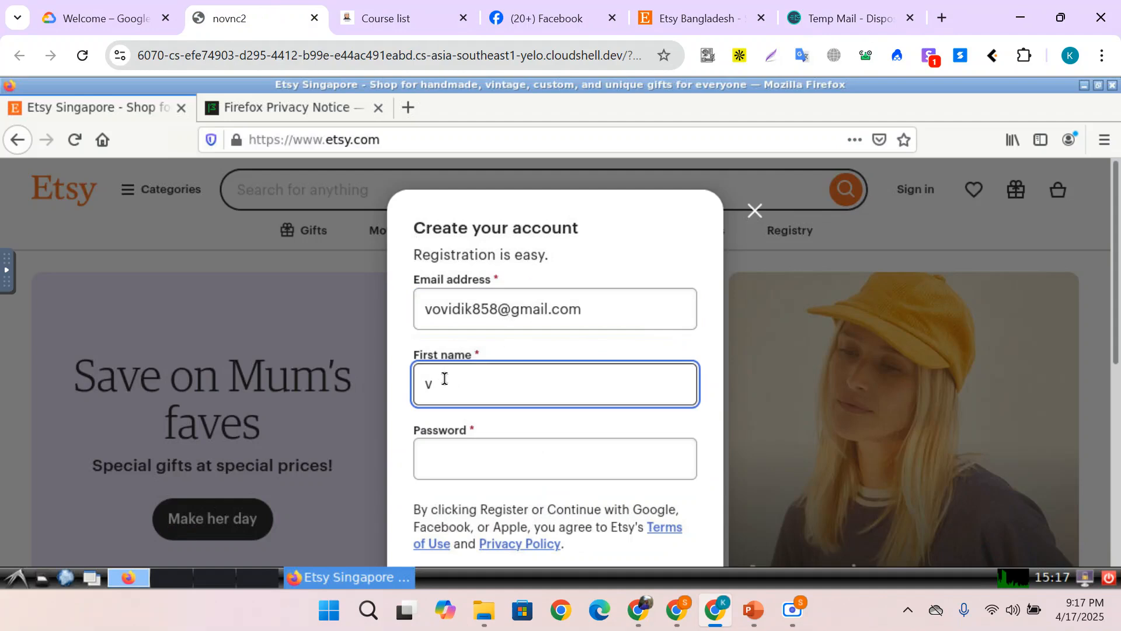
click(465, 448)
click(467, 388)
text(vovi)
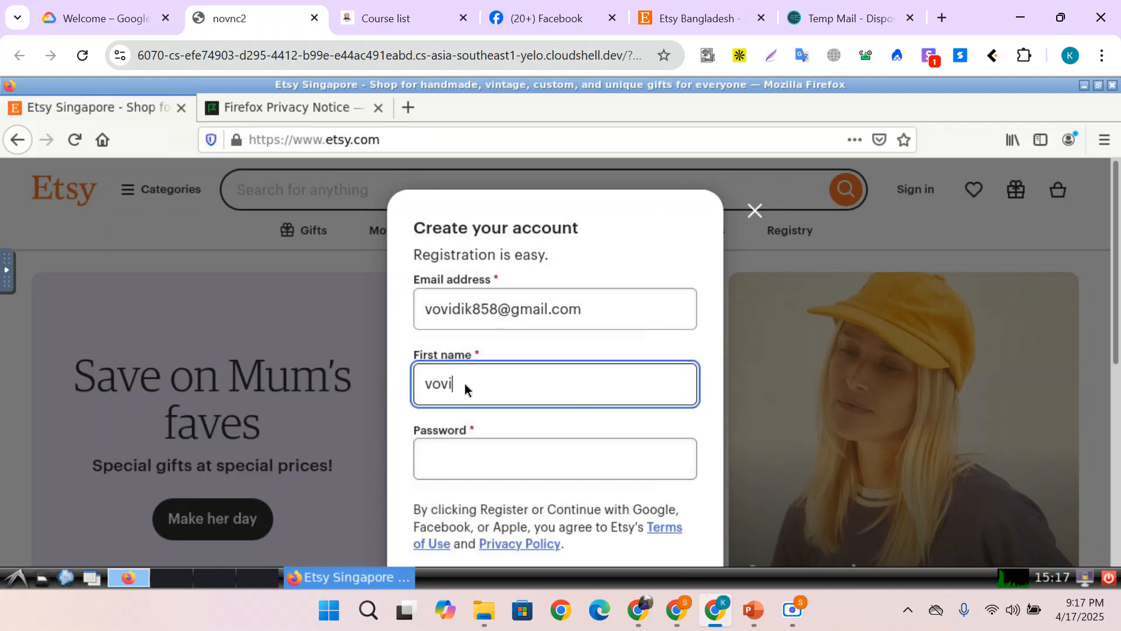
Search 'fake name' in a new tab, open Fake Name Generator, then return to the remote tab.
click(941, 19)
text(fak)
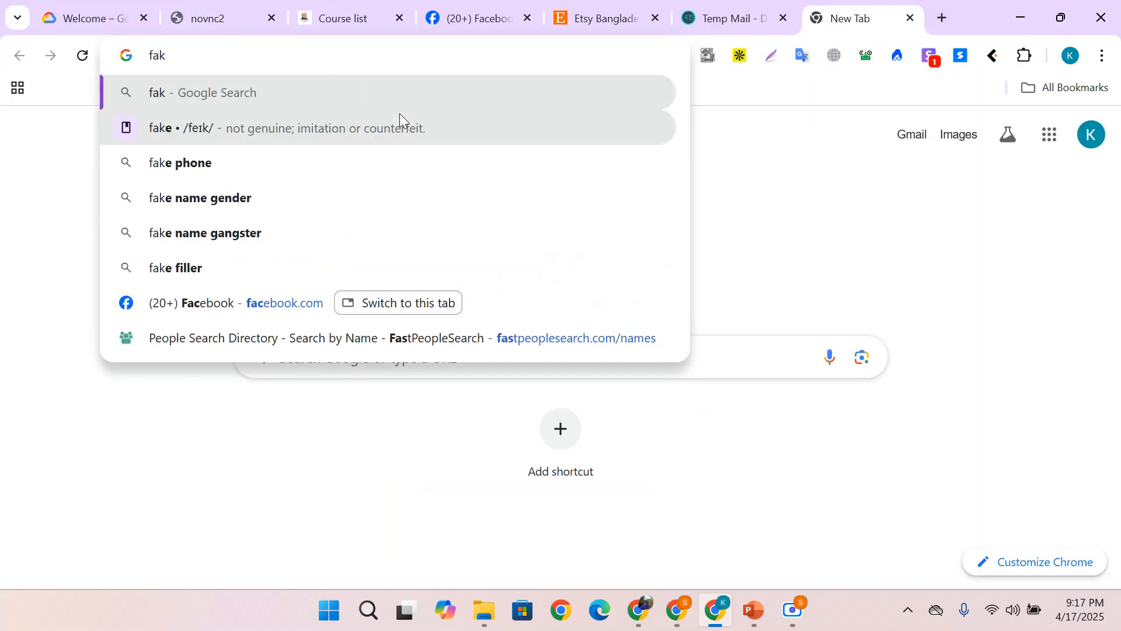
text(e)
click(208, 166)
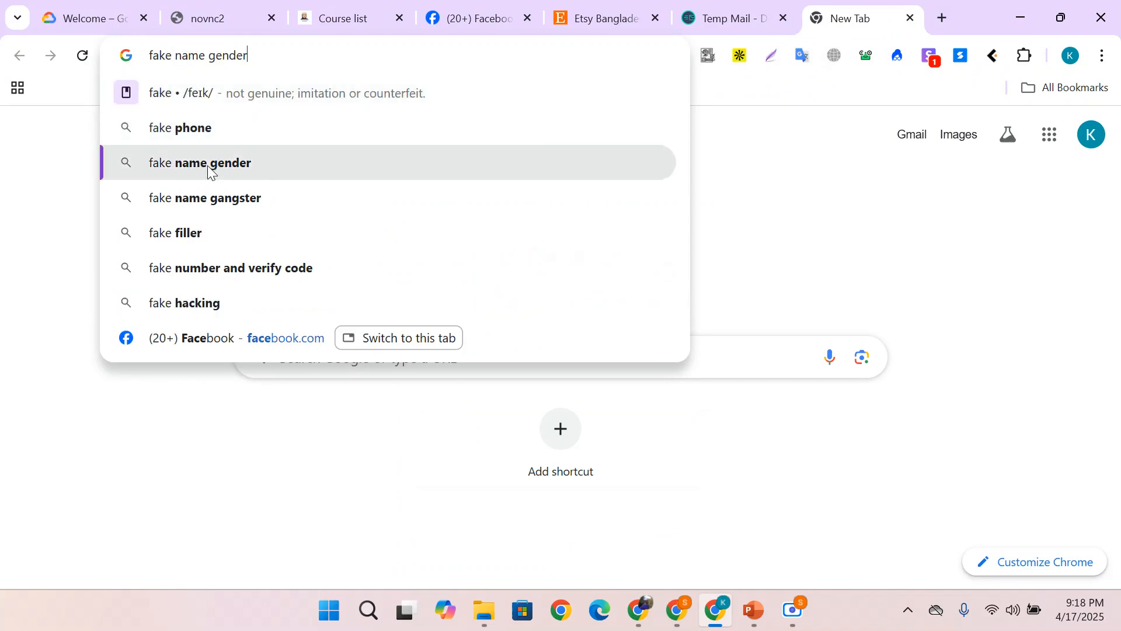
click(225, 271)
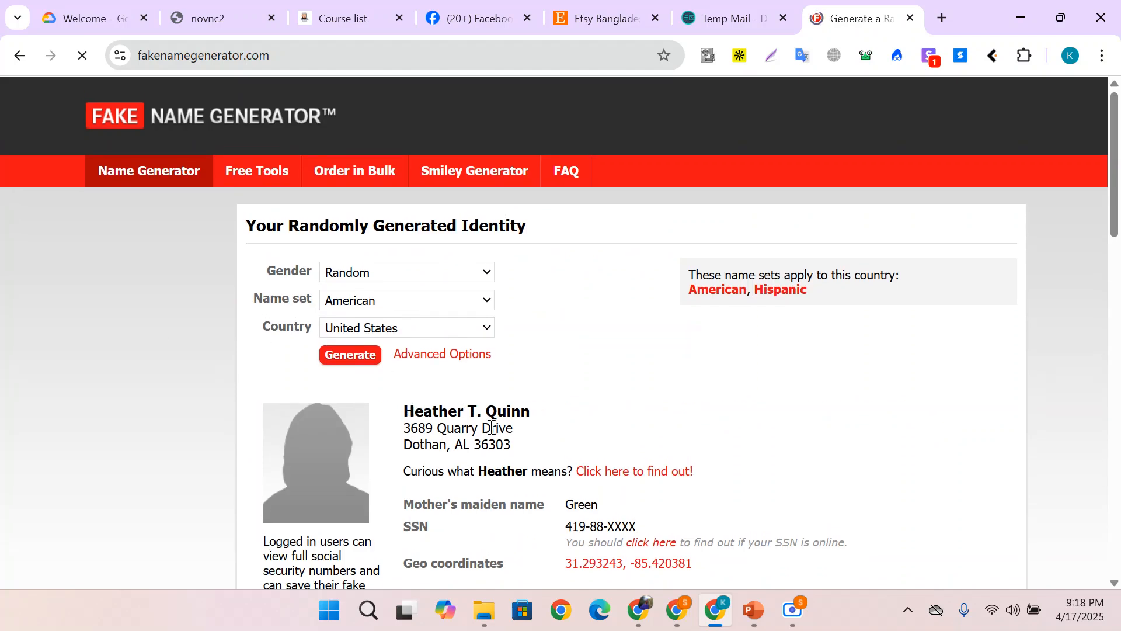
click(216, 19)
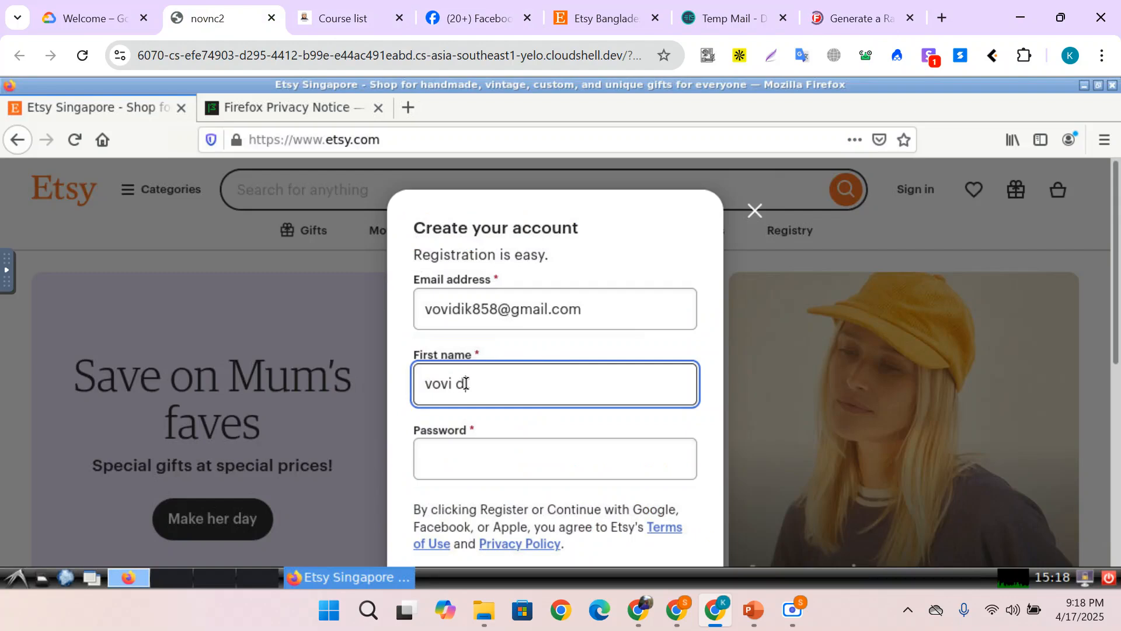
Enter a strong password, submit the Etsy registration without saving the login, then start a local Etsy search.
click(454, 453)
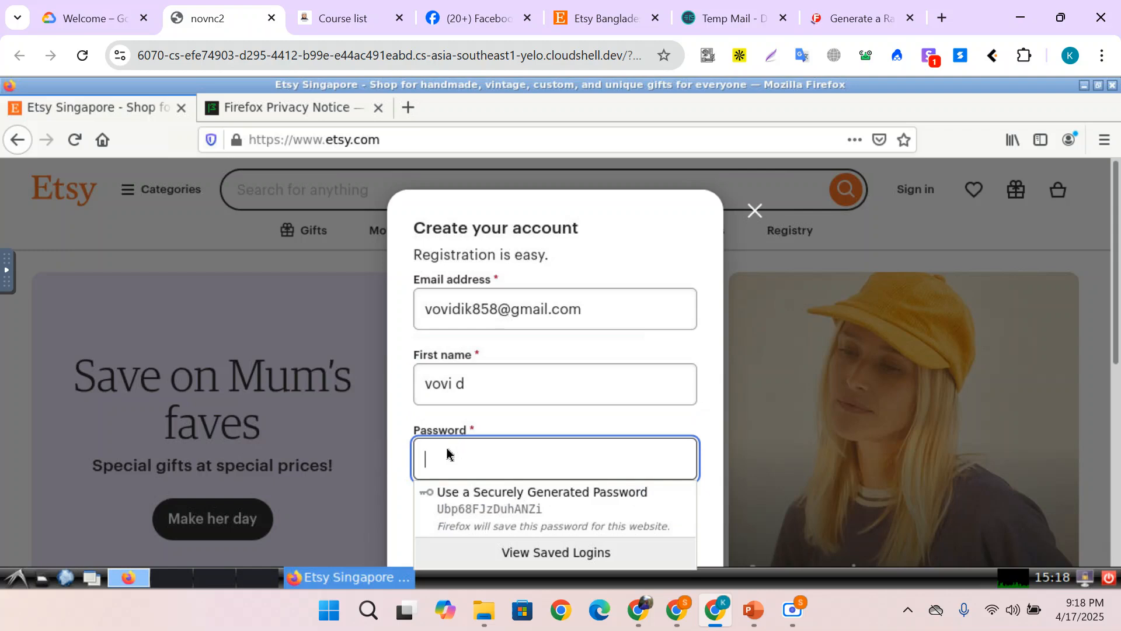
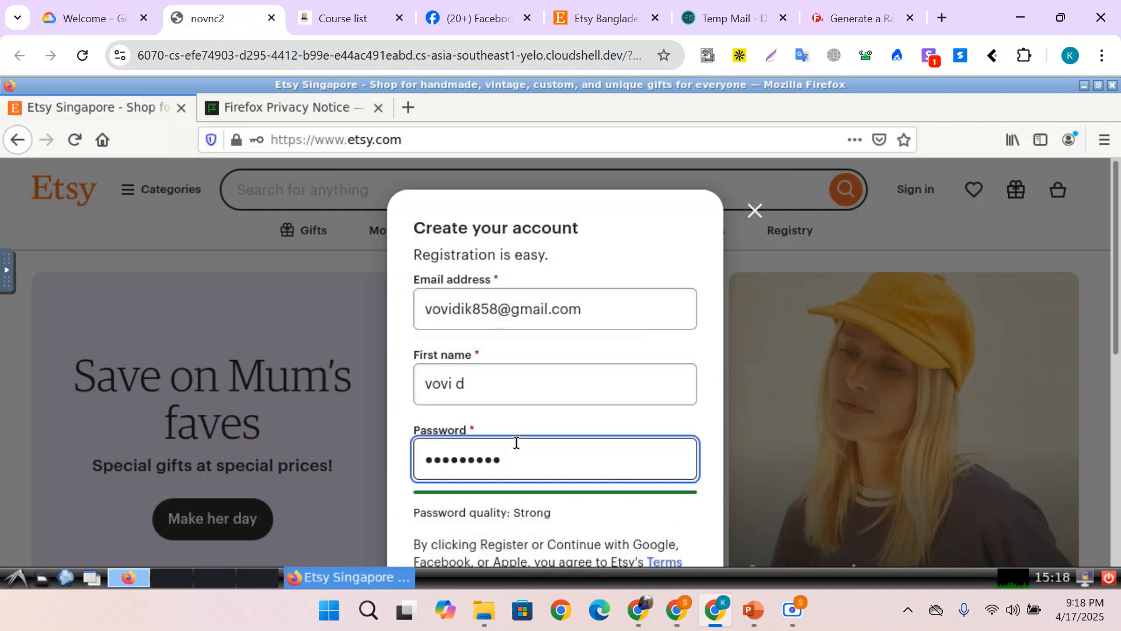
scroll(631, 420, down, 3)
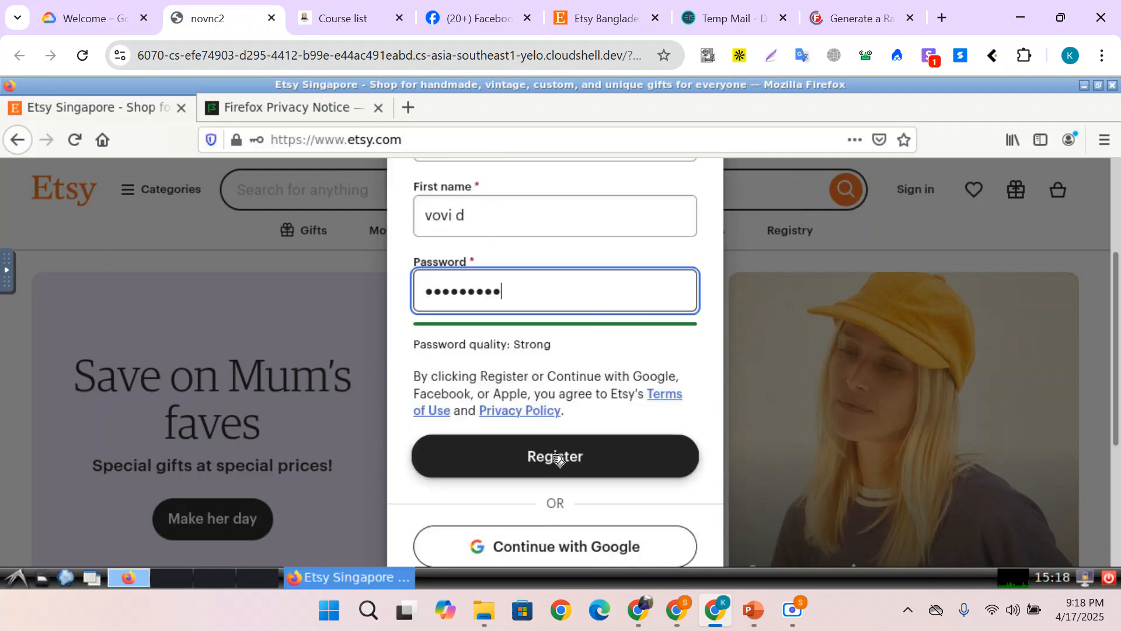
click(558, 459)
click(313, 332)
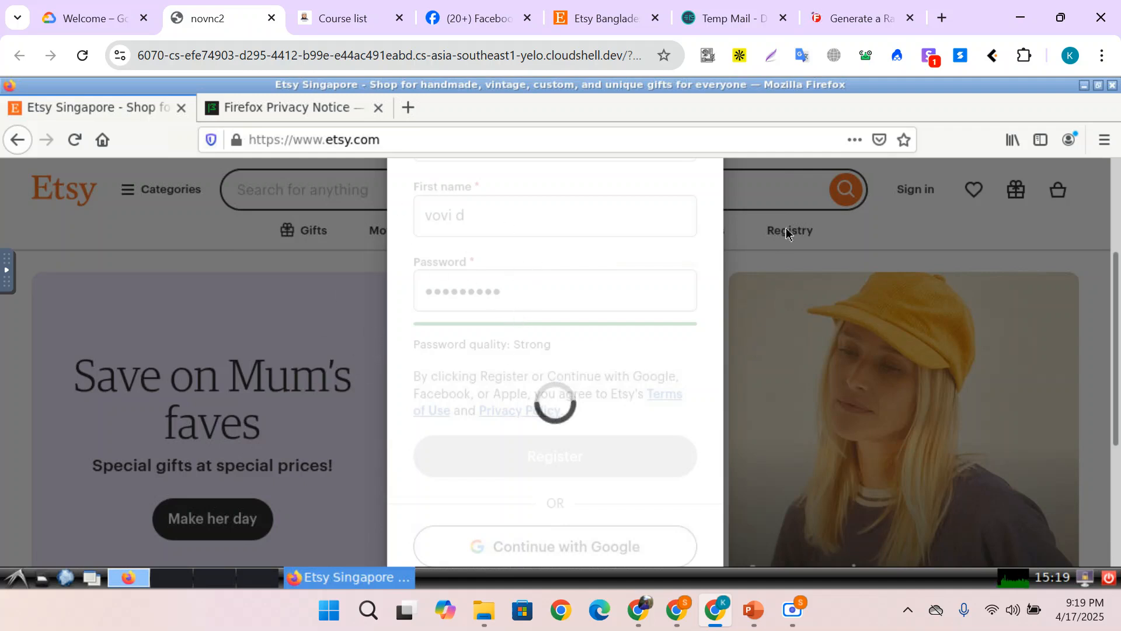
click(610, 21)
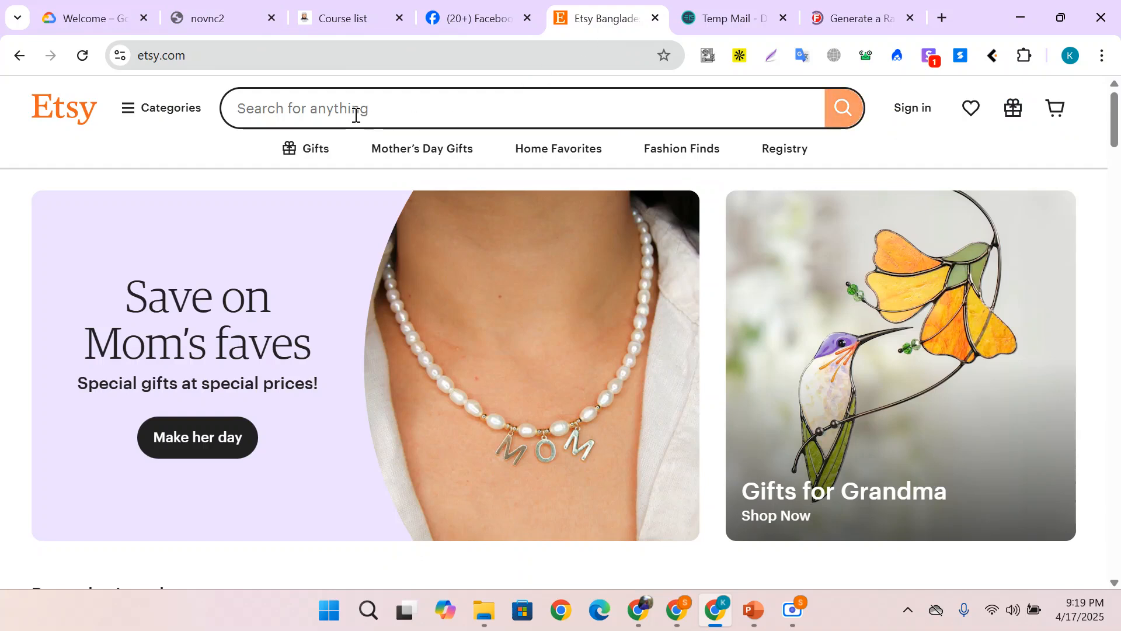
click(356, 116)
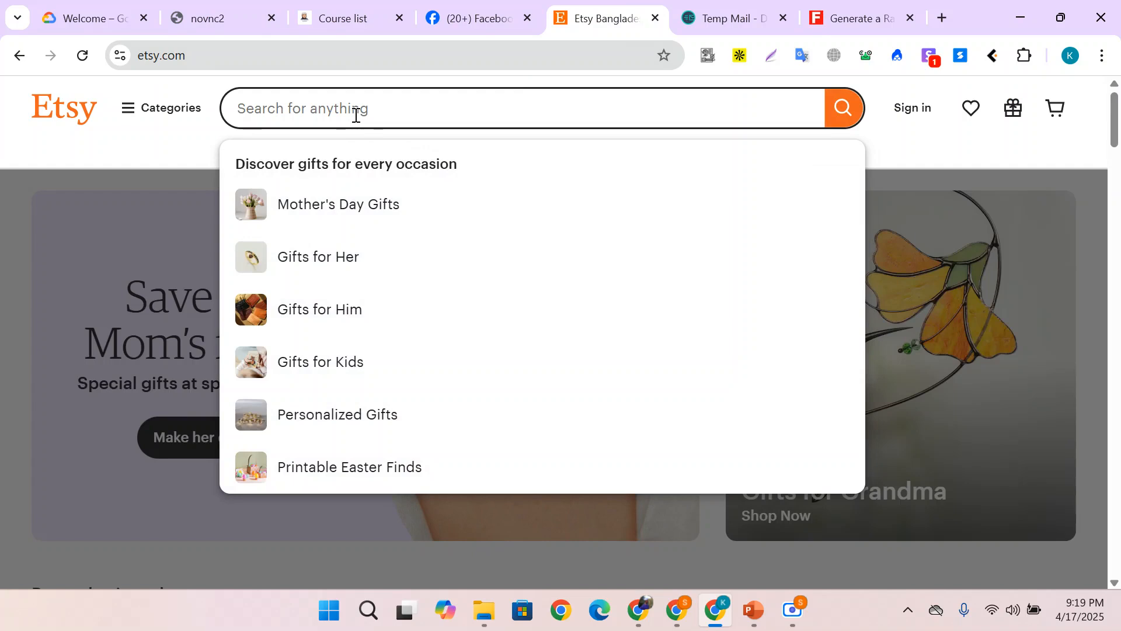
Search local Etsy for 'mobile accessories' to list the matching items.
text(m)
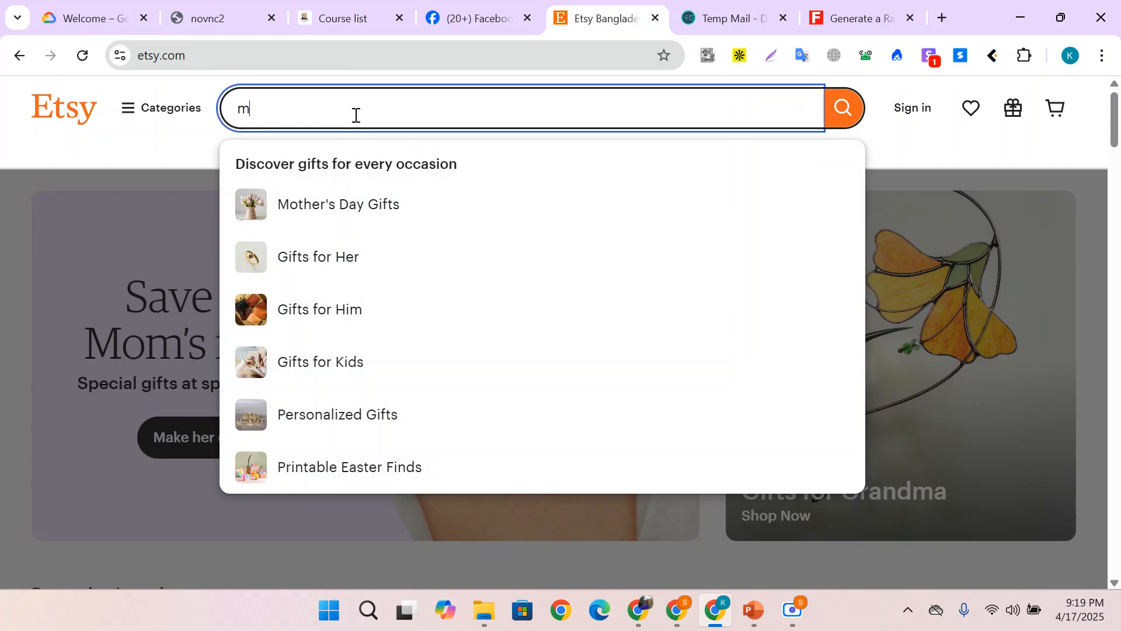
text(obile acc)
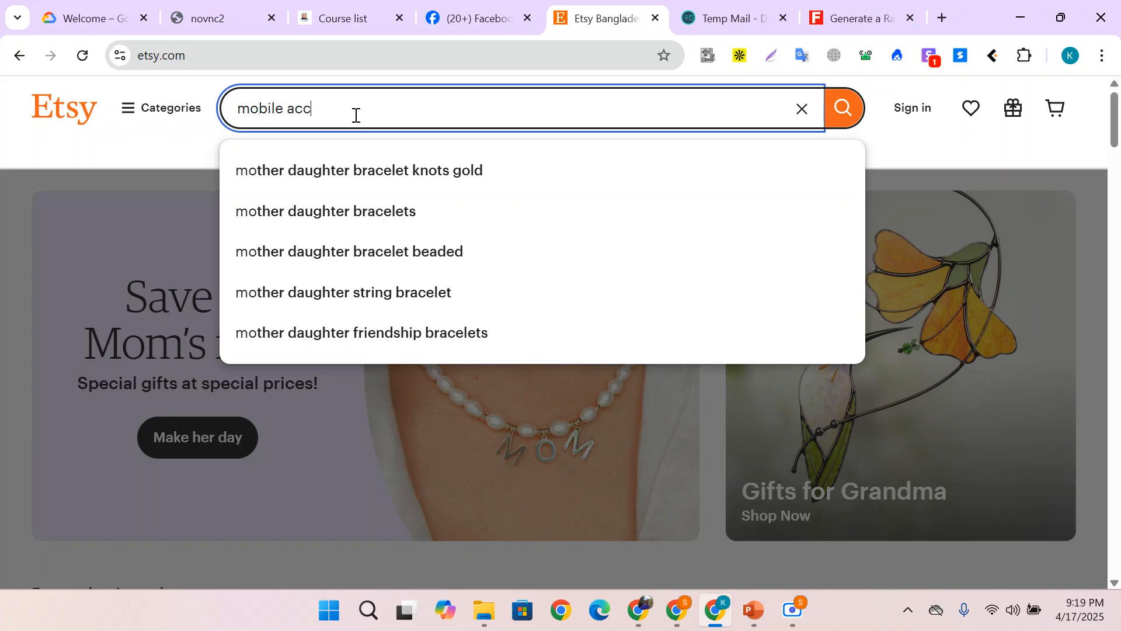
text(essories)
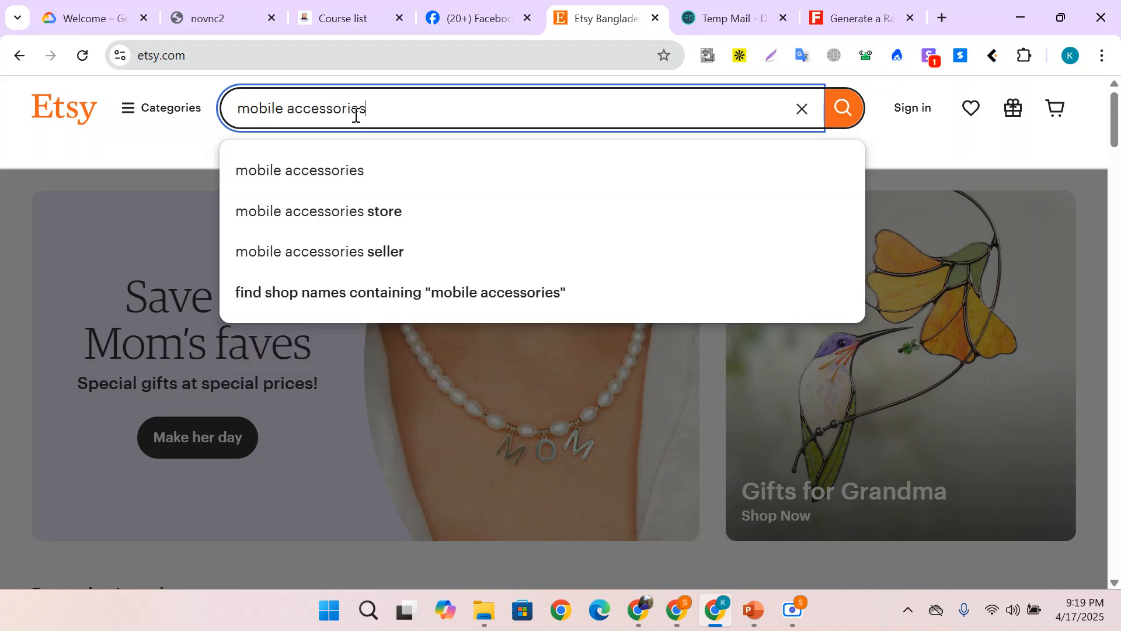
key(Return)
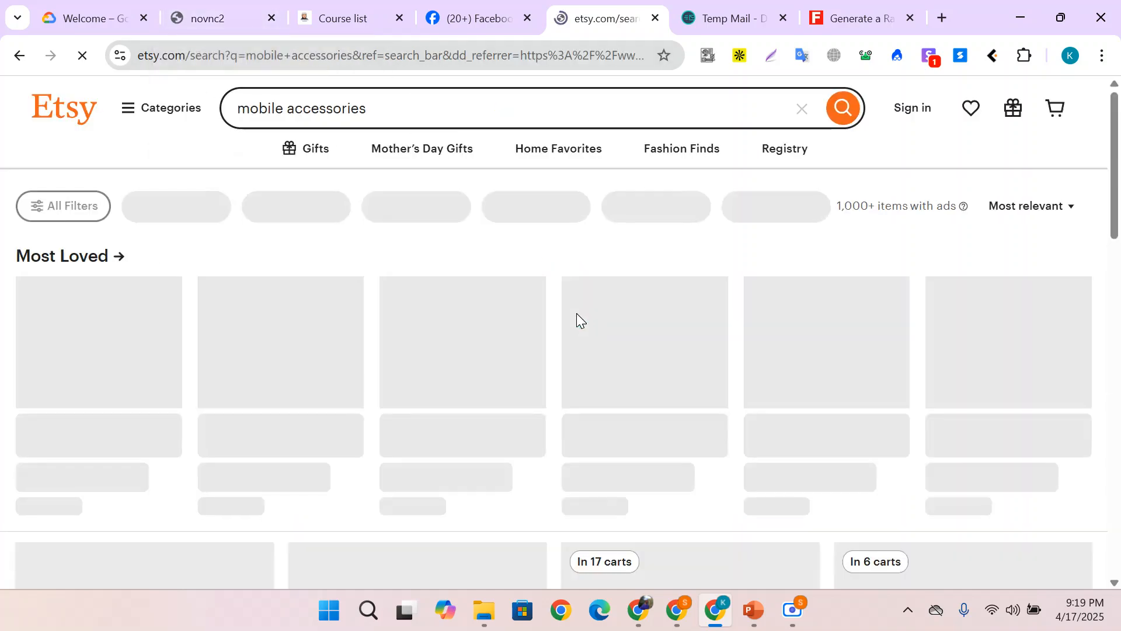
Check the remote session, then scroll down the local mobile accessories search results.
click(201, 18)
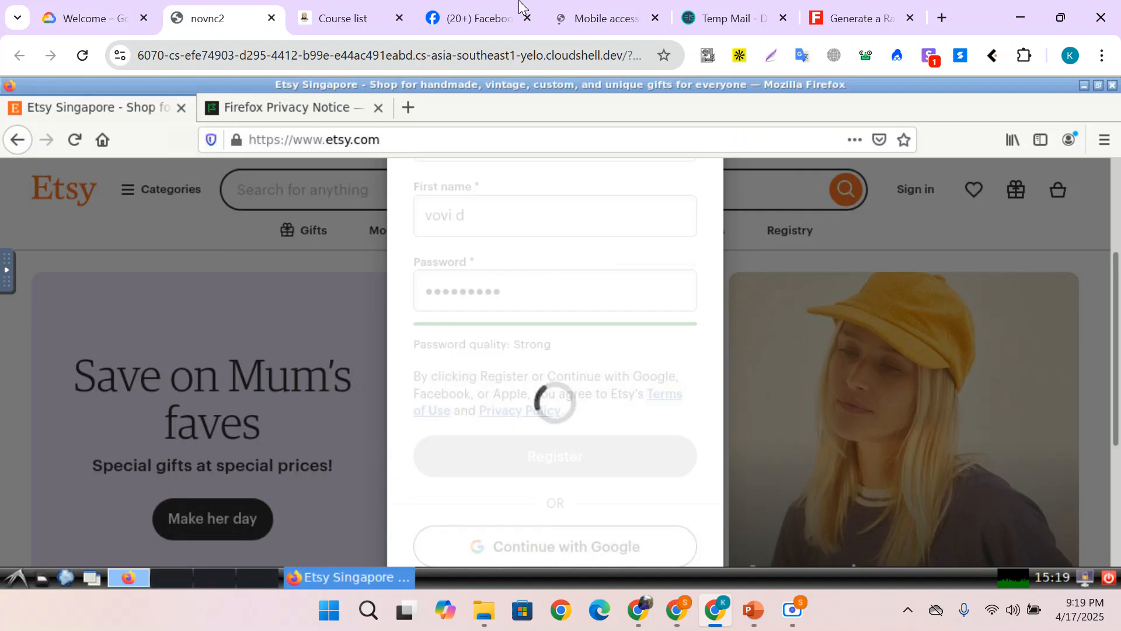
click(595, 9)
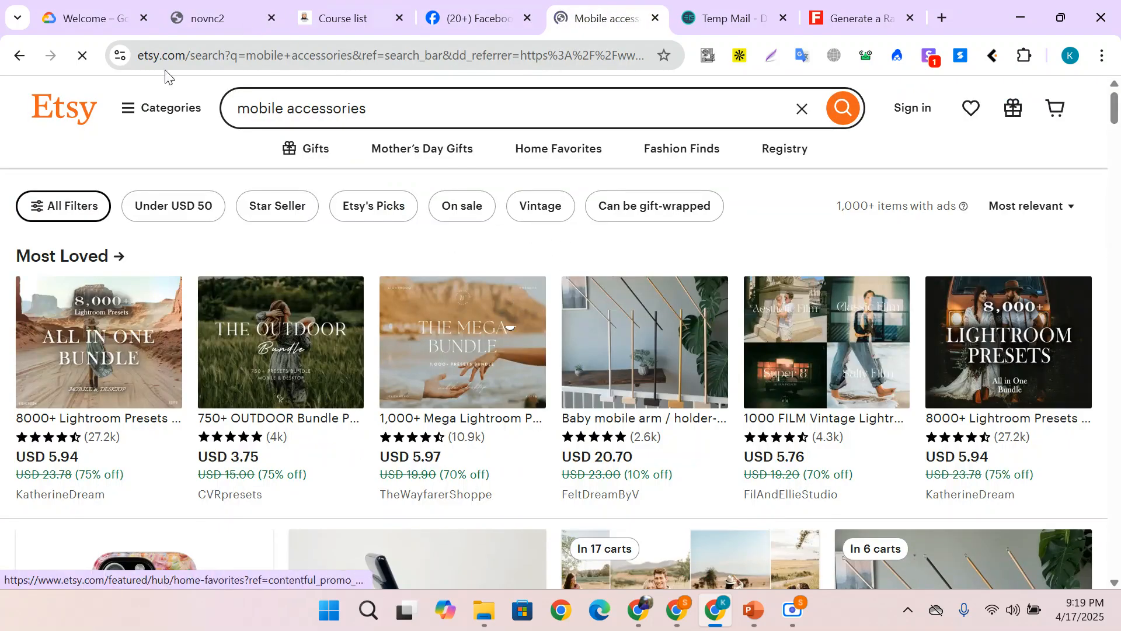
scroll(552, 363, down, 15)
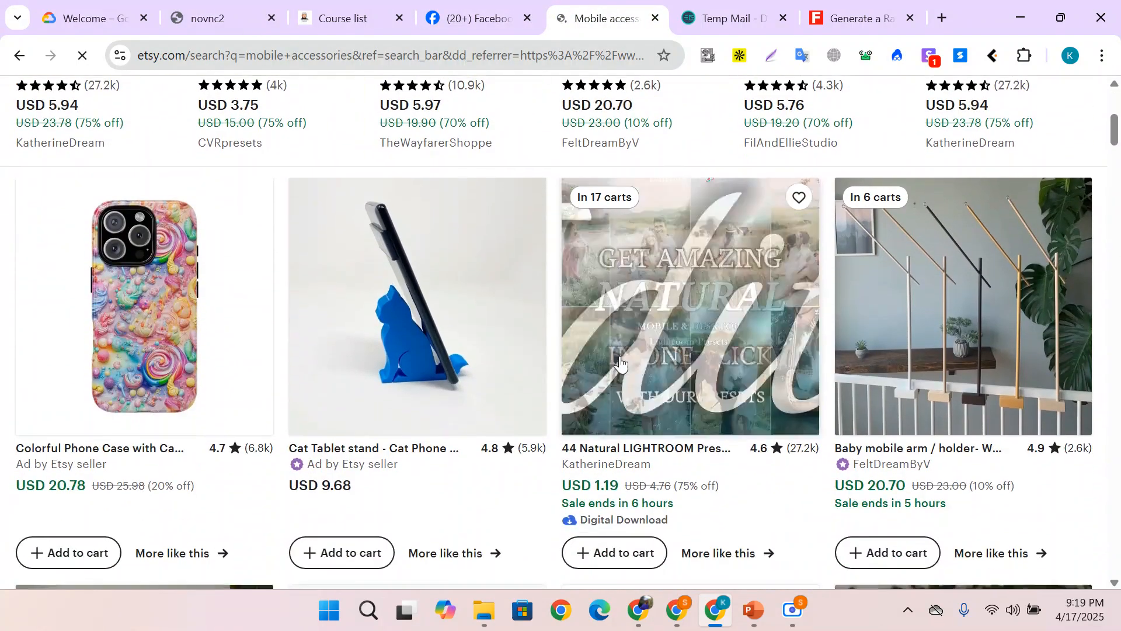
scroll(572, 347, down, 1)
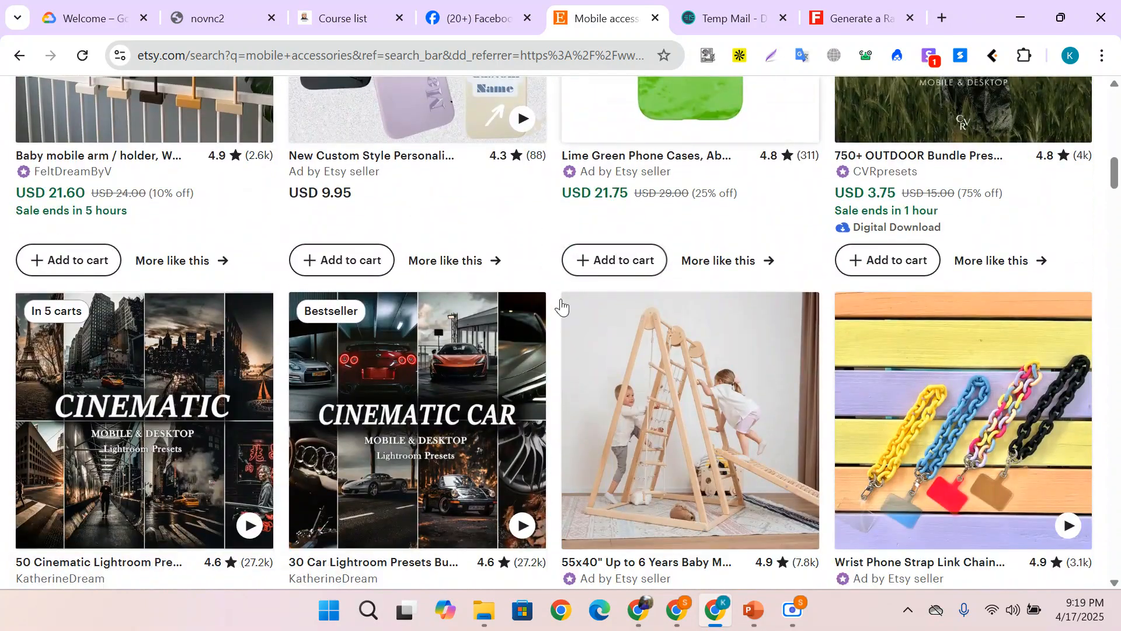
scroll(561, 299, down, 15)
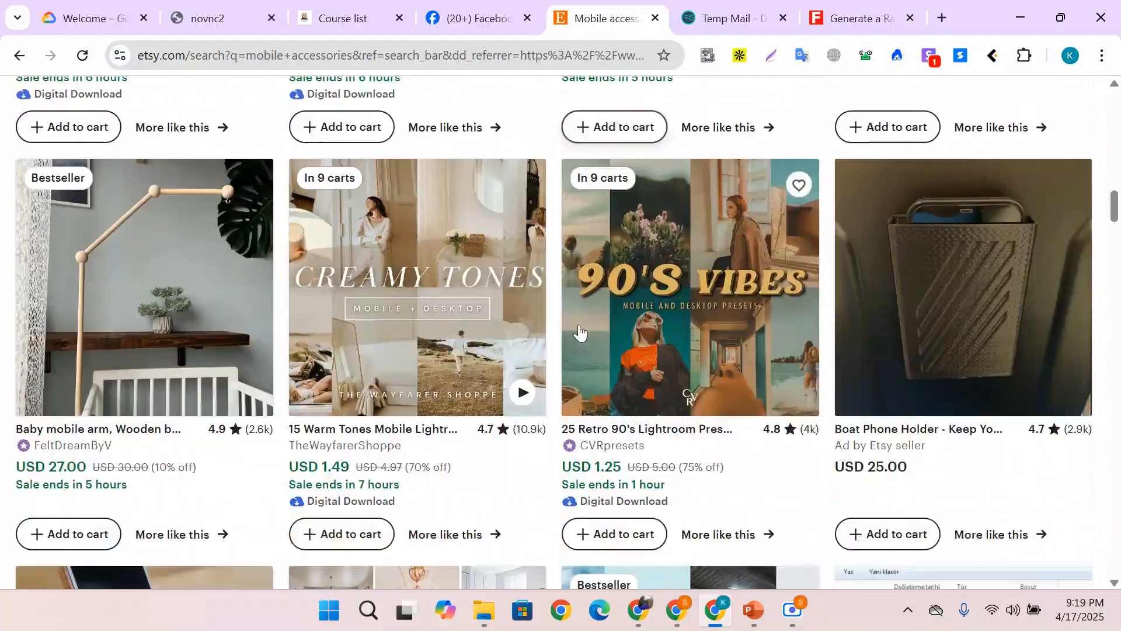
scroll(624, 424, down, 10)
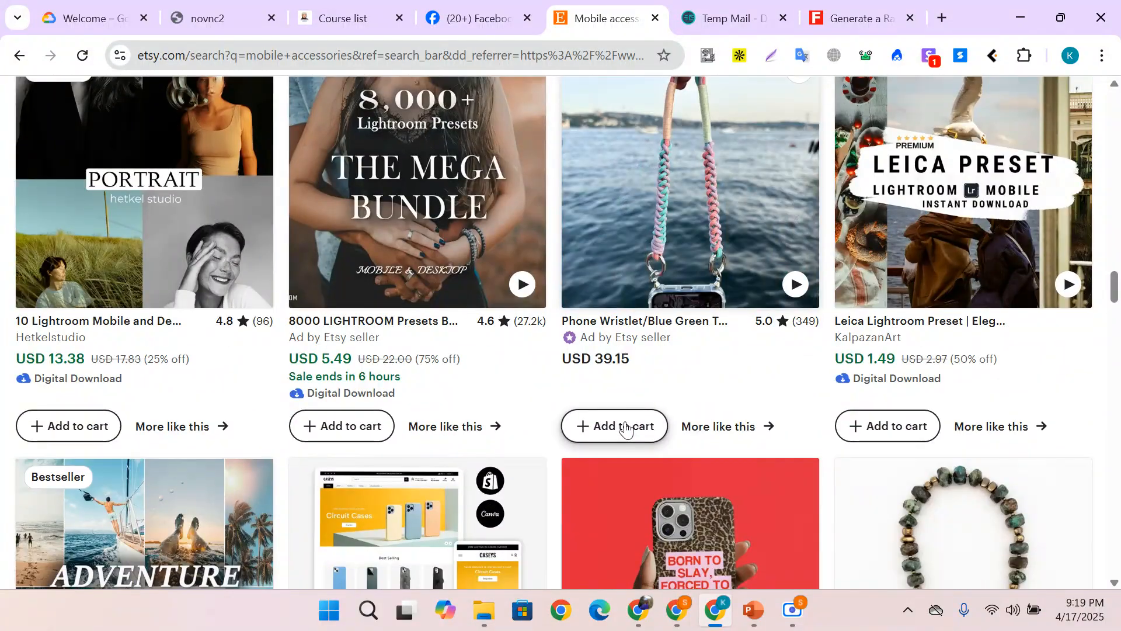
scroll(602, 412, down, 3)
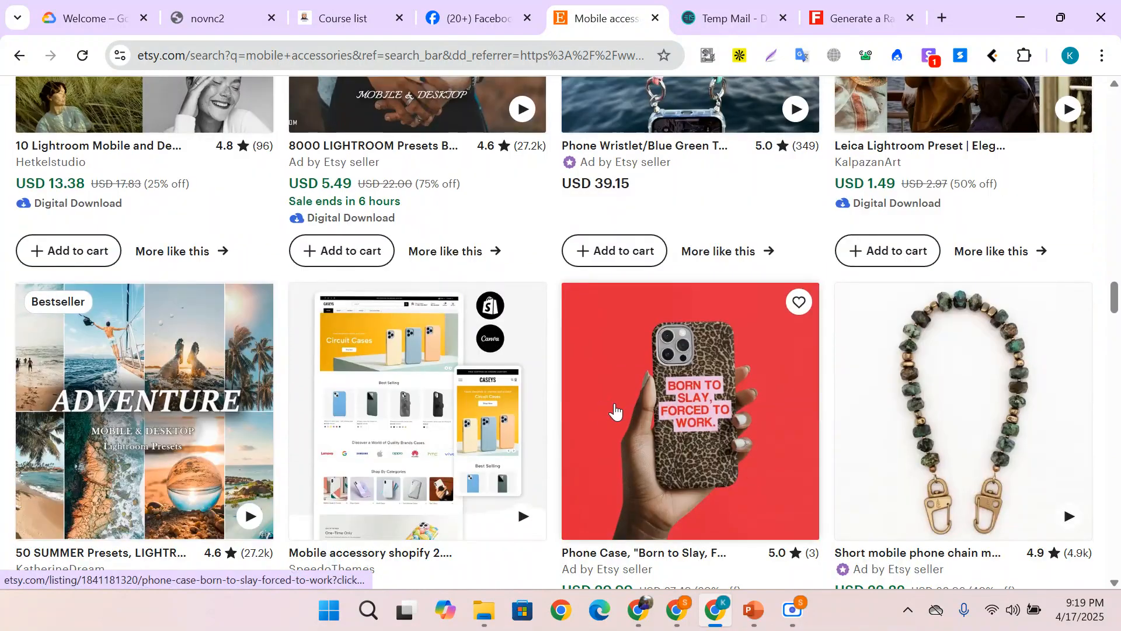
scroll(610, 415, down, 10)
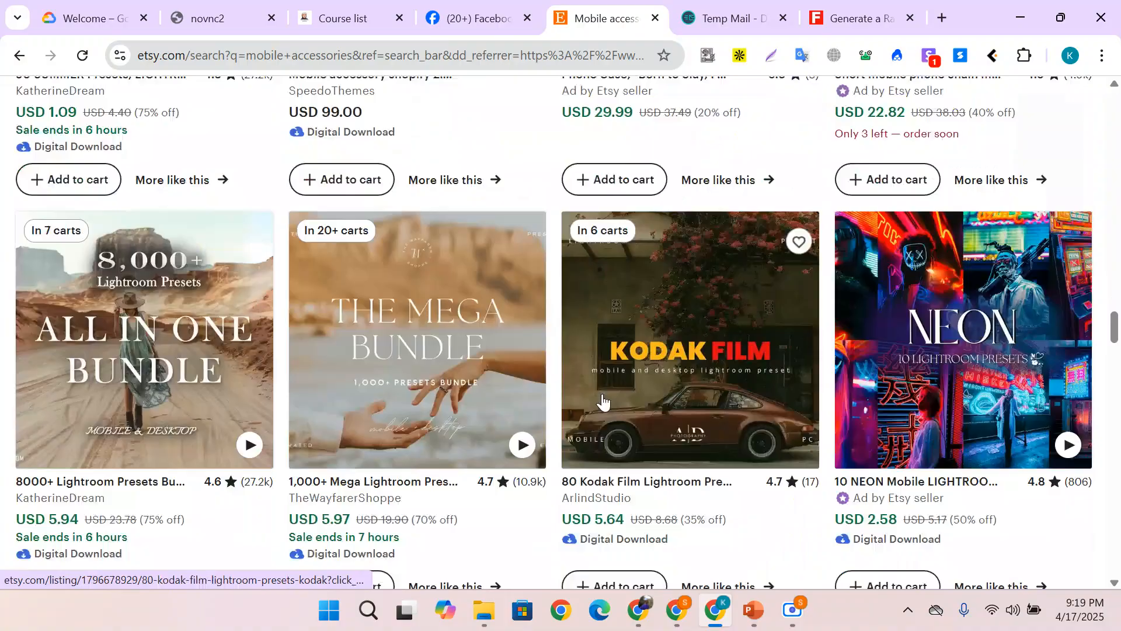
scroll(607, 432, down, 20)
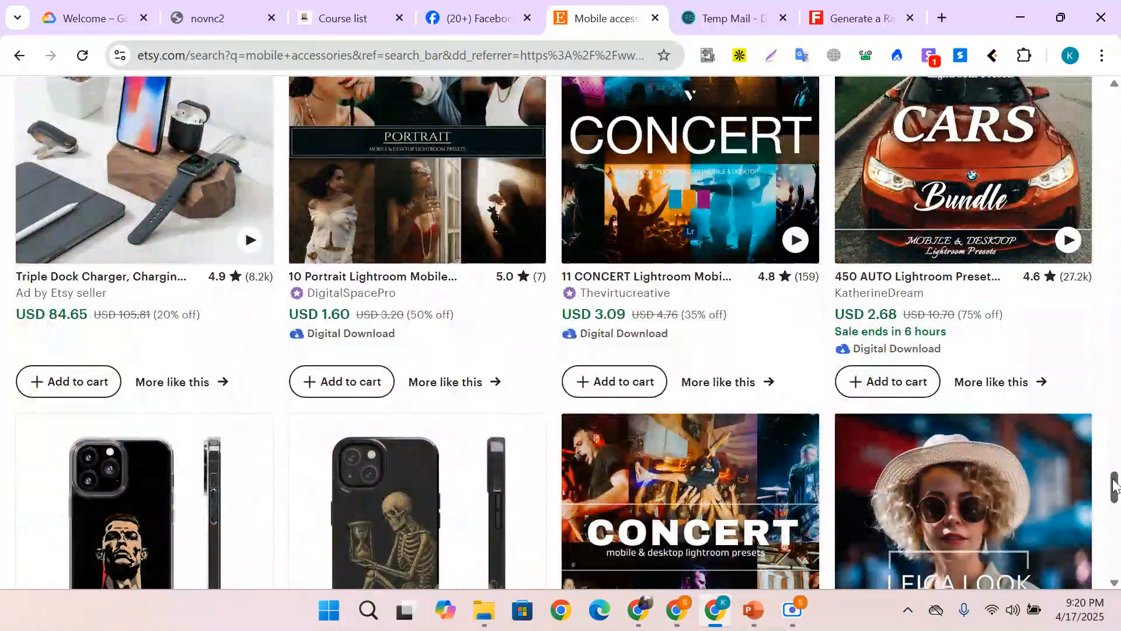
drag(1115, 485, 1116, 517)
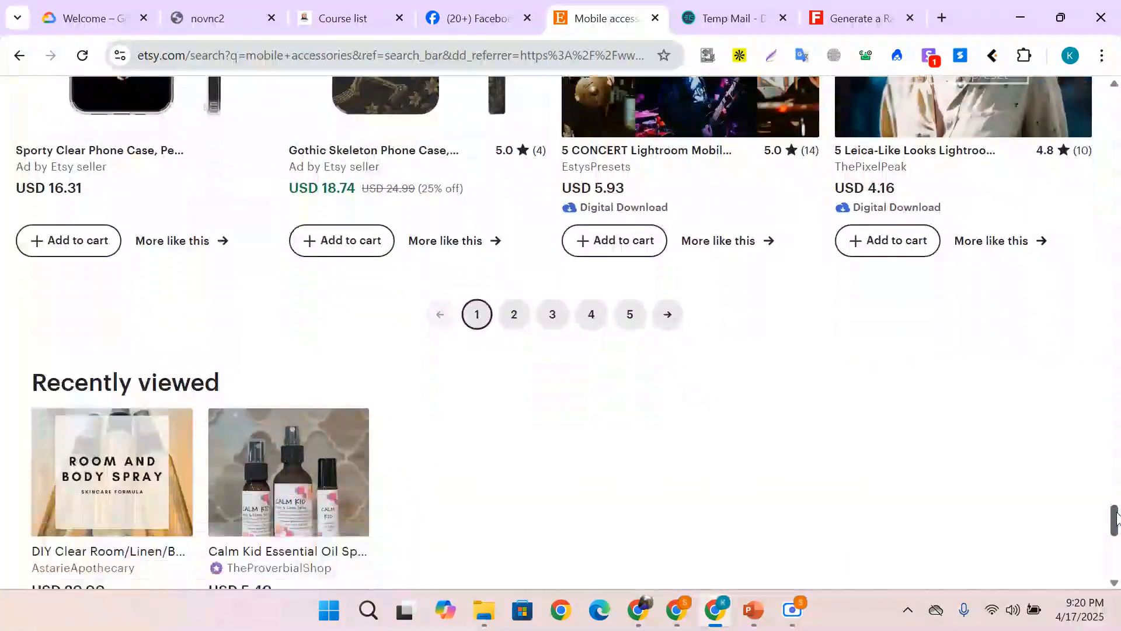
Go to another results page and open the Celestial Fairy Phone Case listing in a new tab.
click(550, 315)
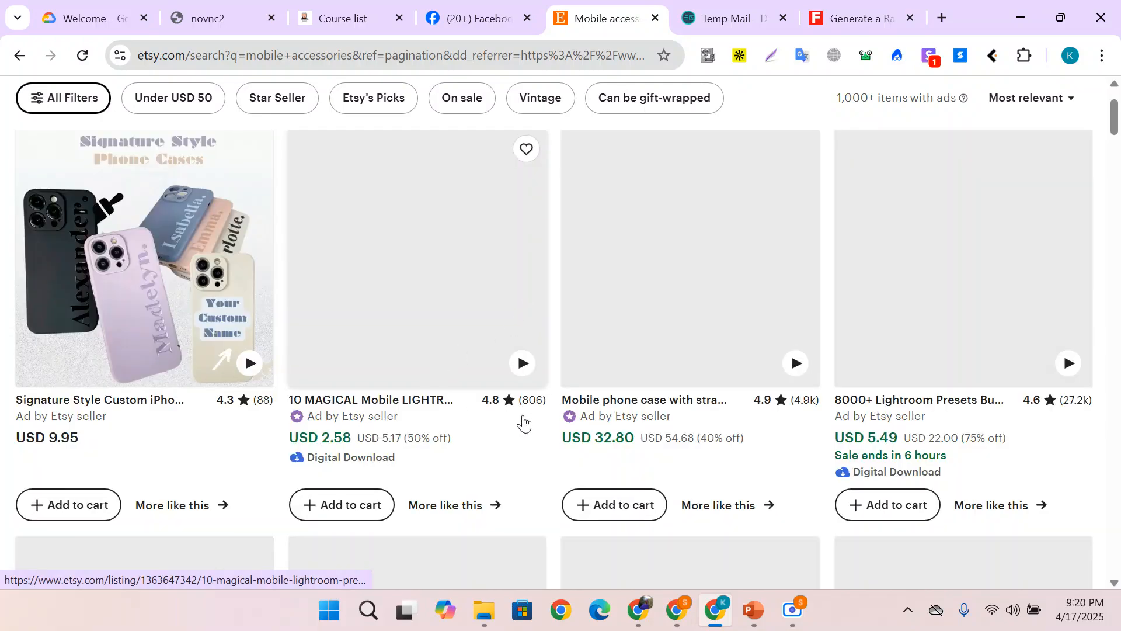
scroll(523, 423, down, 15)
scroll(578, 421, down, 5)
scroll(558, 407, up, 5)
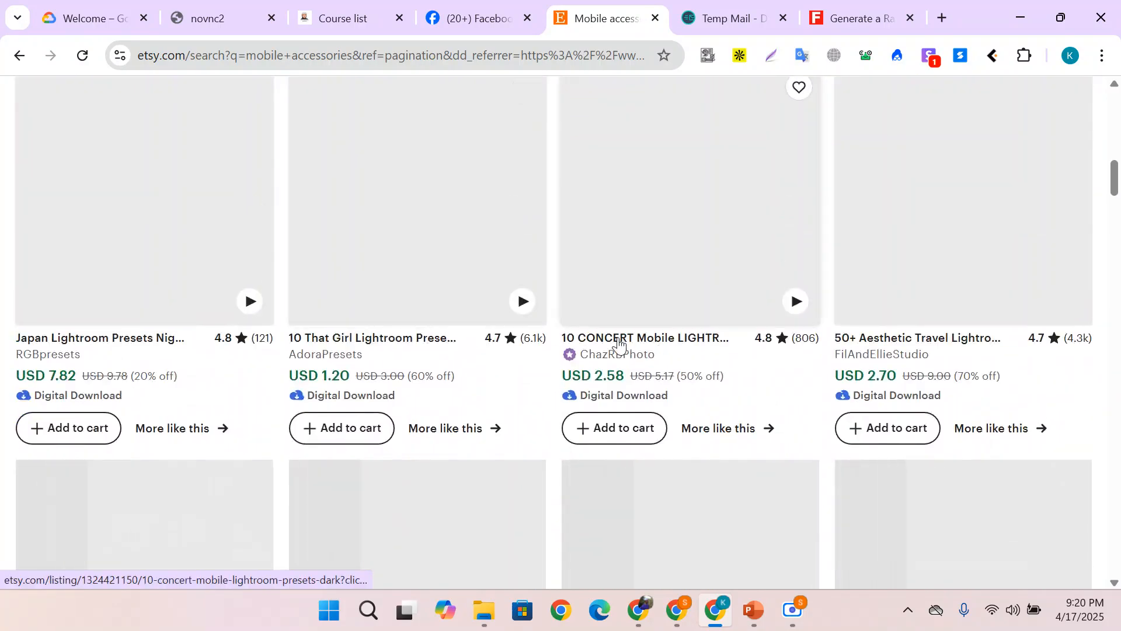
scroll(660, 388, up, 4)
scroll(655, 376, down, 2)
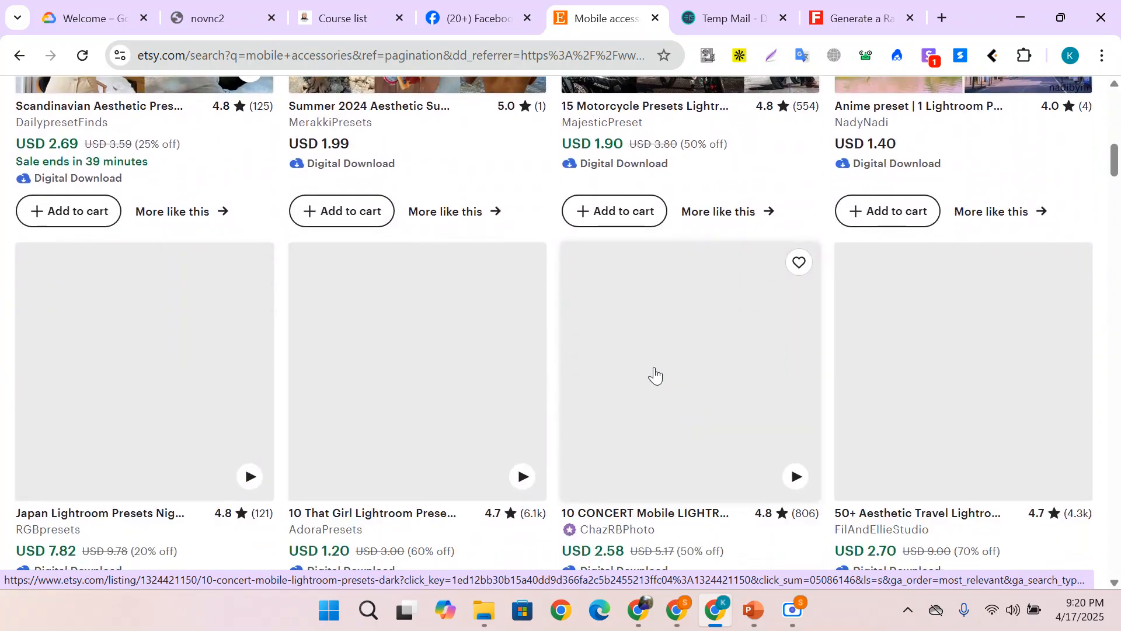
scroll(655, 375, down, 3)
scroll(647, 349, down, 6)
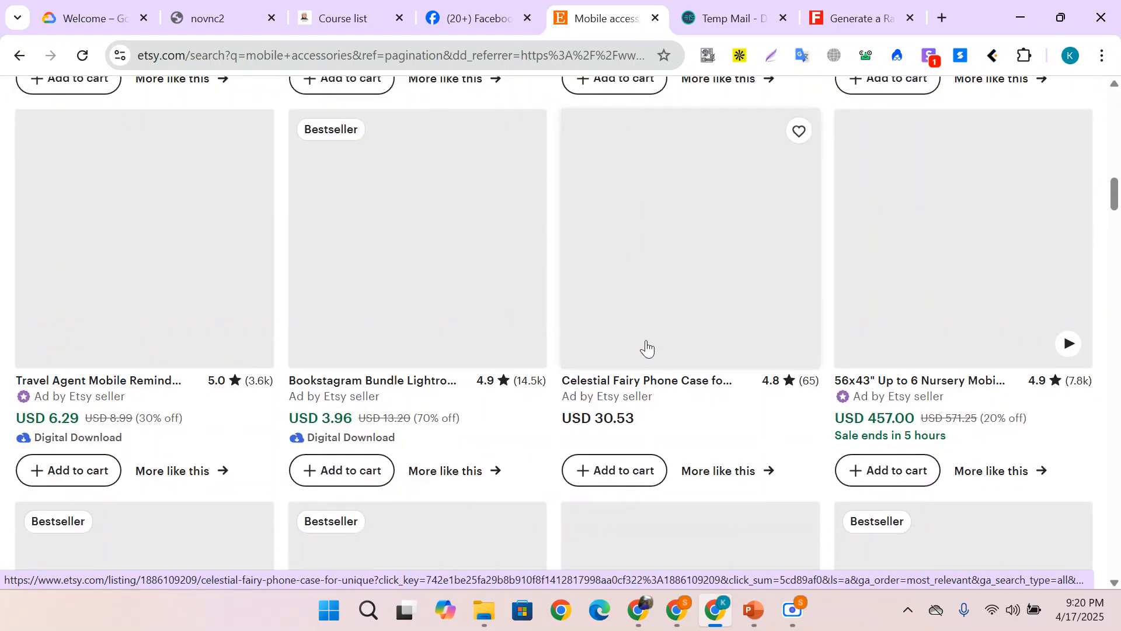
click(616, 380)
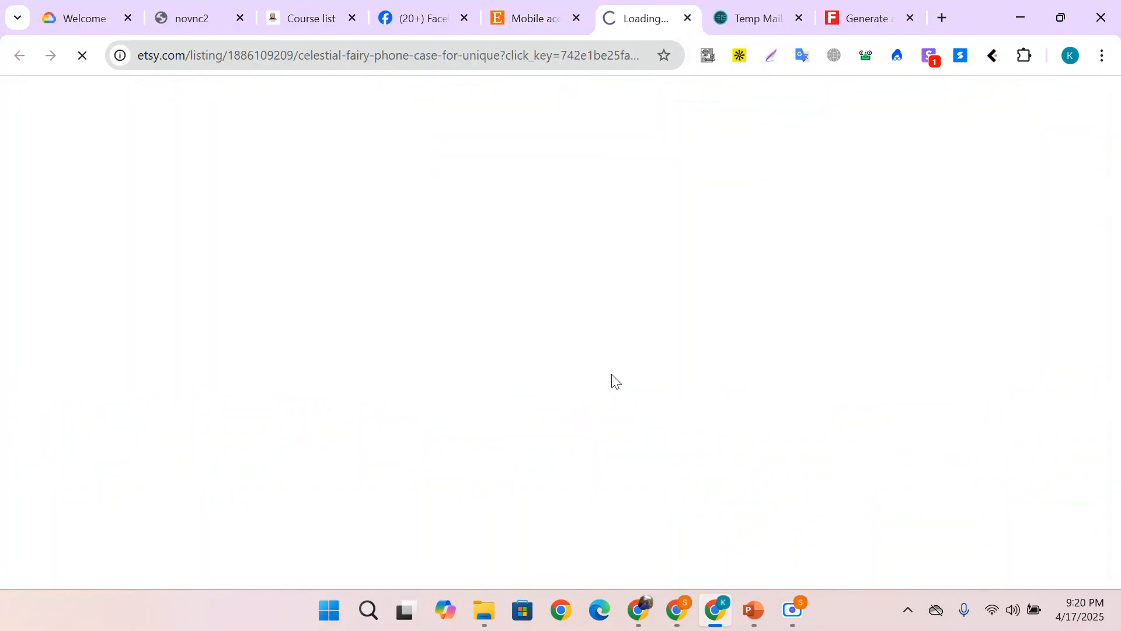
click(181, 7)
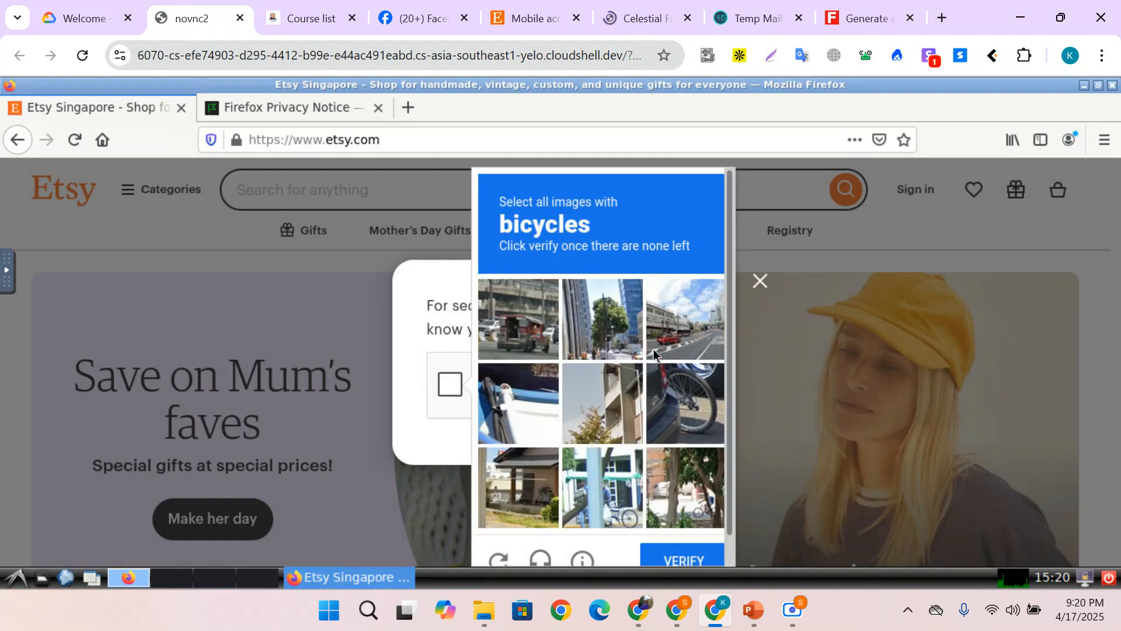
Select all the bicycle tiles in the remote verification grid and submit.
click(621, 502)
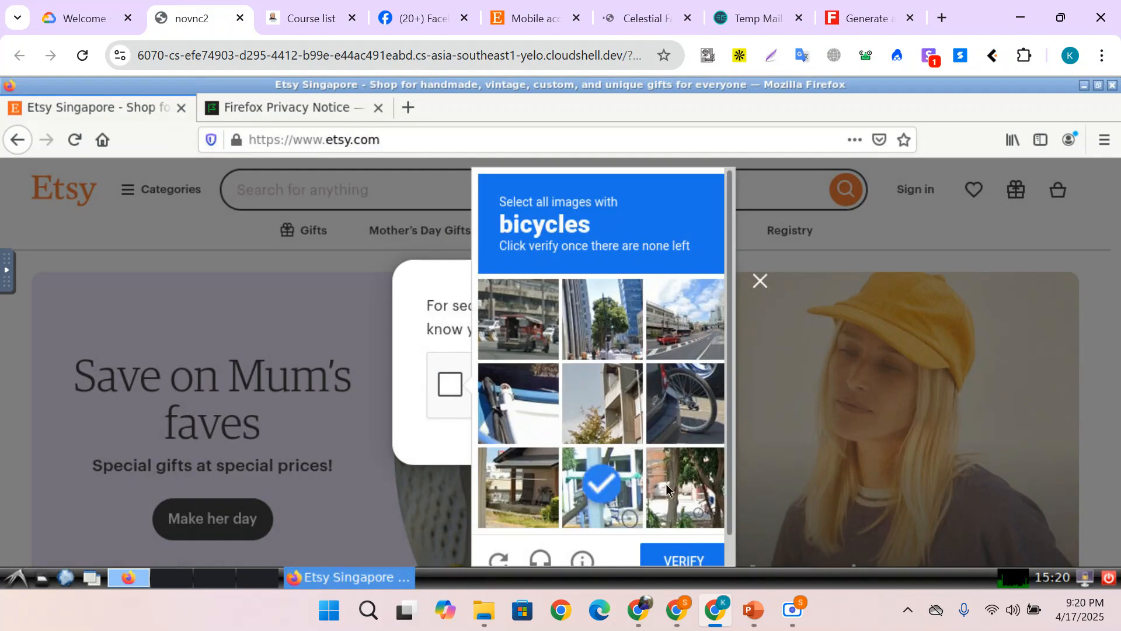
click(696, 500)
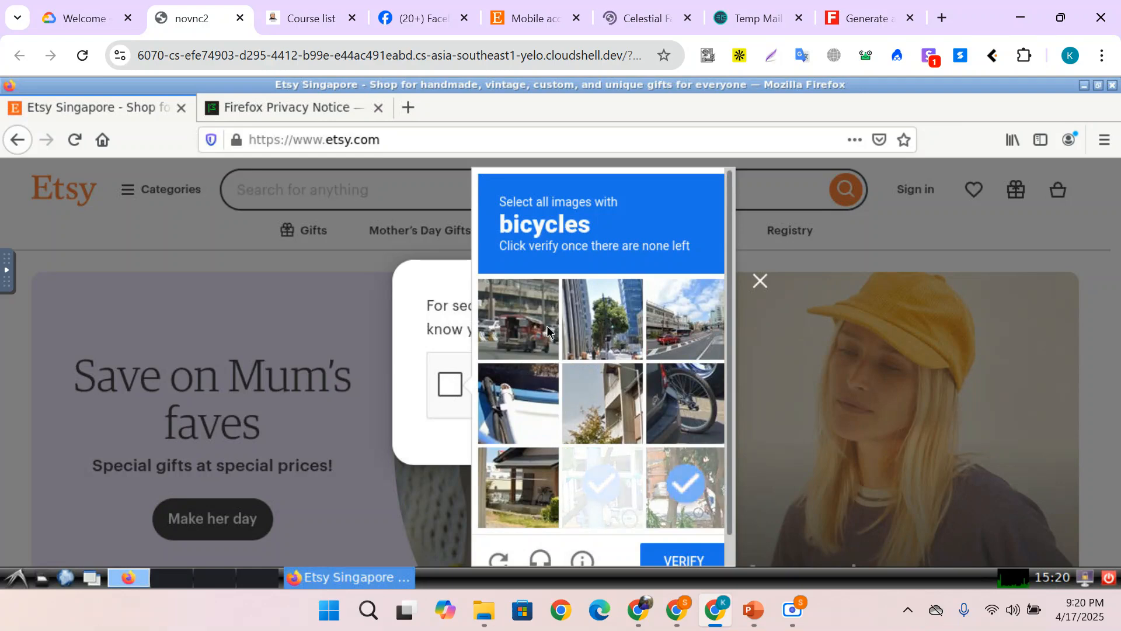
click(650, 385)
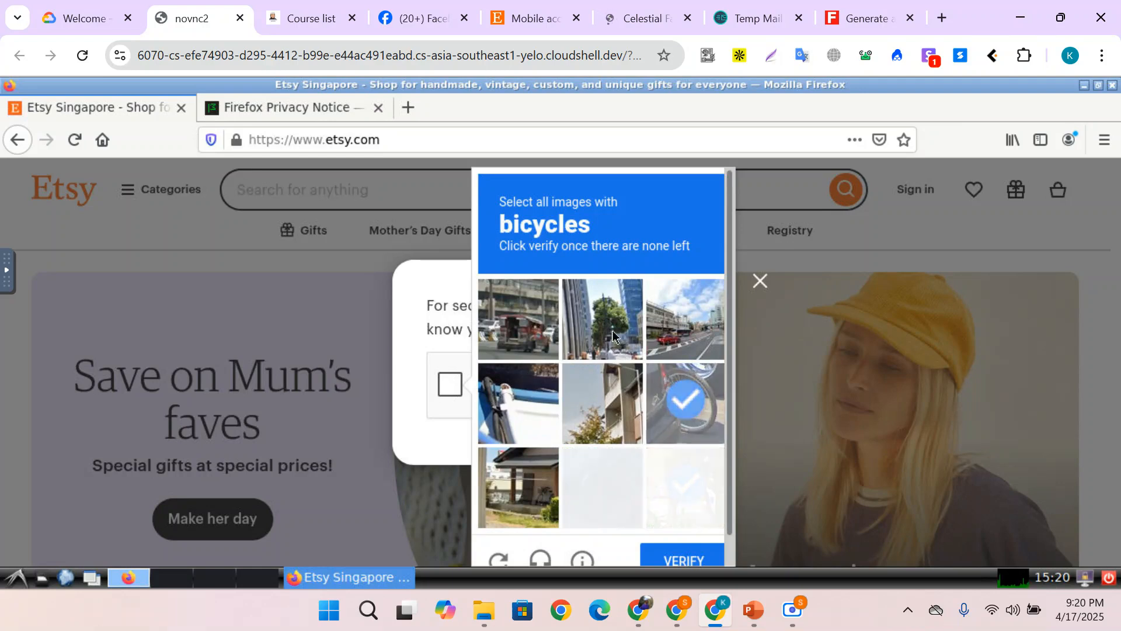
click(639, 484)
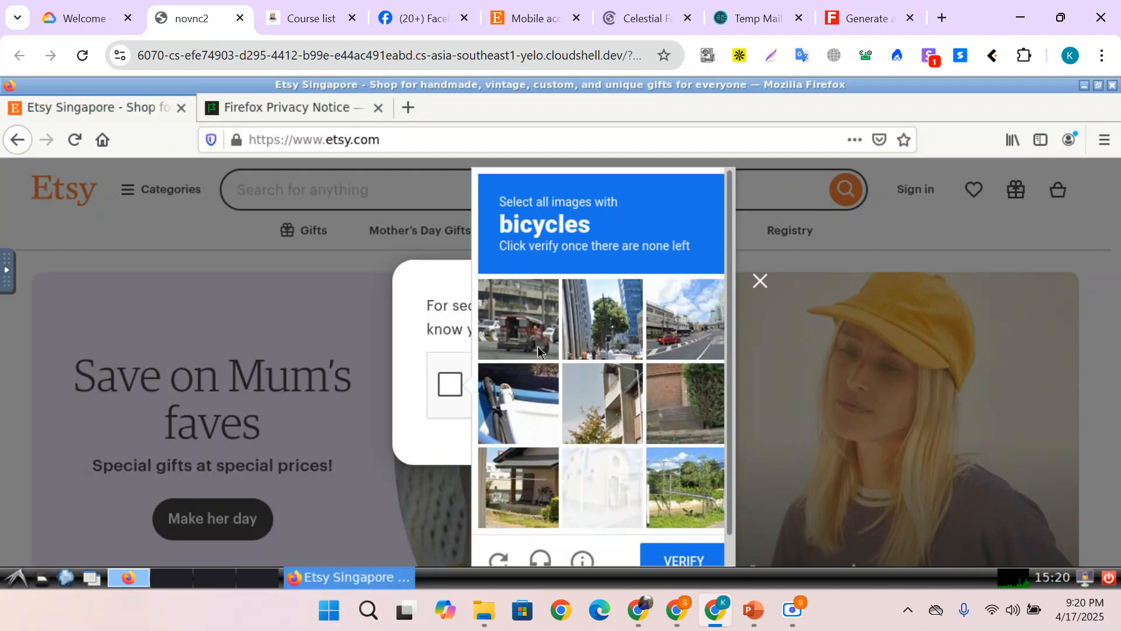
click(693, 560)
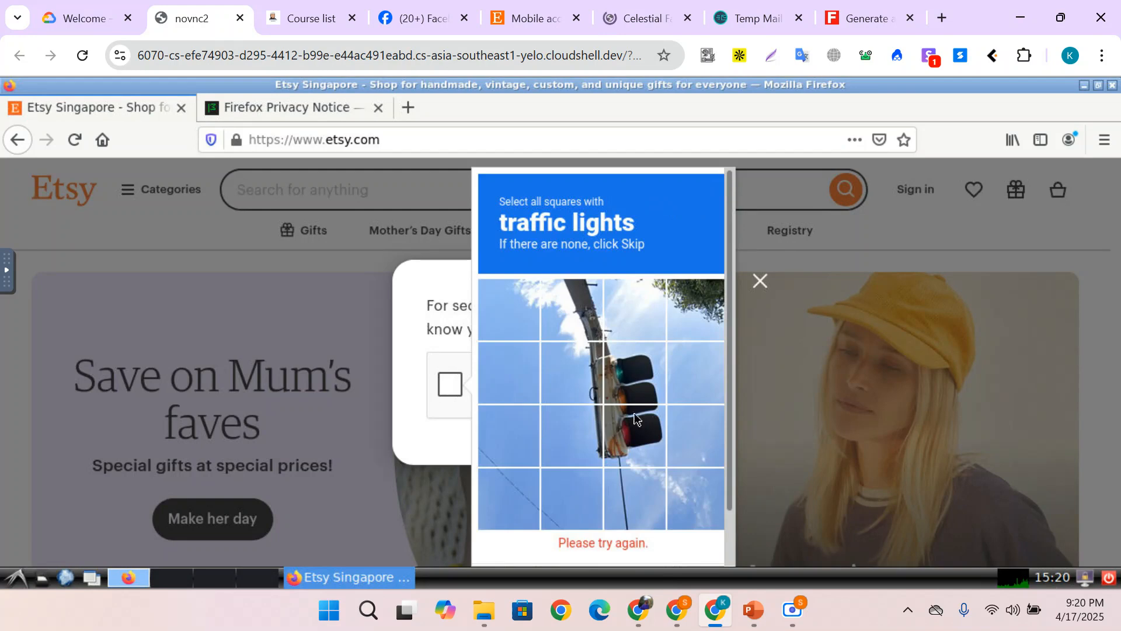
Mark the three traffic light squares and continue to the next challenge.
click(634, 373)
click(626, 438)
click(590, 321)
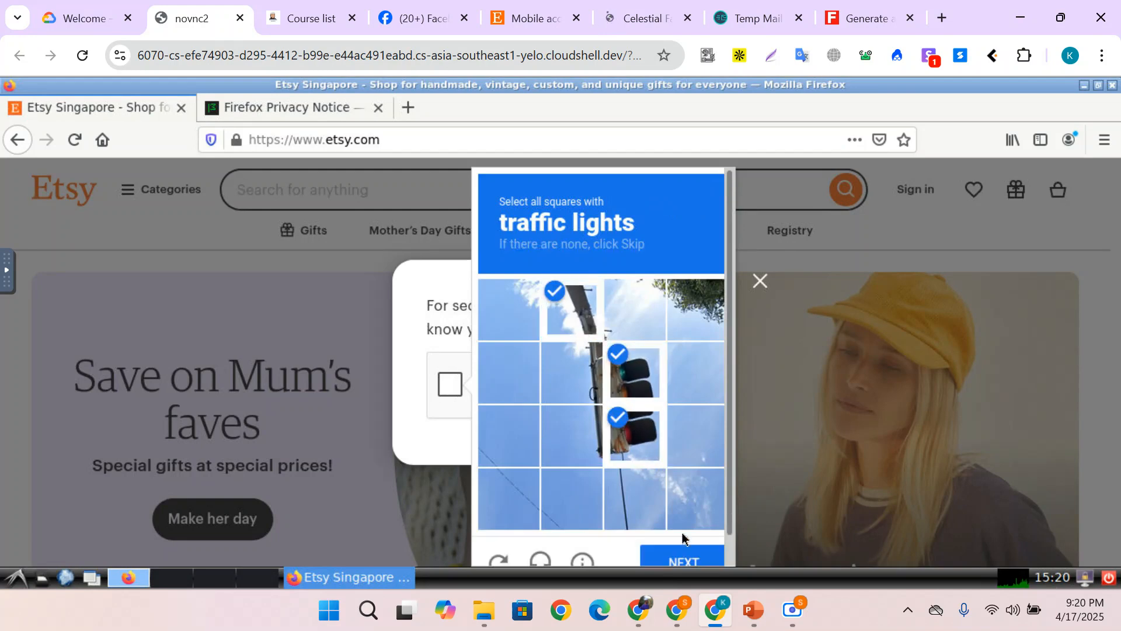
click(684, 559)
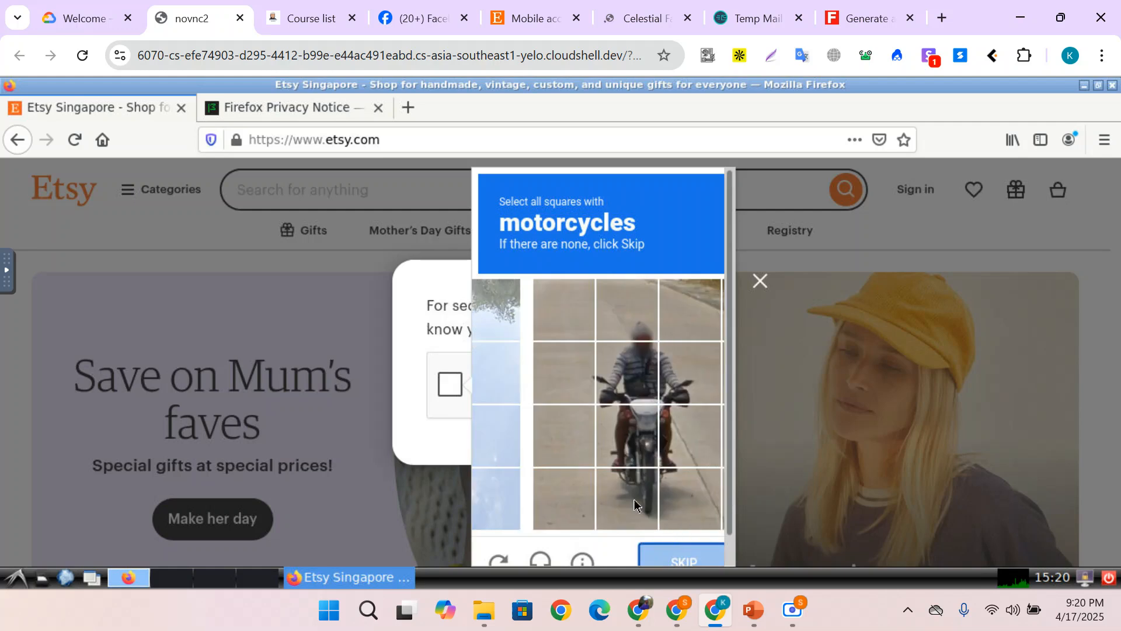
Mark the five motorcycle squares and submit the selection.
click(590, 363)
click(628, 377)
click(624, 447)
click(571, 455)
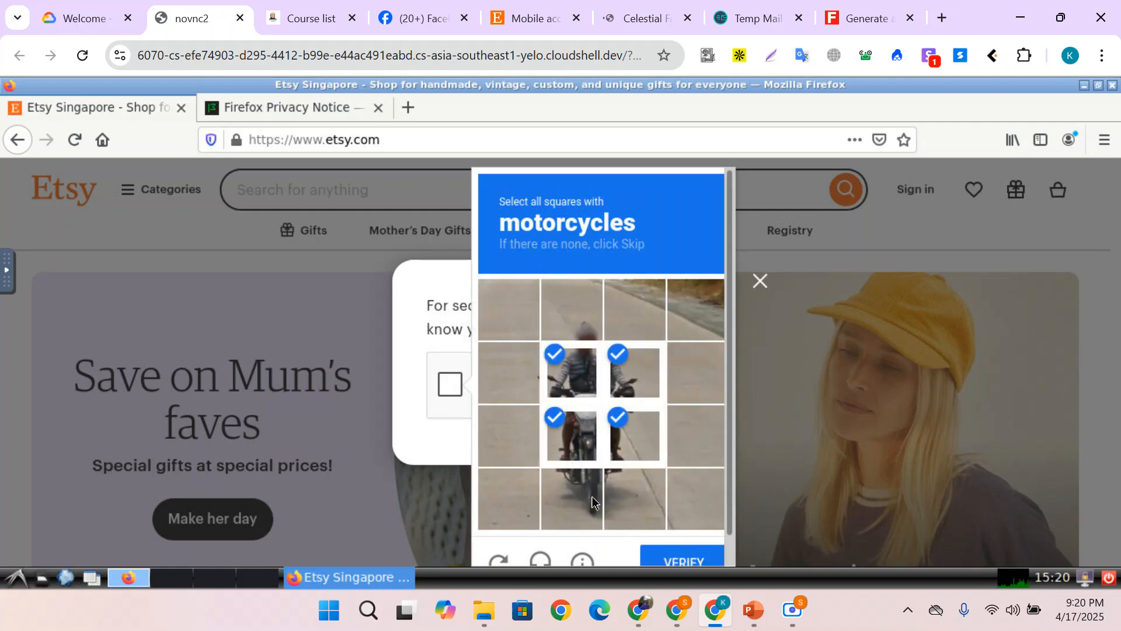
click(578, 502)
click(684, 558)
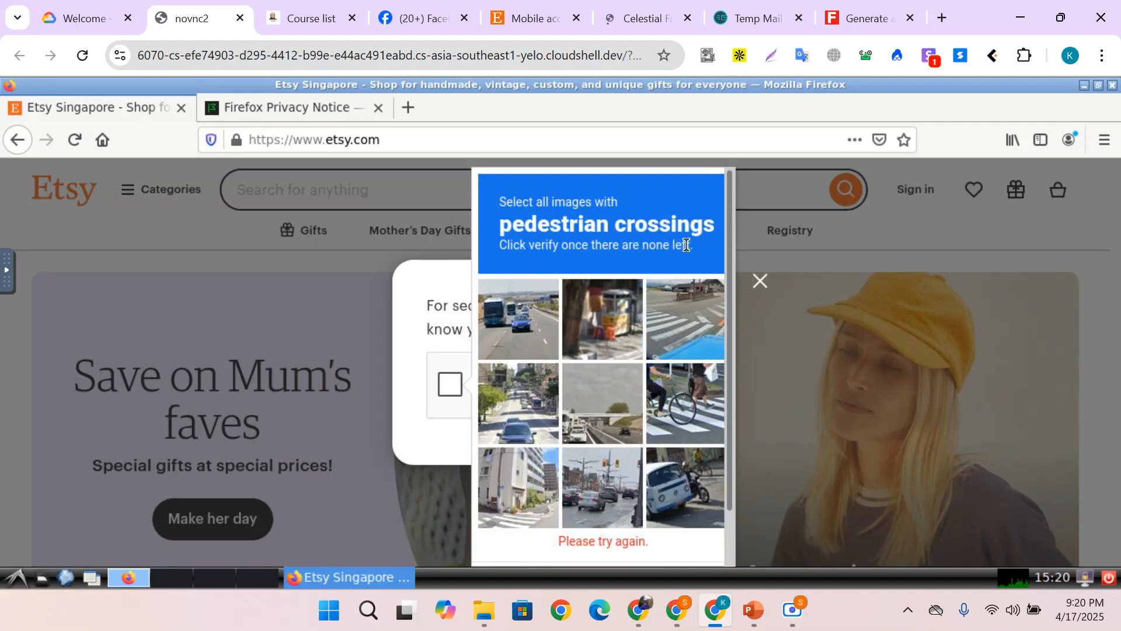
Pick every pedestrian crossing image, including replacement tiles, and submit the final challenge.
click(661, 320)
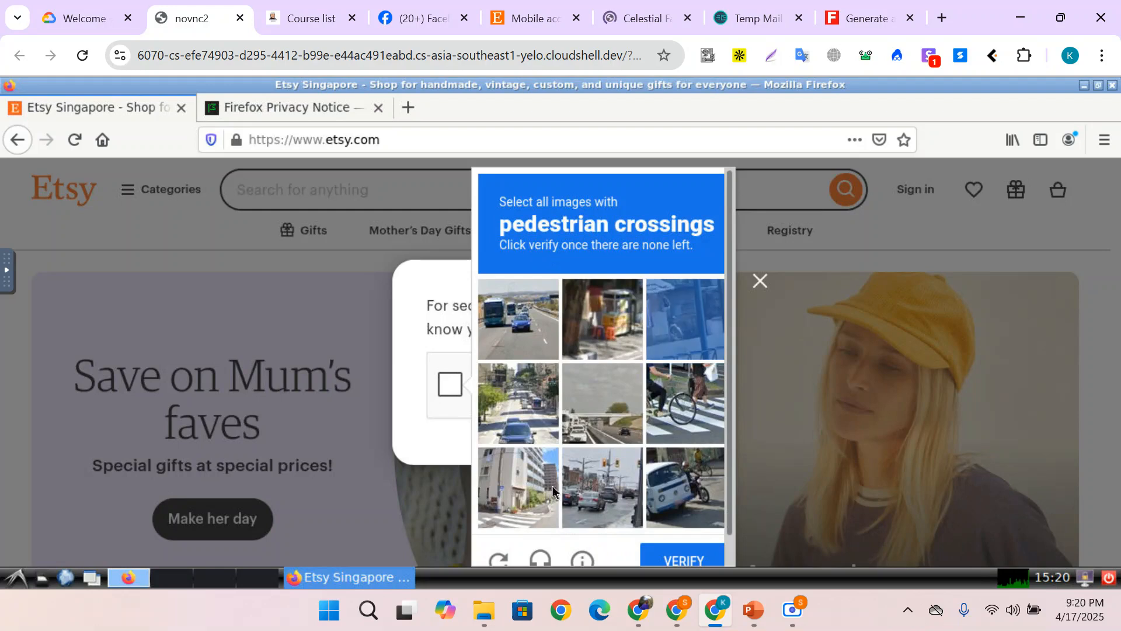
click(694, 426)
click(539, 498)
click(524, 406)
click(535, 511)
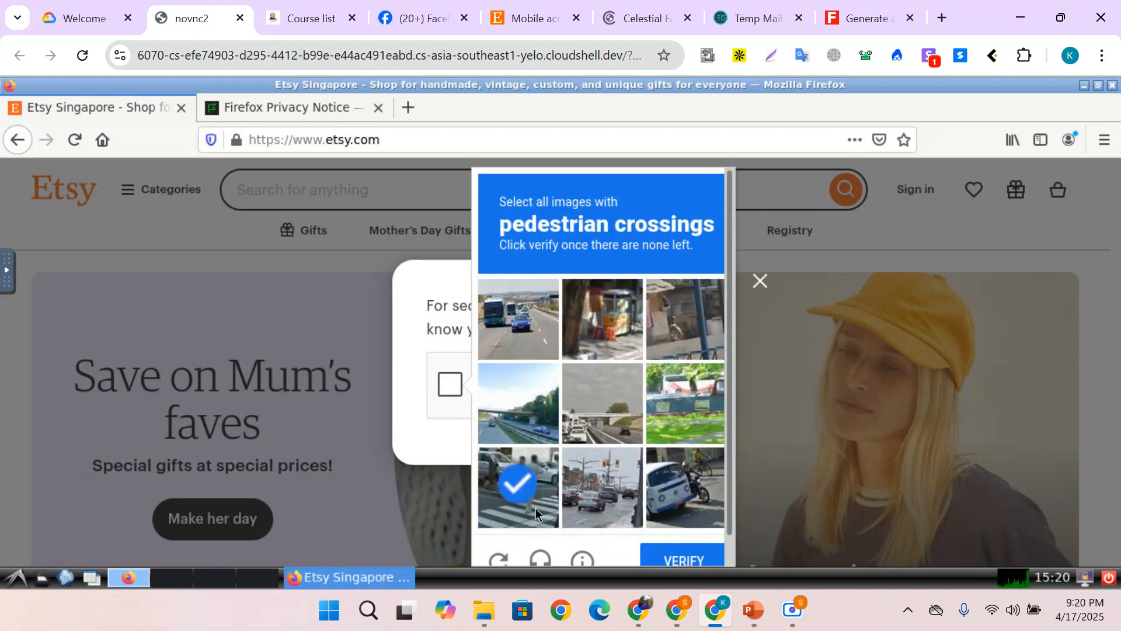
click(541, 510)
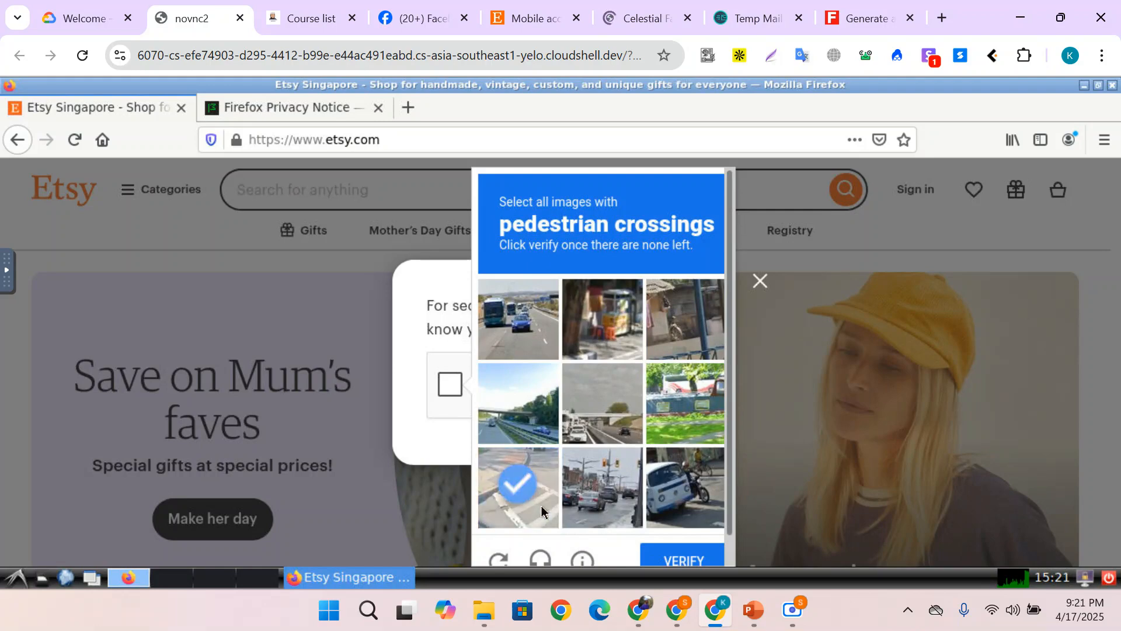
click(700, 558)
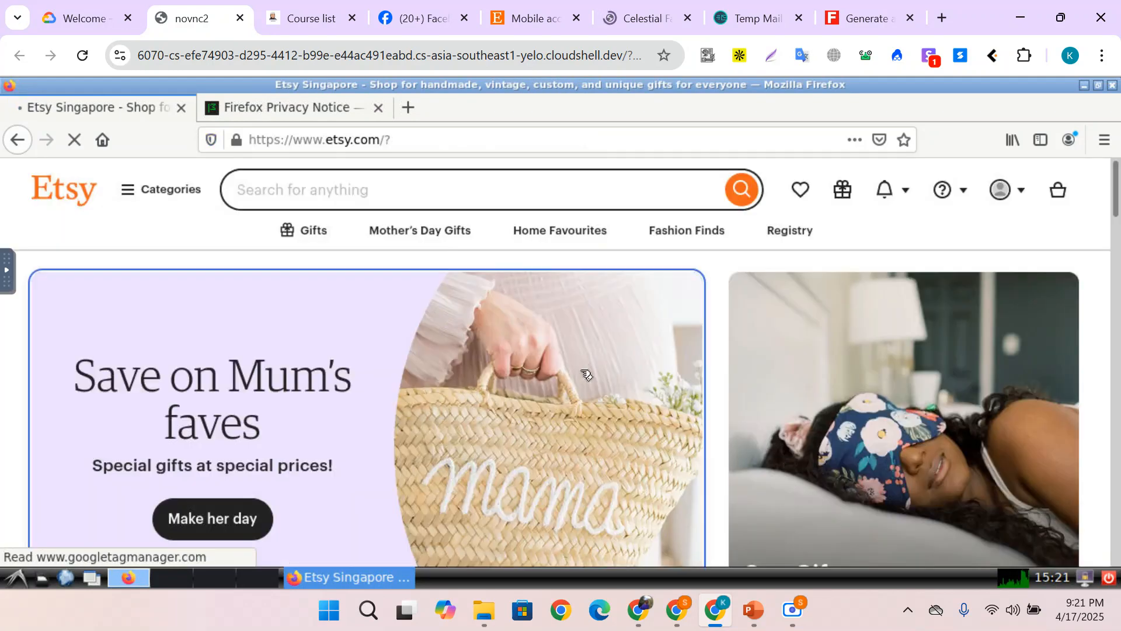
Open the Mother's Day gifts page on remote Etsy, then return to the phone case listing.
click(587, 374)
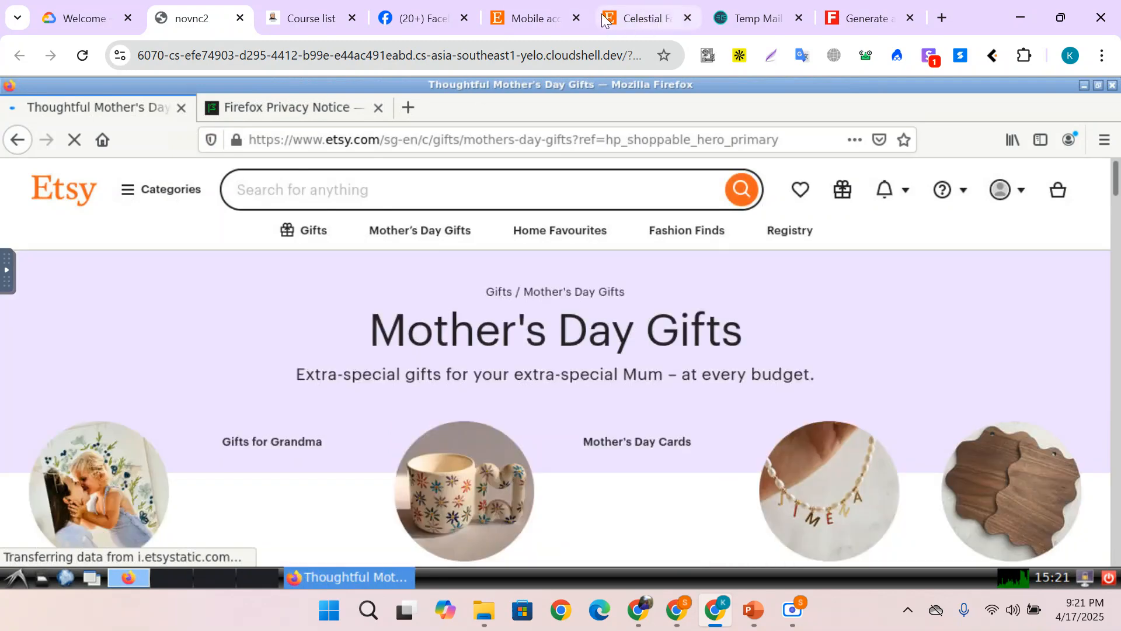
click(641, 18)
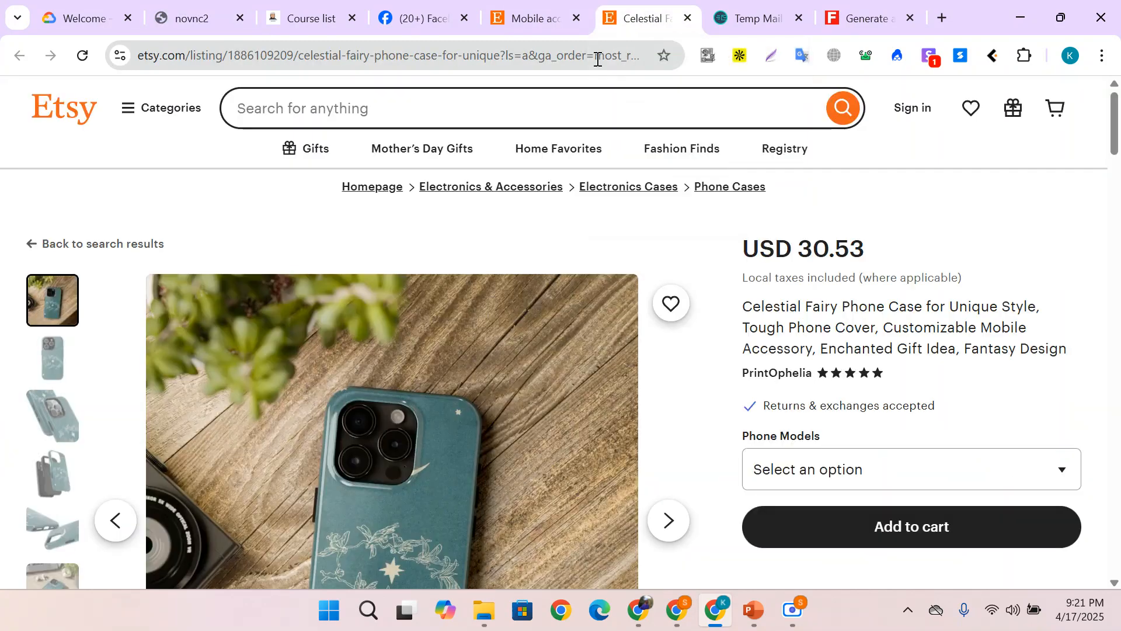
click(193, 17)
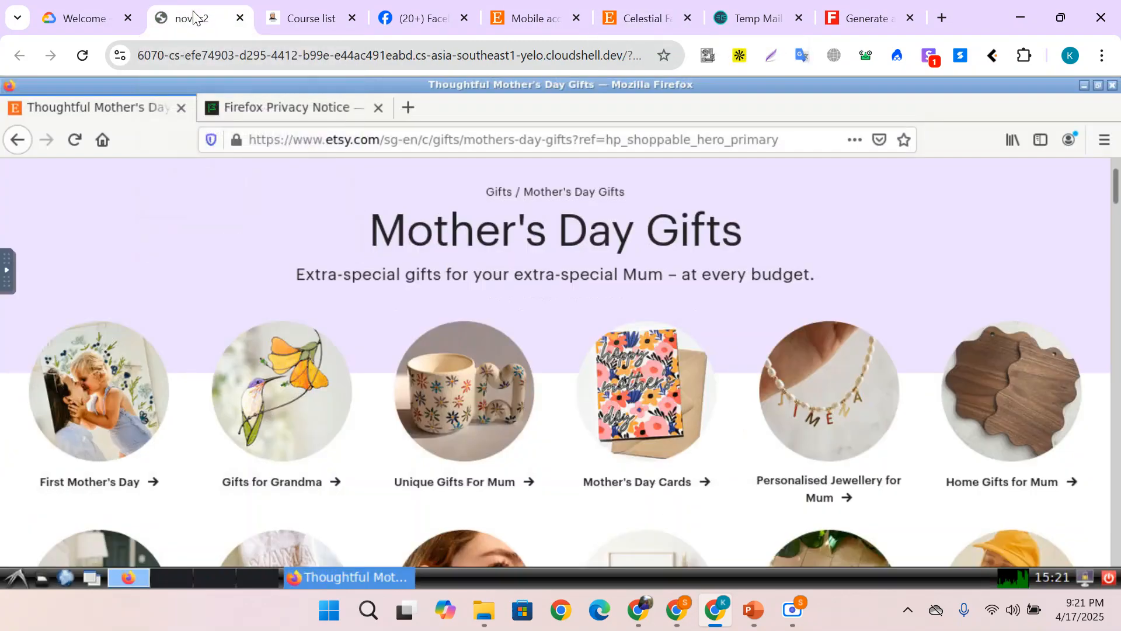
click(644, 20)
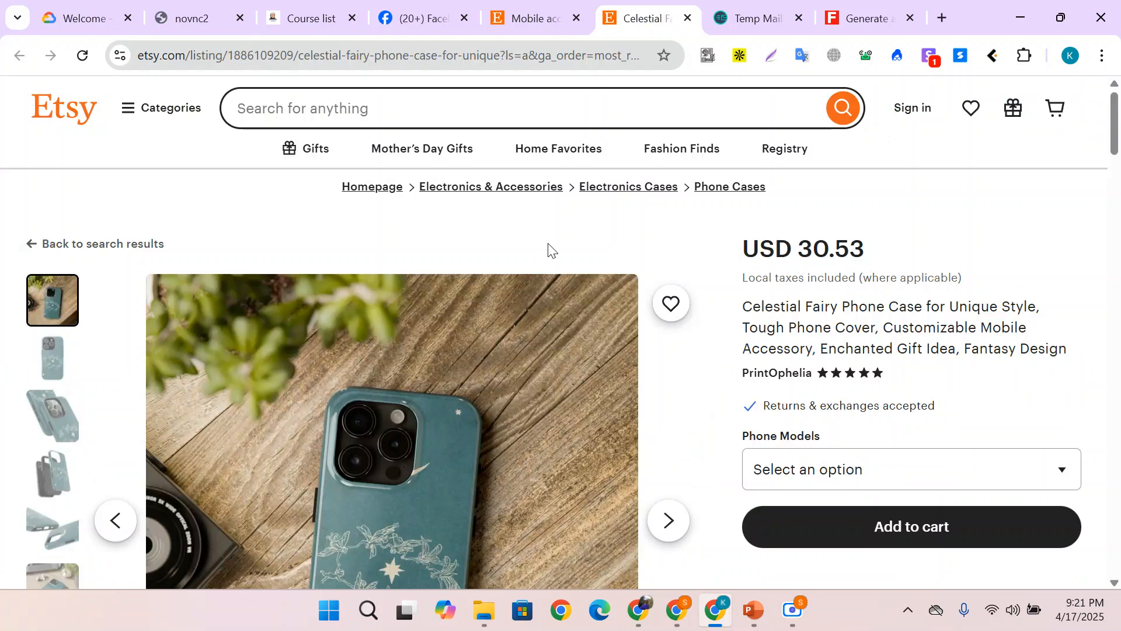
Scroll through the Celestial Fairy Phone Case listing's price details and buyer reviews.
scroll(561, 306, down, 2)
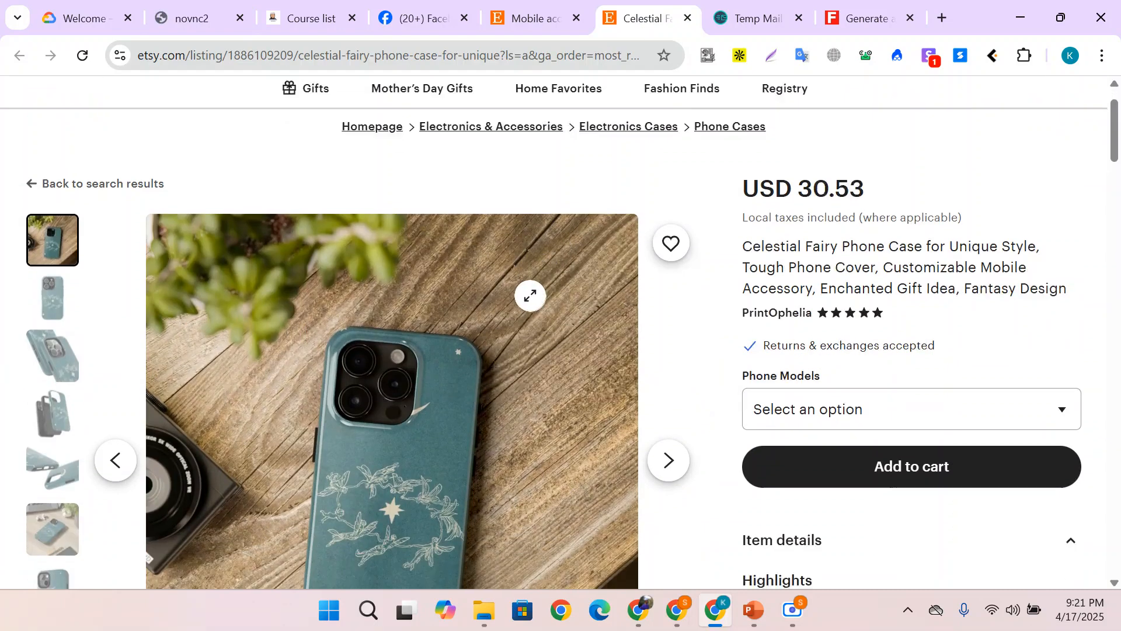
scroll(424, 282, down, 3)
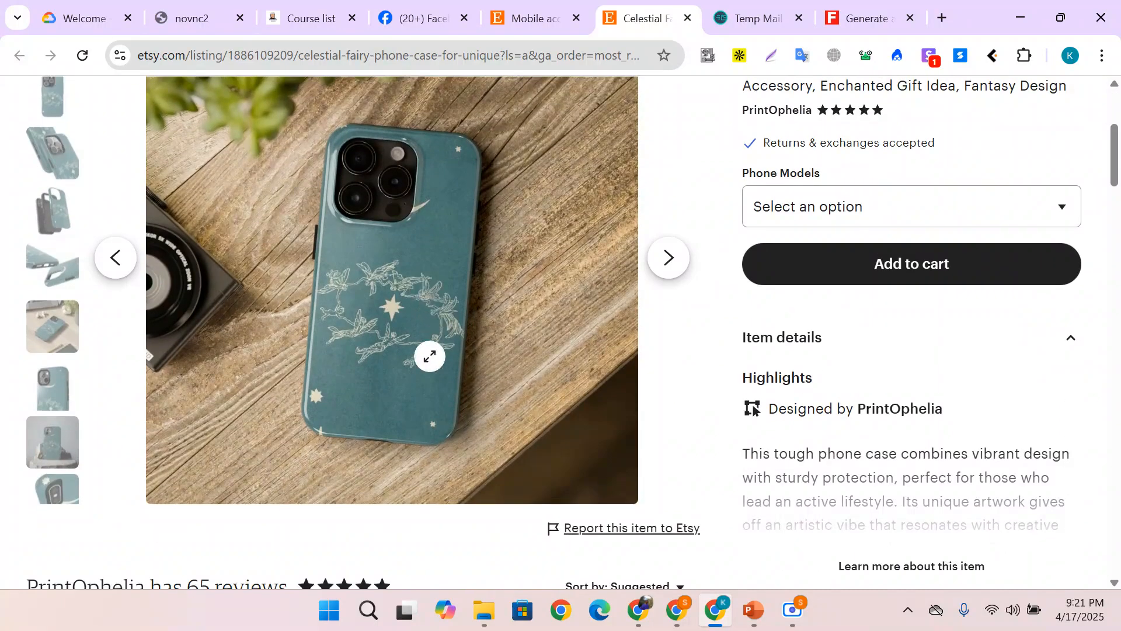
scroll(448, 370, up, 3)
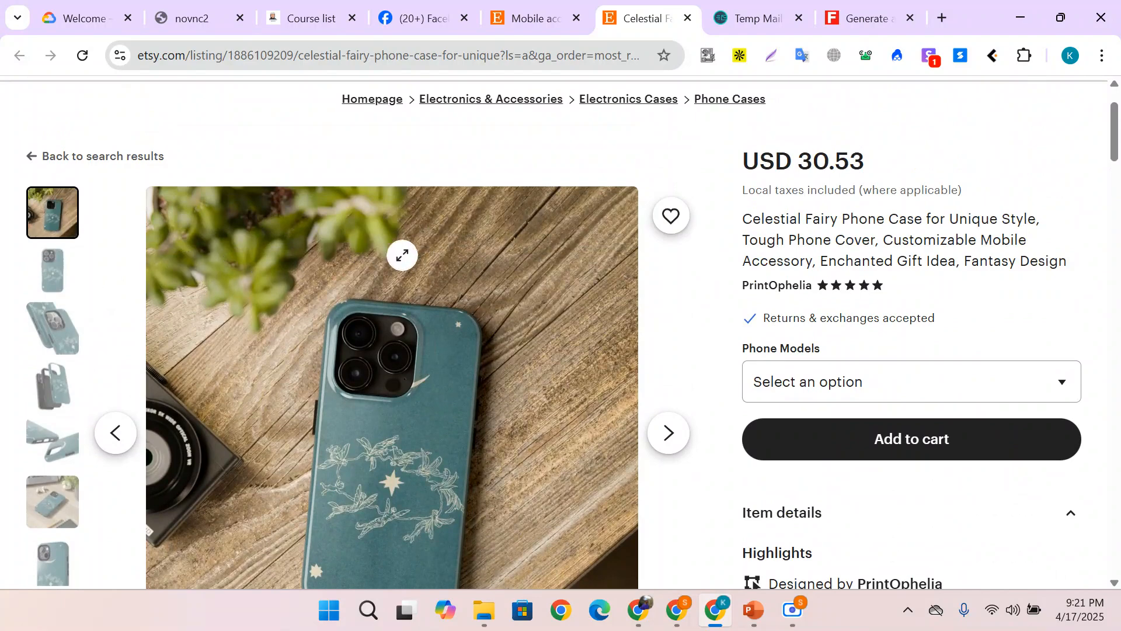
scroll(455, 403, down, 3)
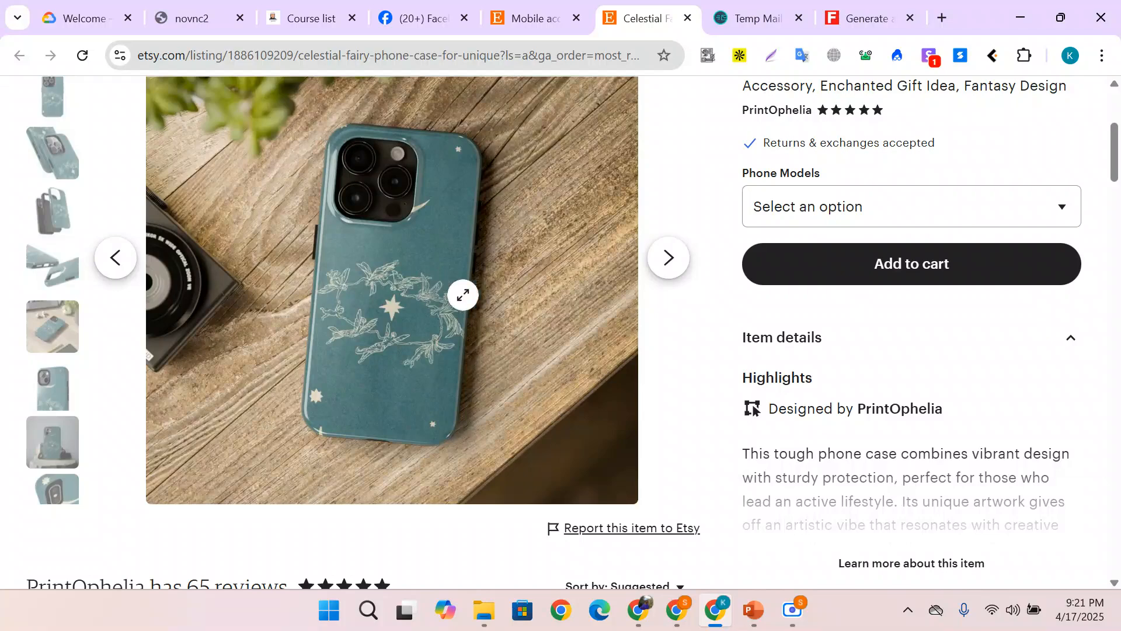
scroll(438, 280, up, 5)
drag(745, 252, 871, 247)
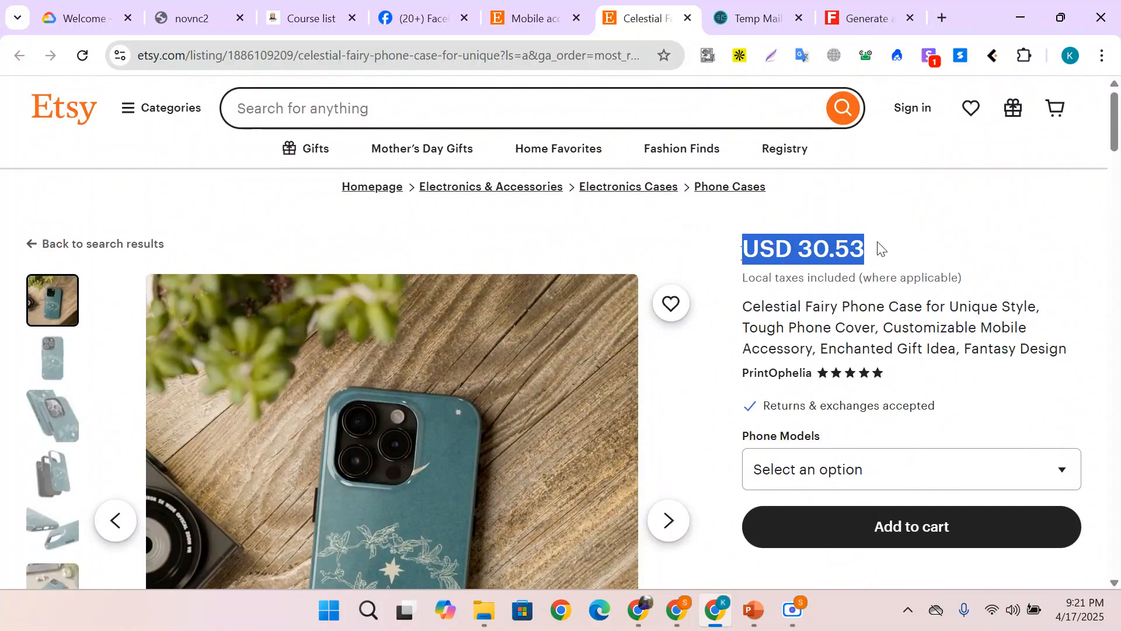
scroll(815, 293, down, 2)
click(747, 219)
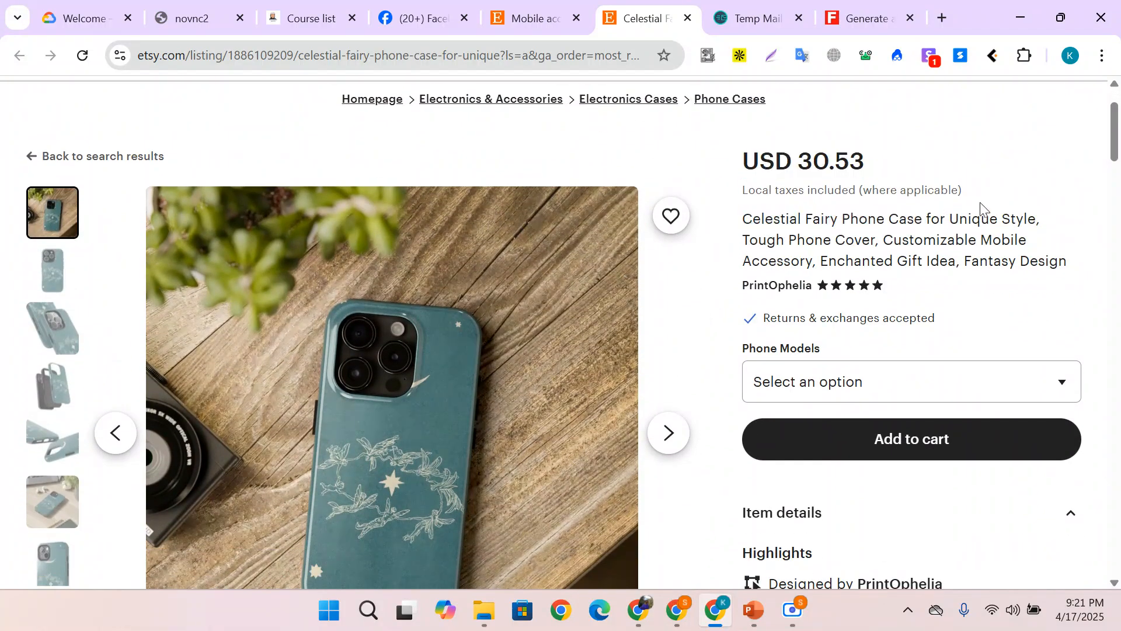
scroll(826, 285, down, 4)
scroll(824, 290, down, 3)
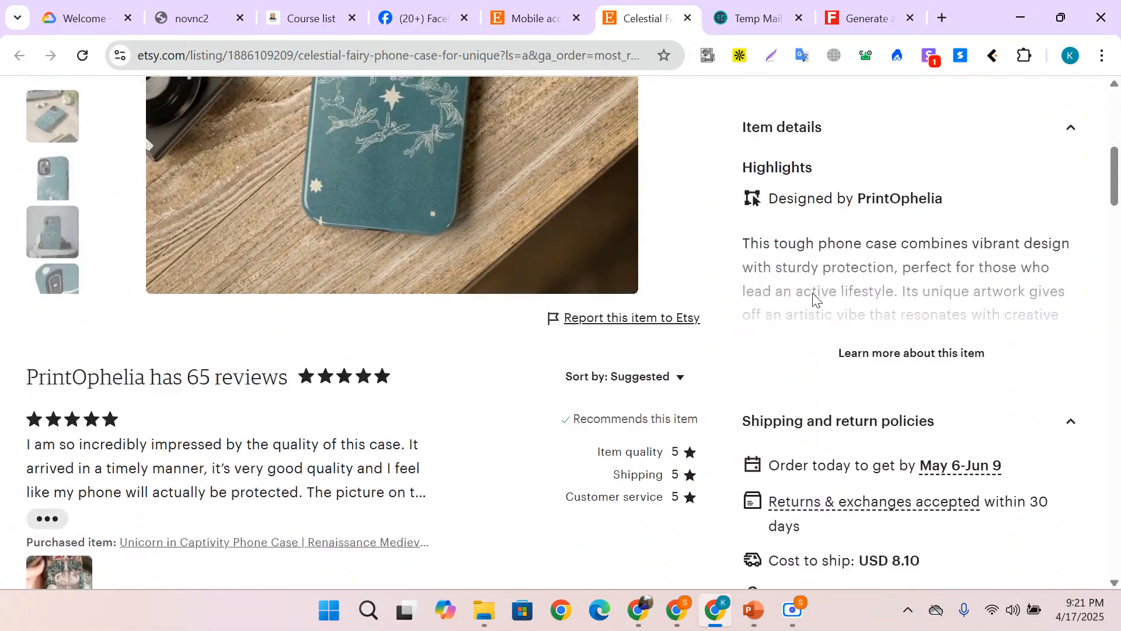
scroll(117, 380, down, 6)
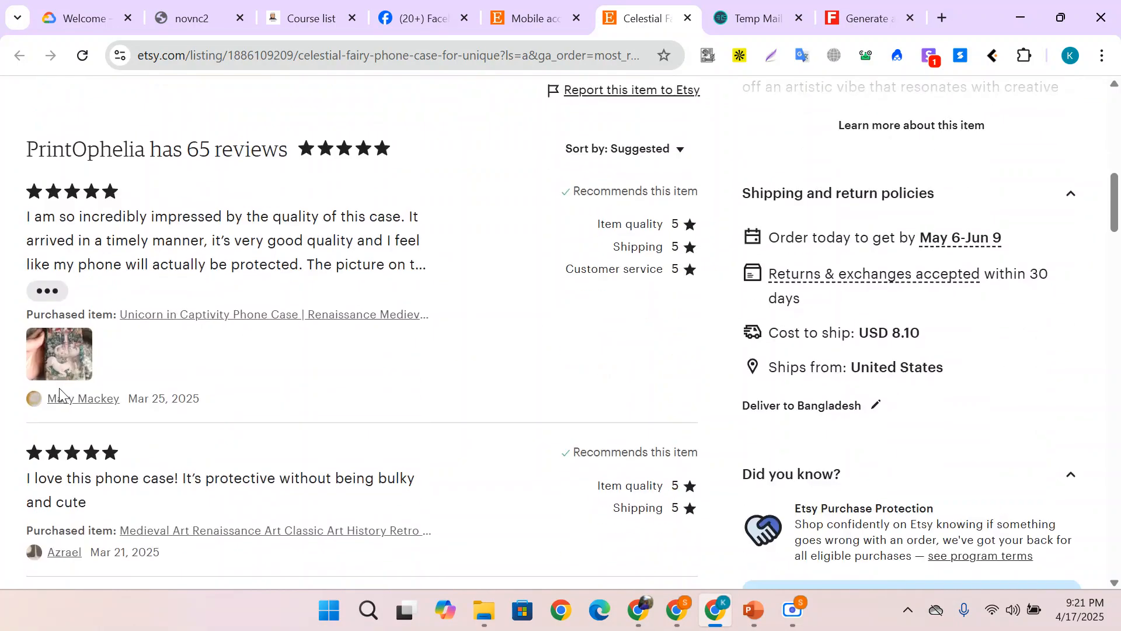
scroll(350, 380, up, 4)
scroll(494, 364, up, 10)
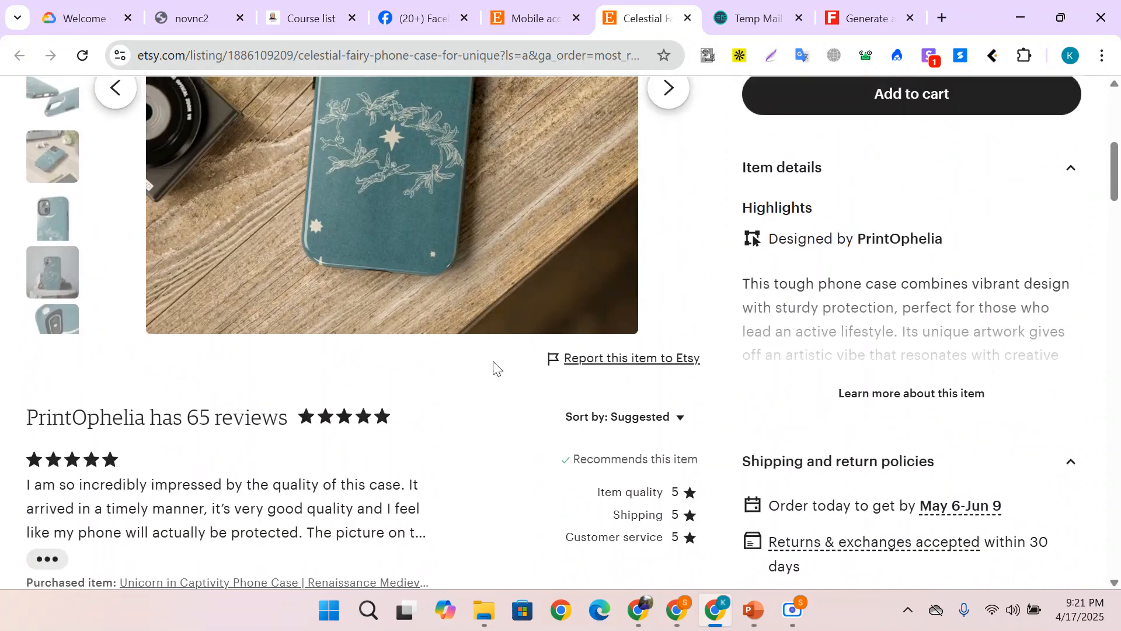
Browse the phone case's photo gallery, including the camera close-up and desk shots.
click(58, 279)
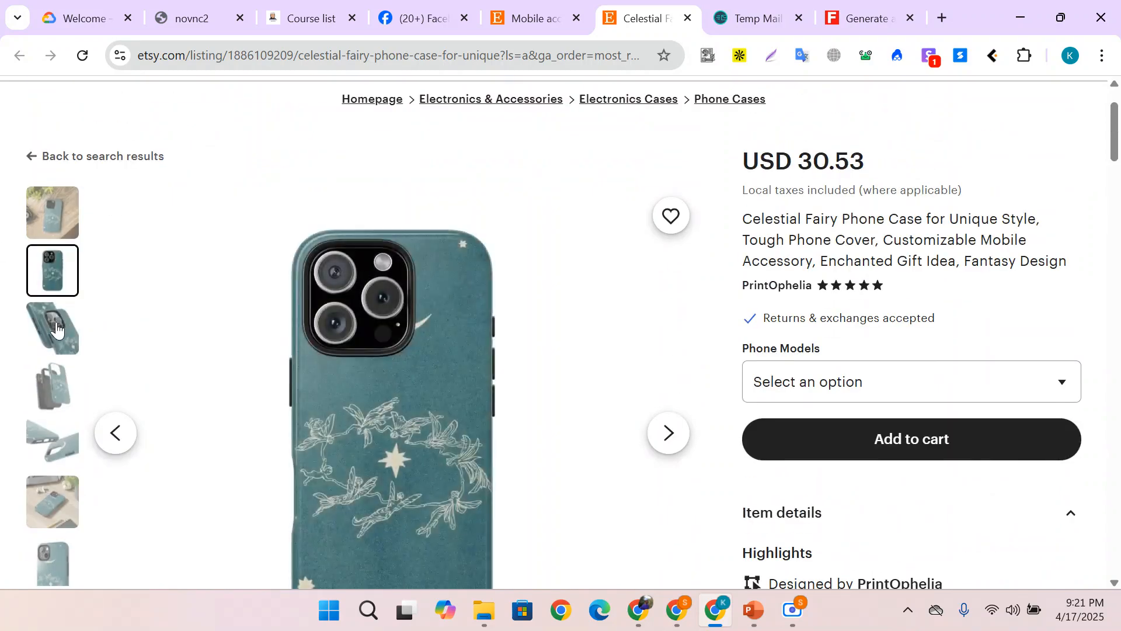
click(53, 328)
click(50, 387)
click(50, 433)
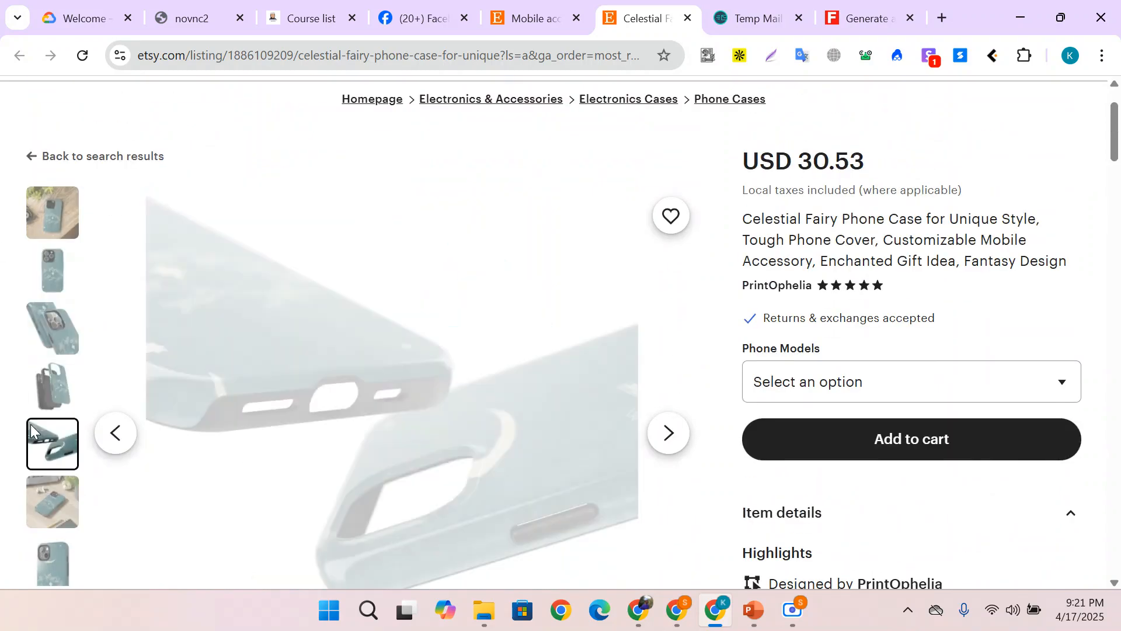
scroll(749, 348, down, 3)
scroll(375, 401, down, 4)
click(52, 222)
scroll(406, 191, up, 4)
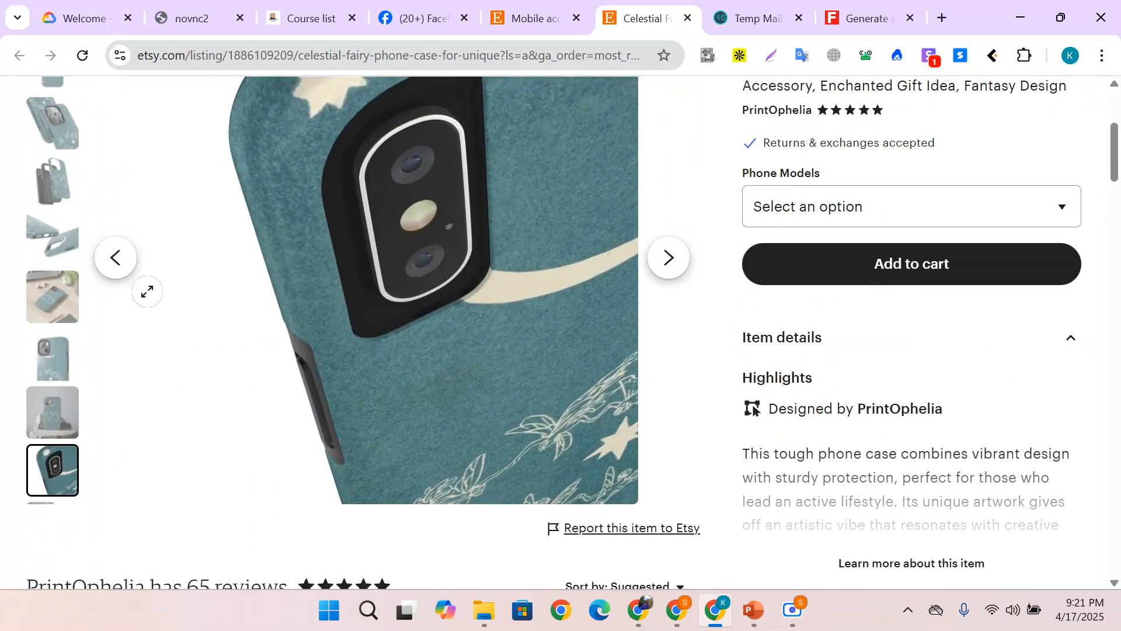
click(68, 308)
click(52, 358)
Scroll back to the top of the USD 30.53 listing and try Add to cart.
scroll(338, 317, down, 3)
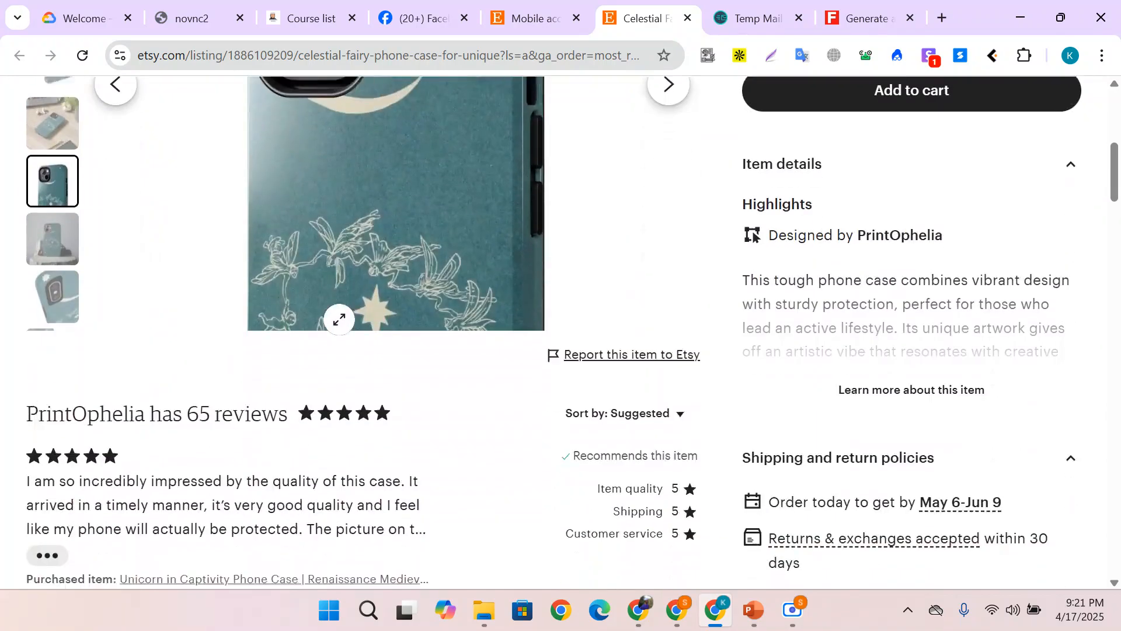
scroll(370, 232, up, 4)
scroll(19, 266, down, 4)
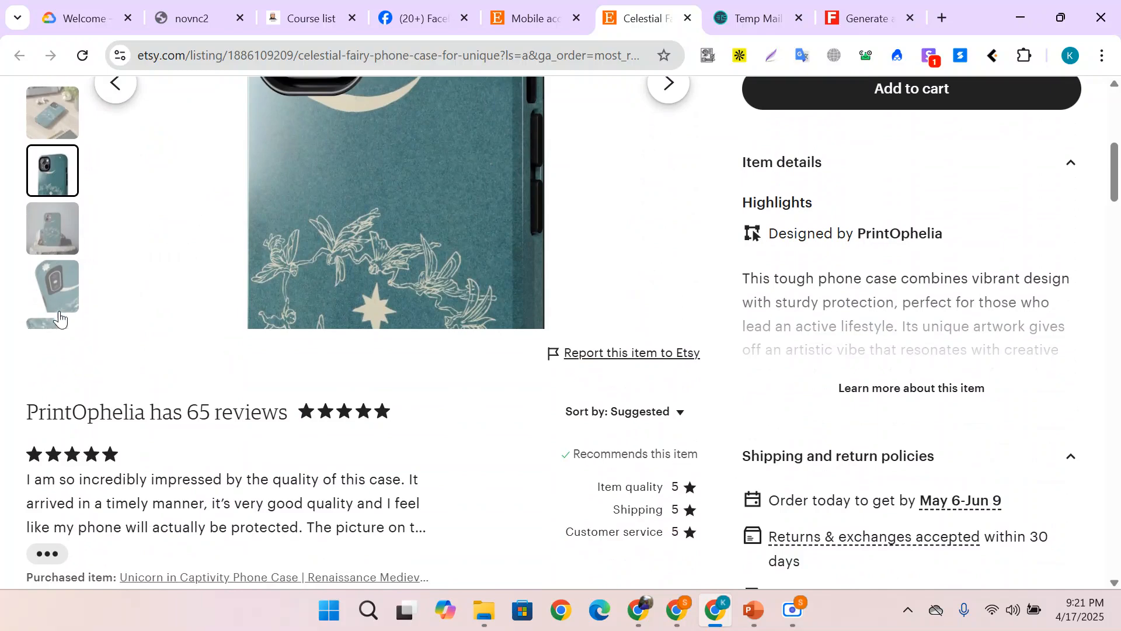
scroll(438, 340, up, 4)
scroll(843, 346, up, 2)
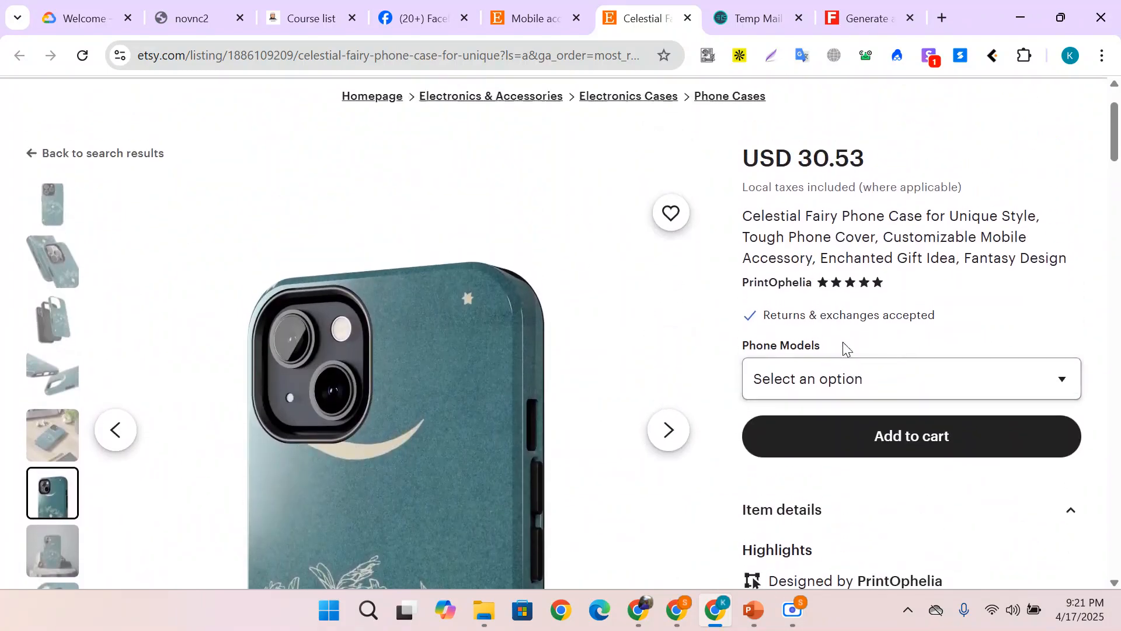
click(912, 444)
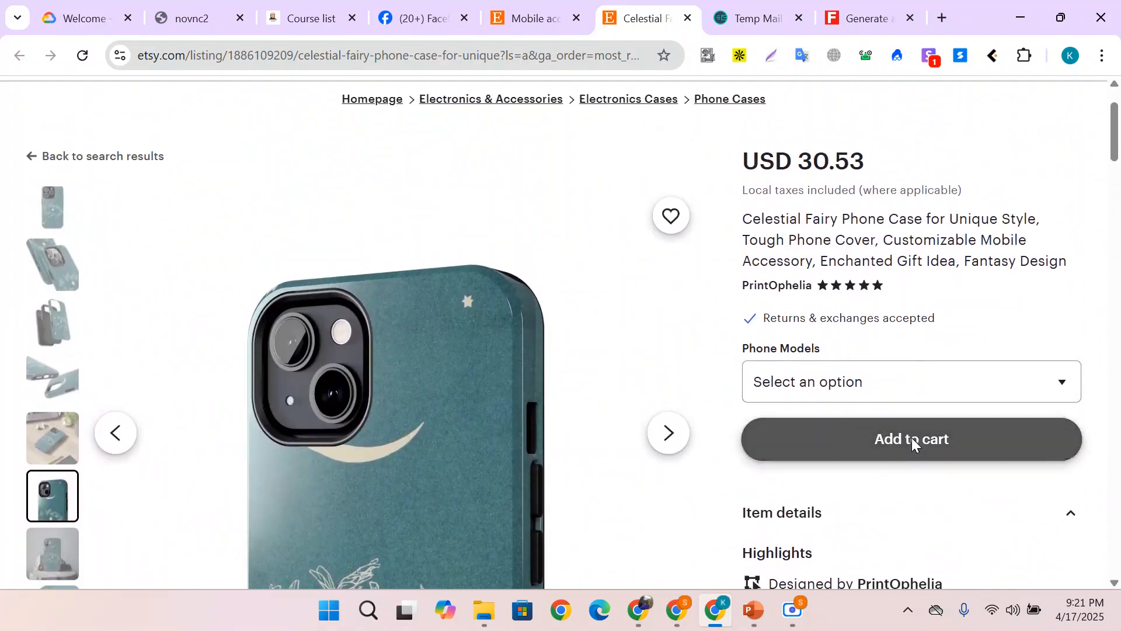
Choose iPhone 16 as the phone model, add the case to the cart and dismiss the popup.
click(864, 343)
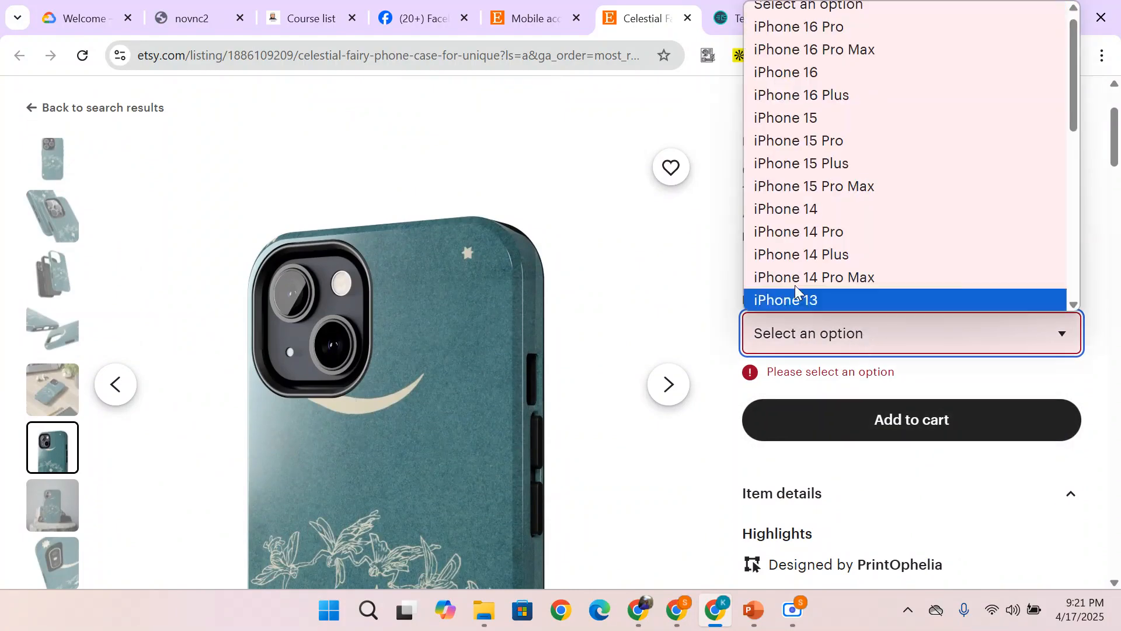
click(818, 80)
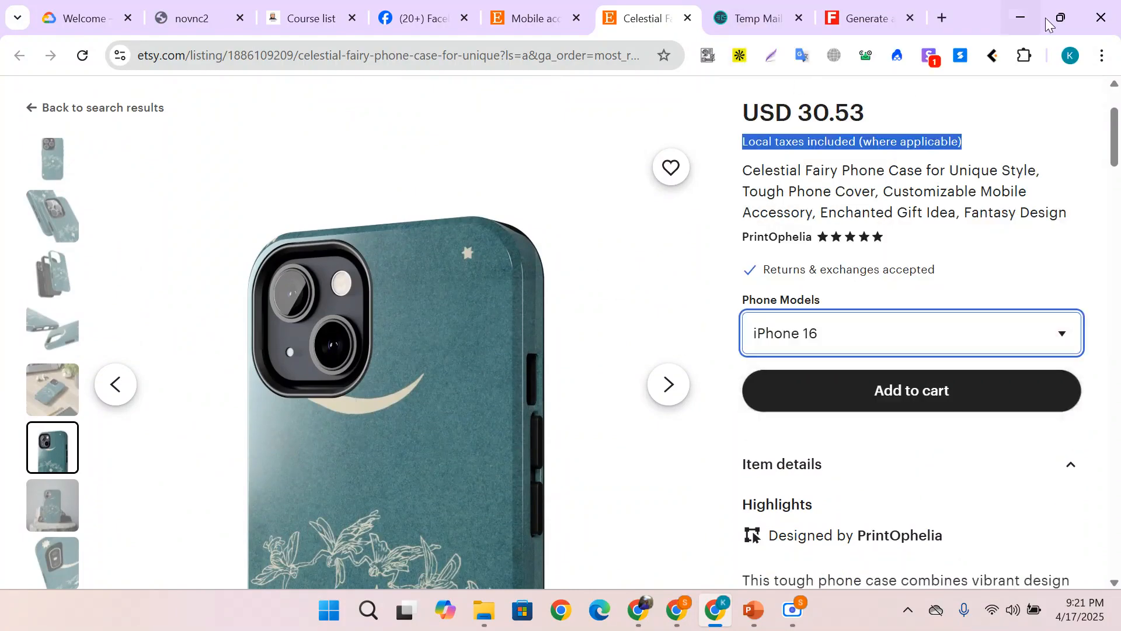
click(927, 395)
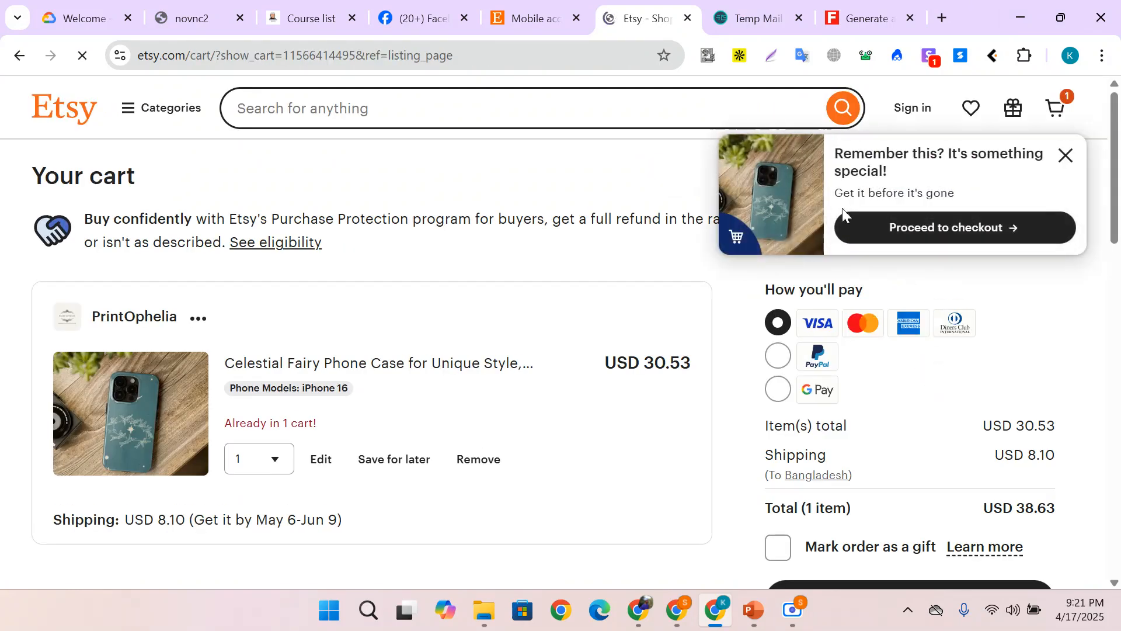
click(1066, 154)
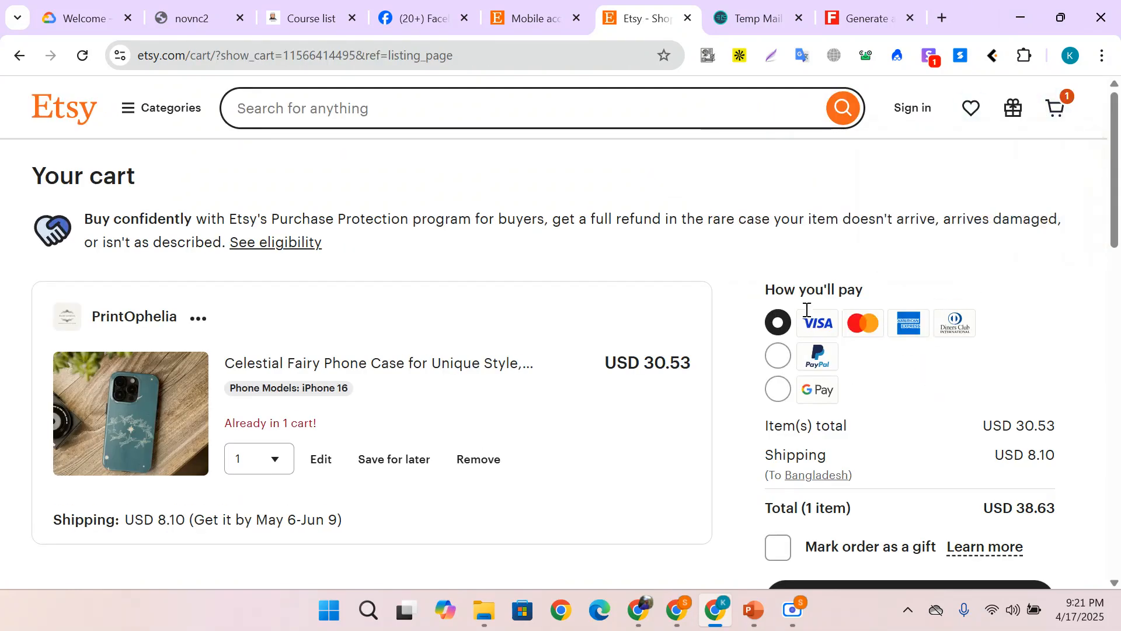
scroll(674, 347, down, 3)
scroll(674, 347, down, 1)
scroll(993, 280, up, 5)
scroll(987, 368, down, 4)
scroll(934, 374, up, 4)
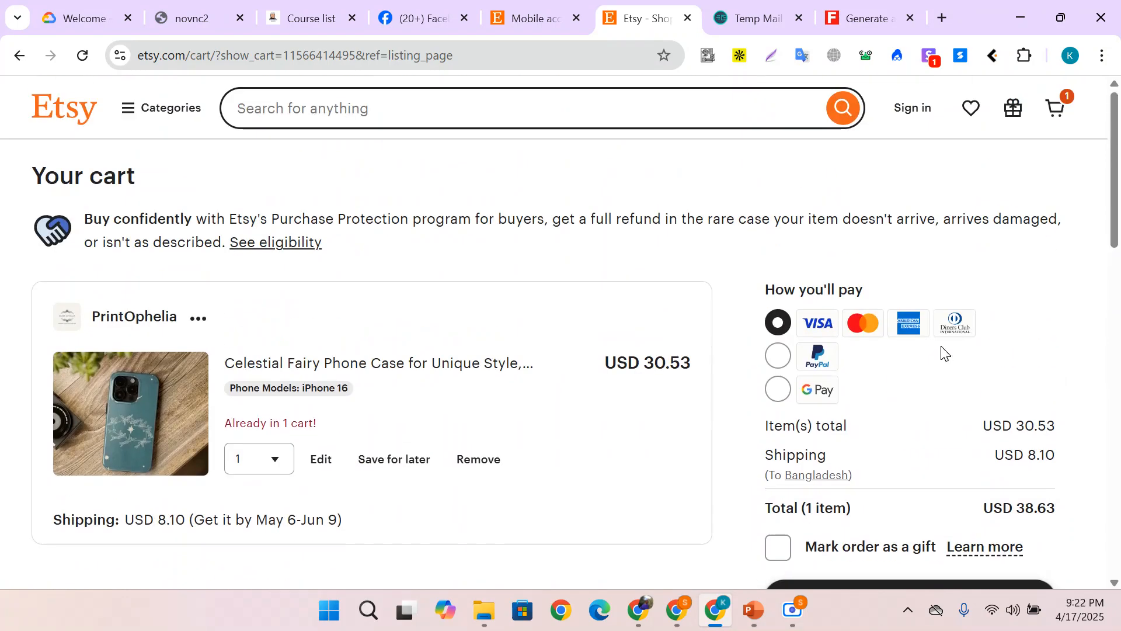
Return to the remote Firefox and look over Etsy's Mother's Day Gifts category page.
click(187, 17)
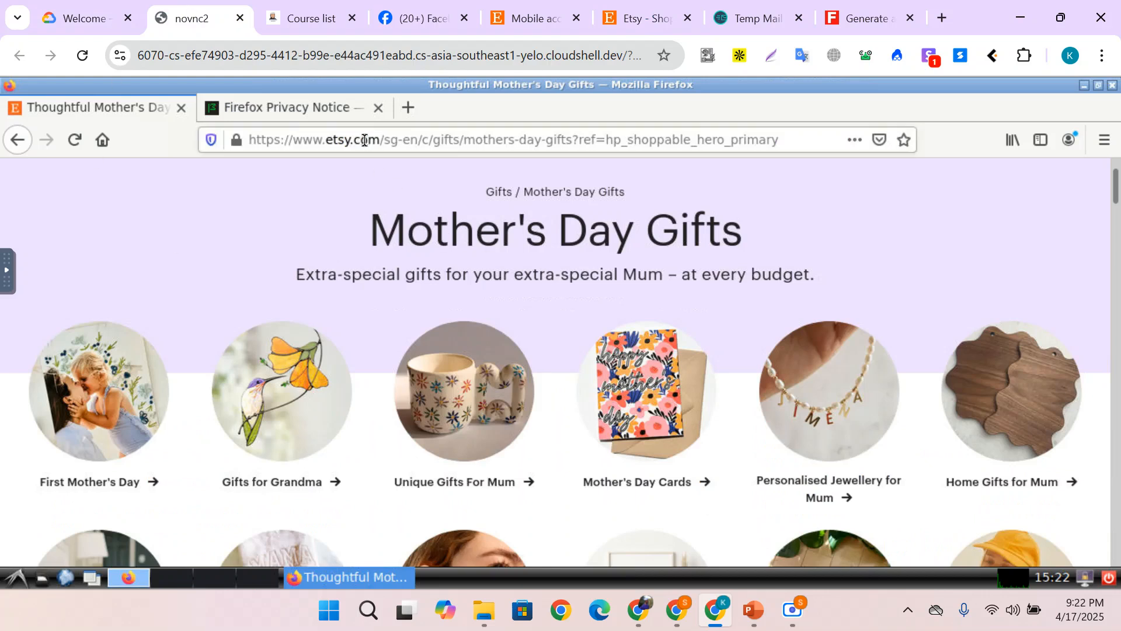
scroll(467, 176, down, 2)
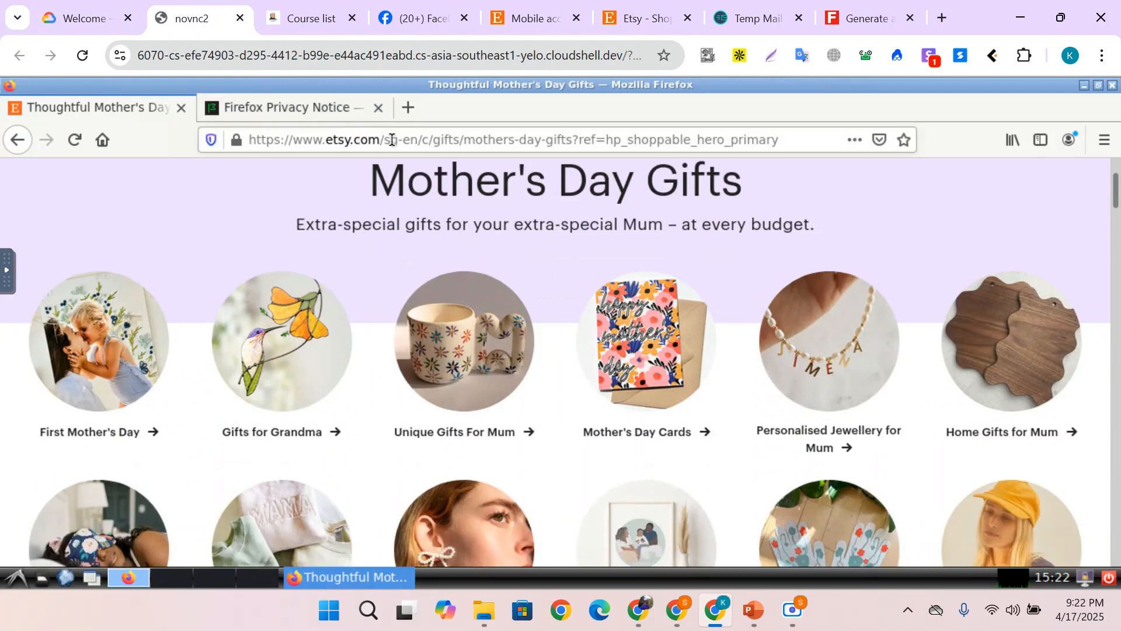
click(441, 139)
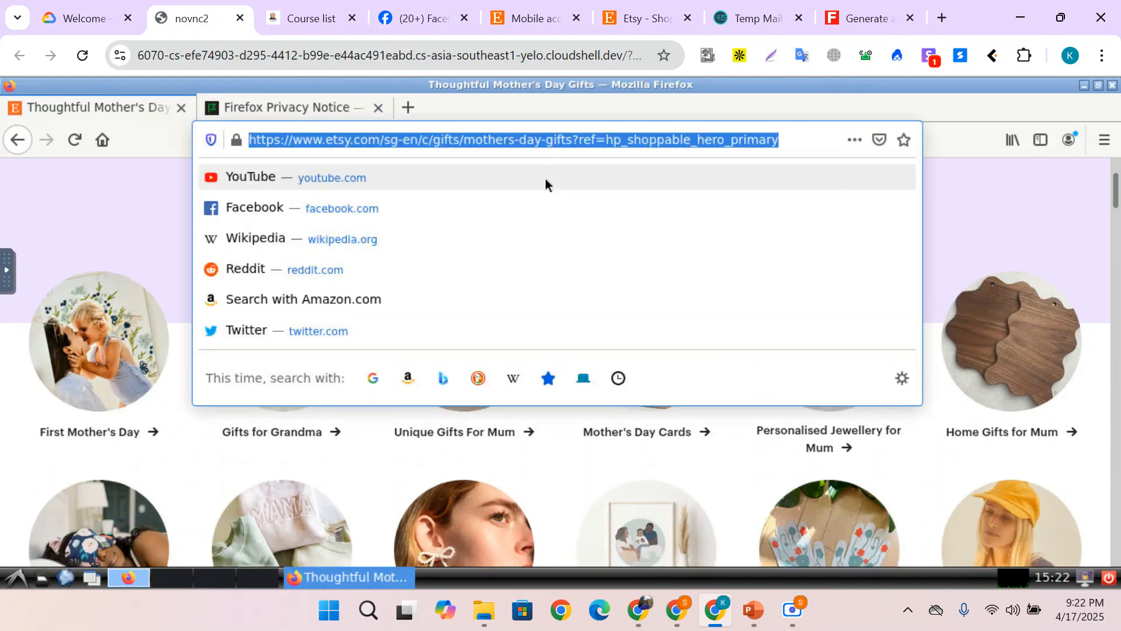
click(176, 203)
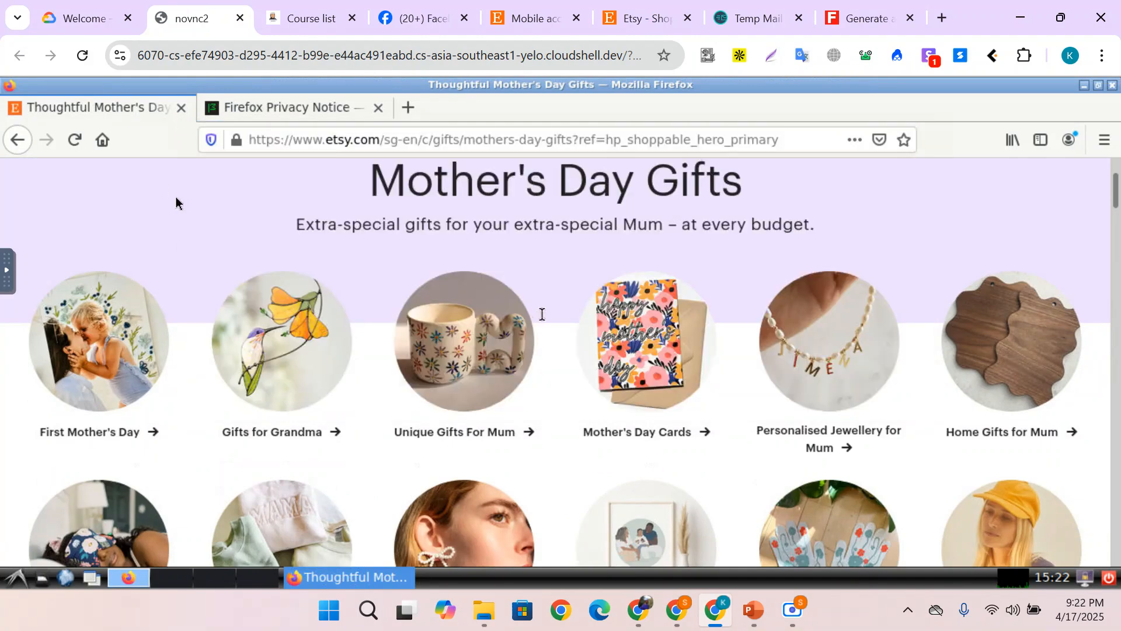
scroll(580, 316, down, 10)
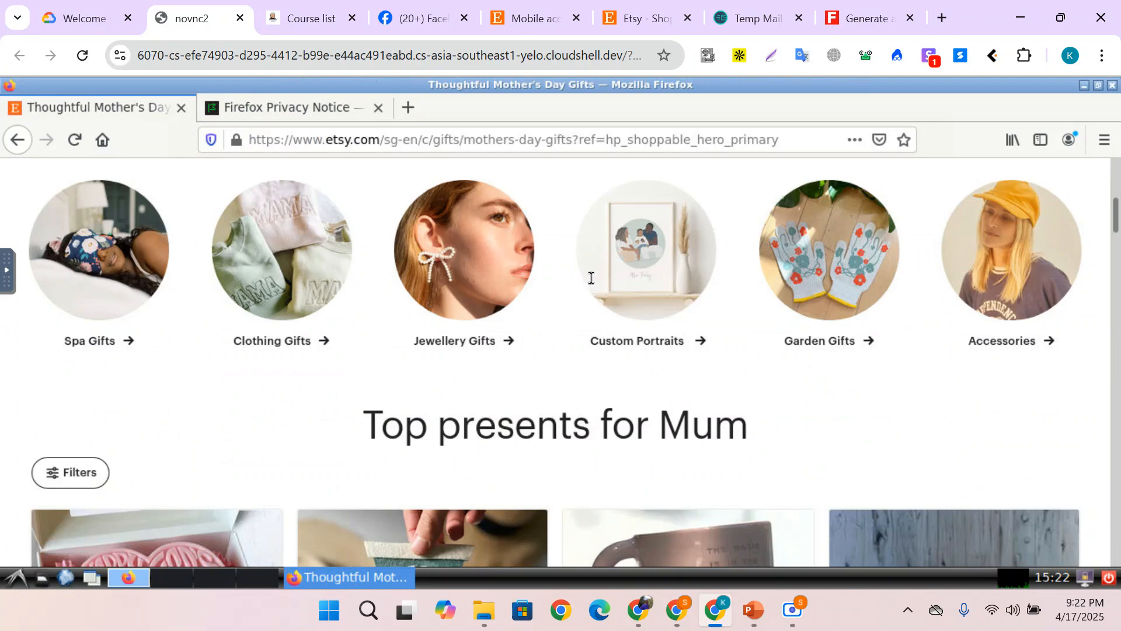
scroll(587, 278, up, 10)
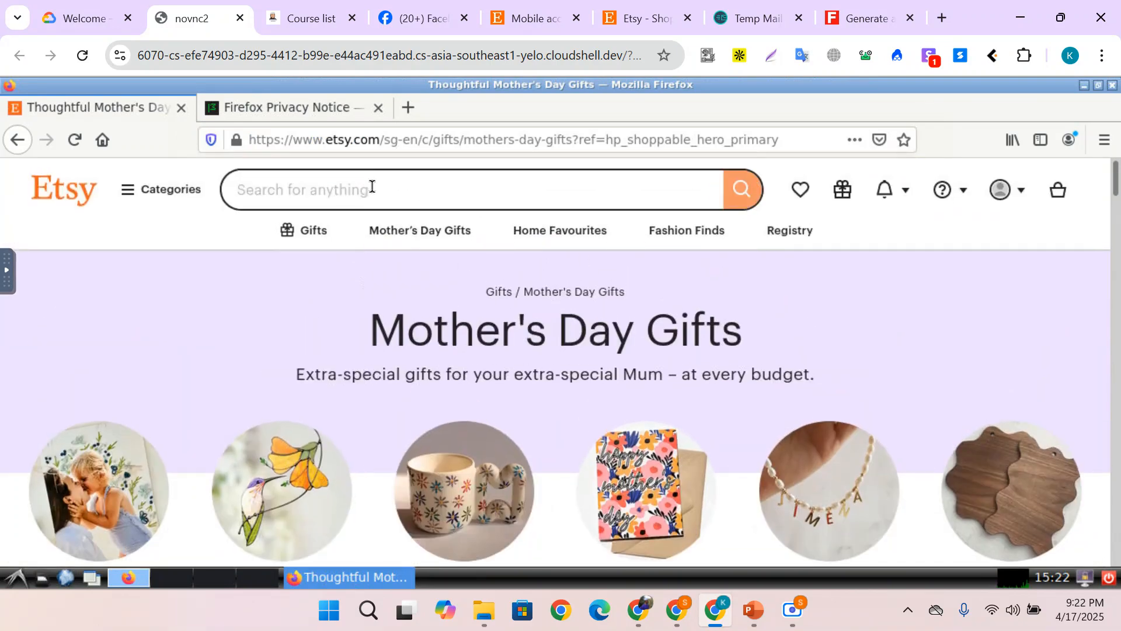
Search remote Etsy for 'mobile accessories' and scroll through the 1,000+ results.
click(367, 187)
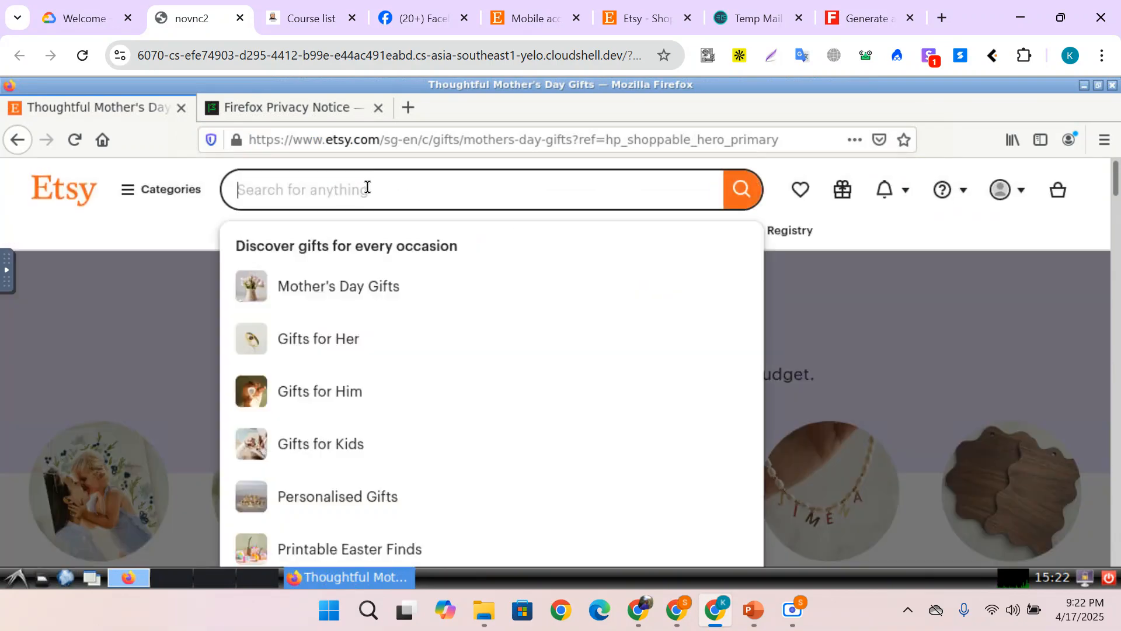
text(mobile accessories)
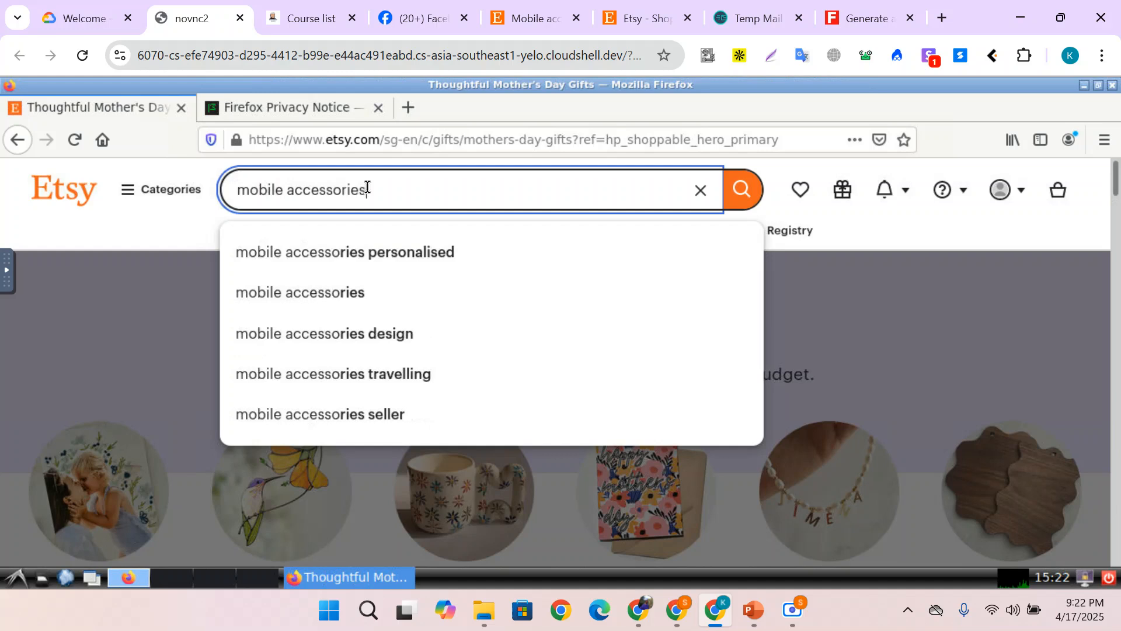
key(Return)
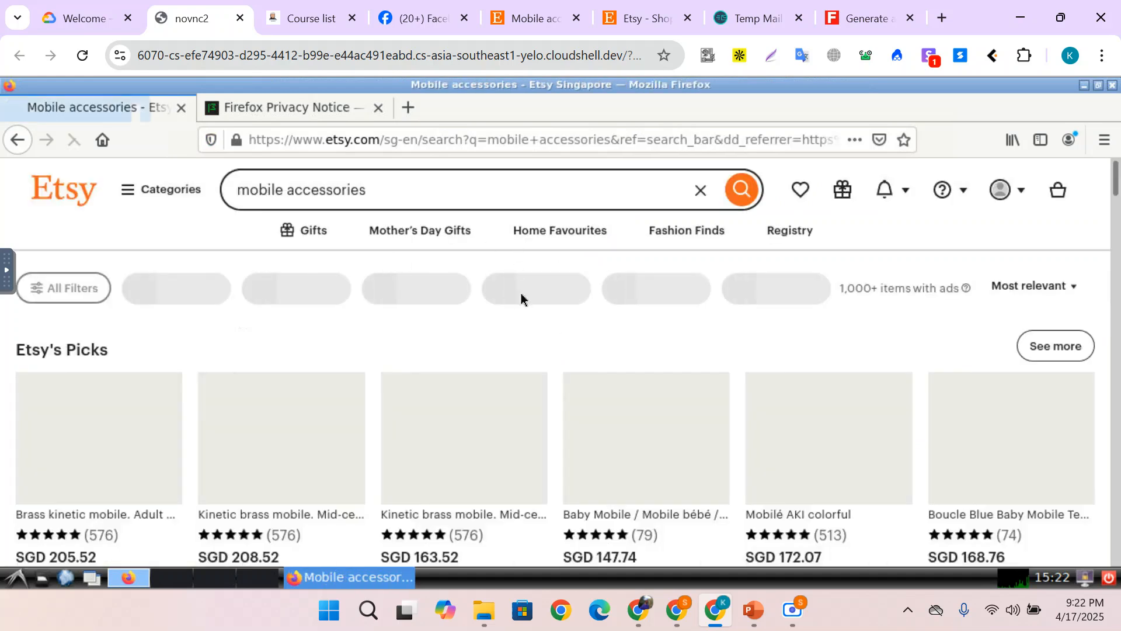
scroll(569, 366, down, 1)
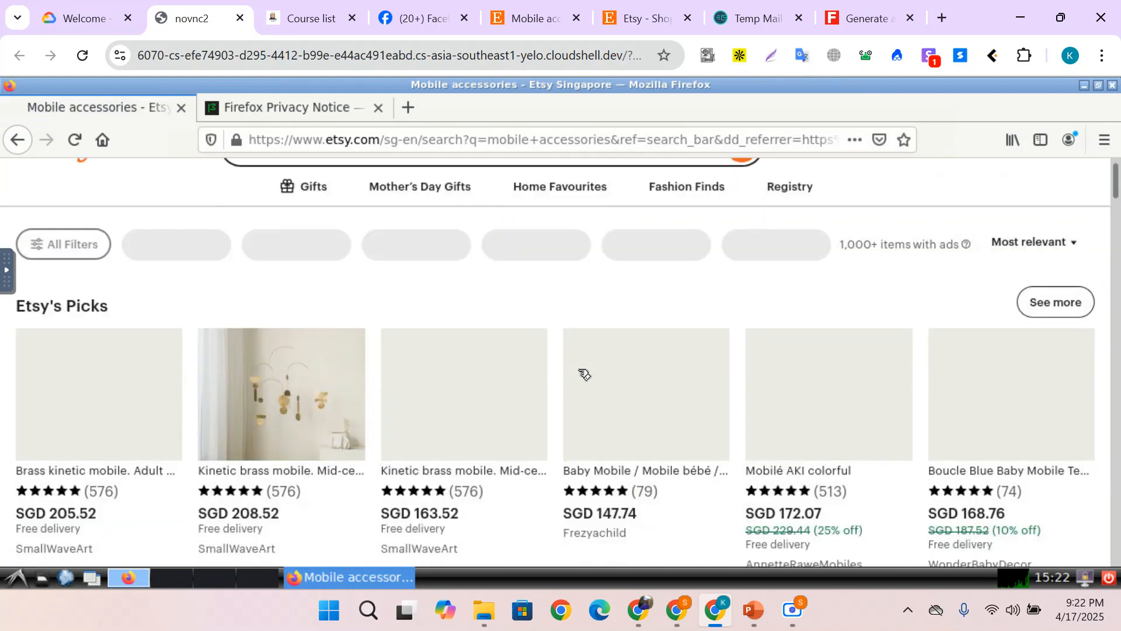
scroll(573, 363, down, 3)
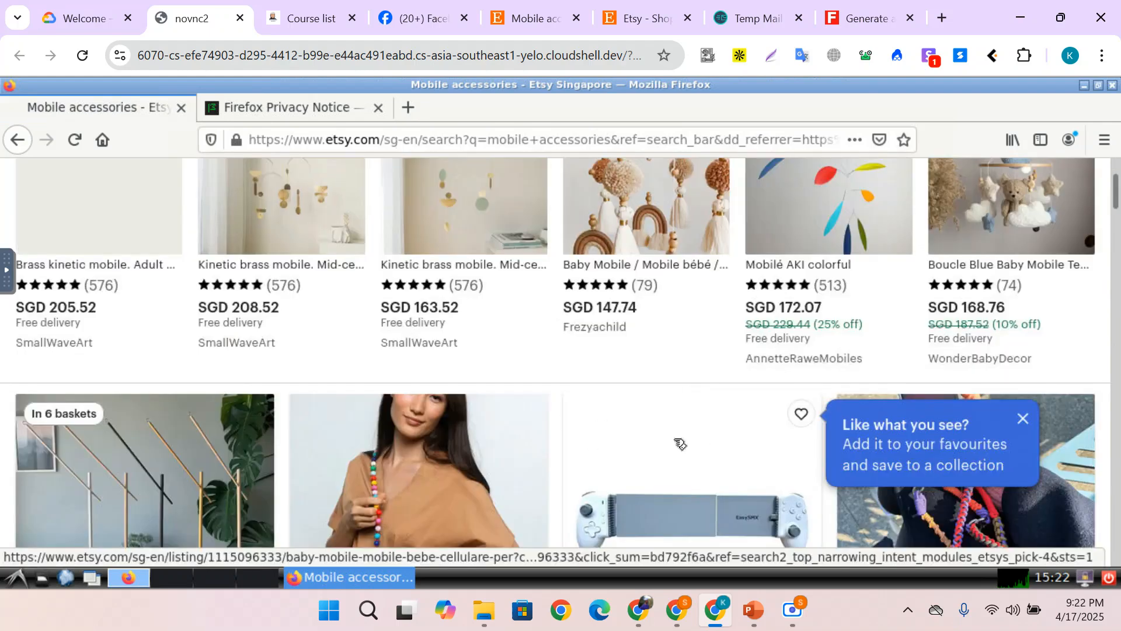
scroll(667, 455, down, 4)
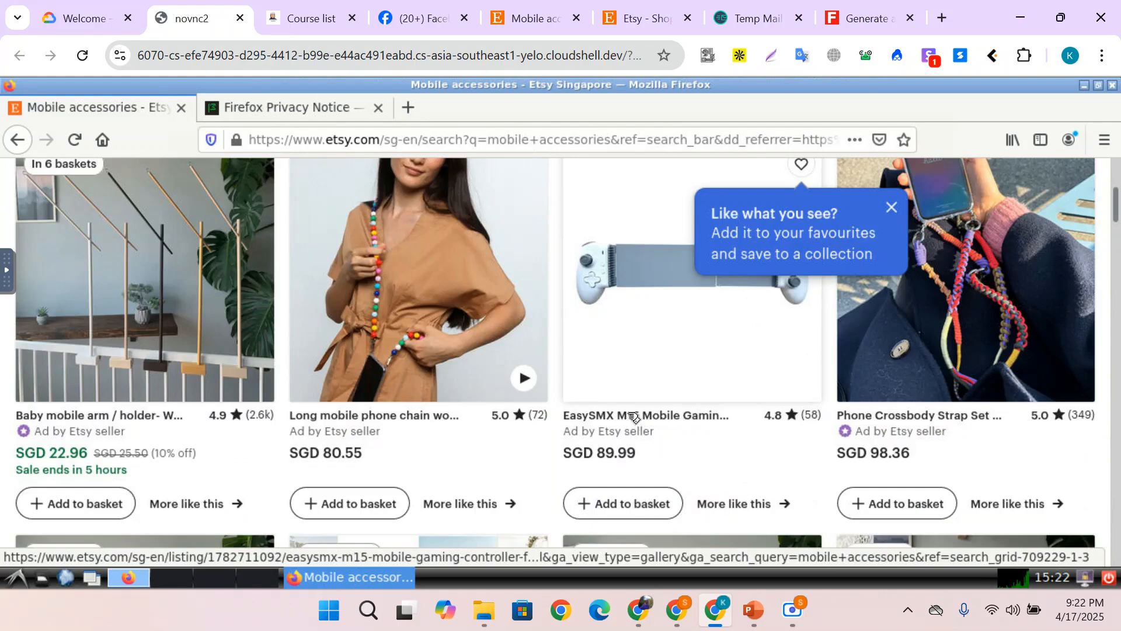
scroll(634, 417, down, 2)
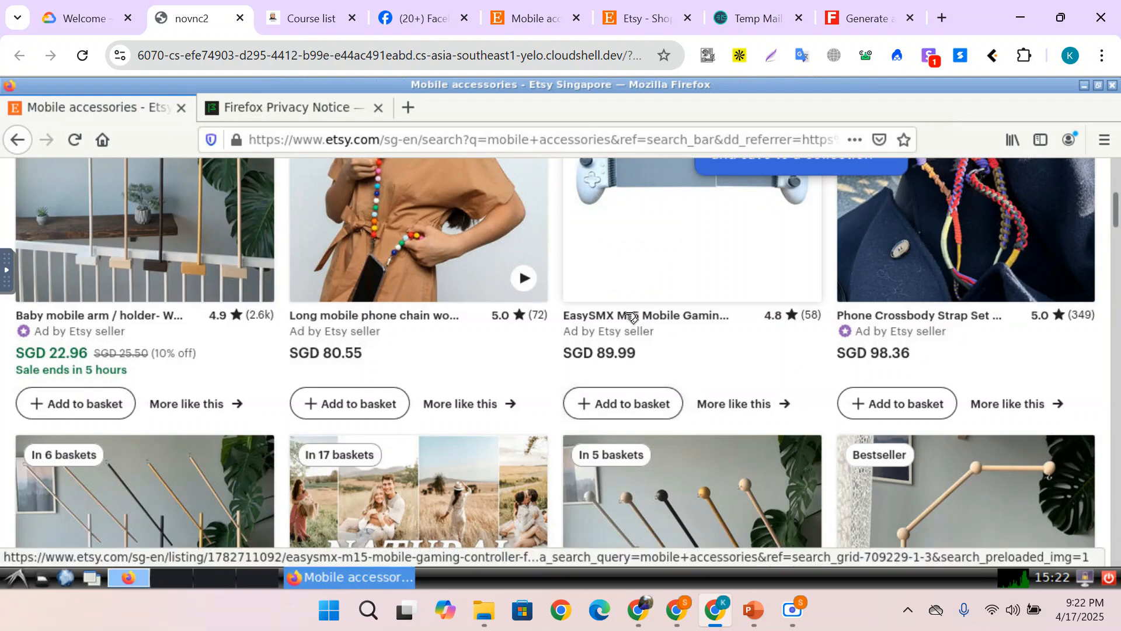
Open the EasySMX M15 Mobile Gaming Controller listing and look over its price, returns policy and photos.
click(631, 317)
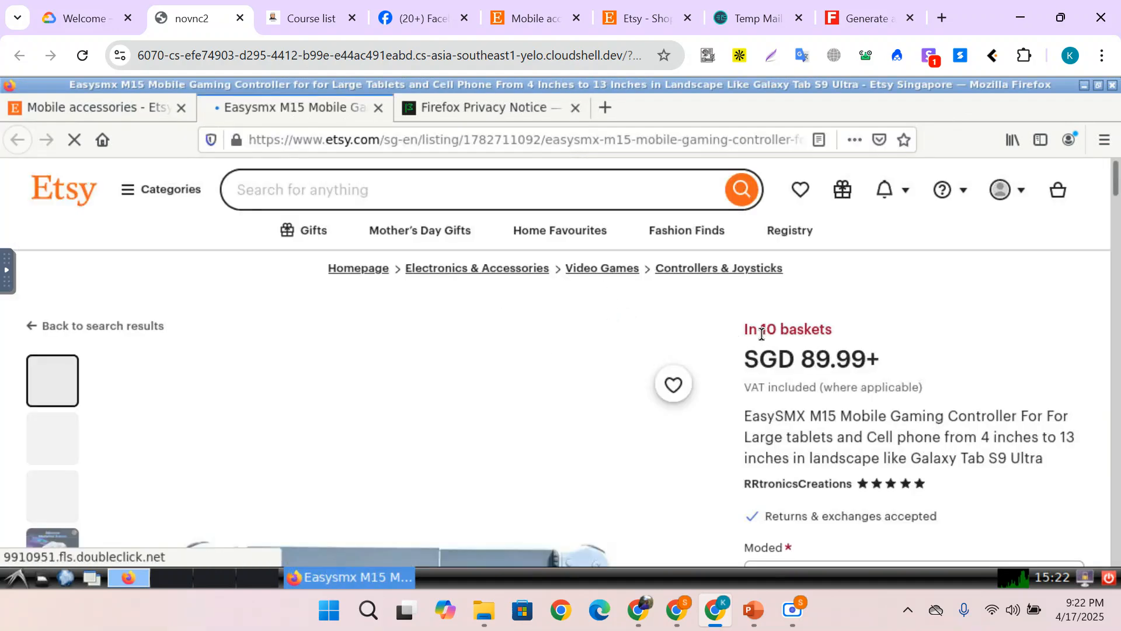
drag(760, 359, 870, 390)
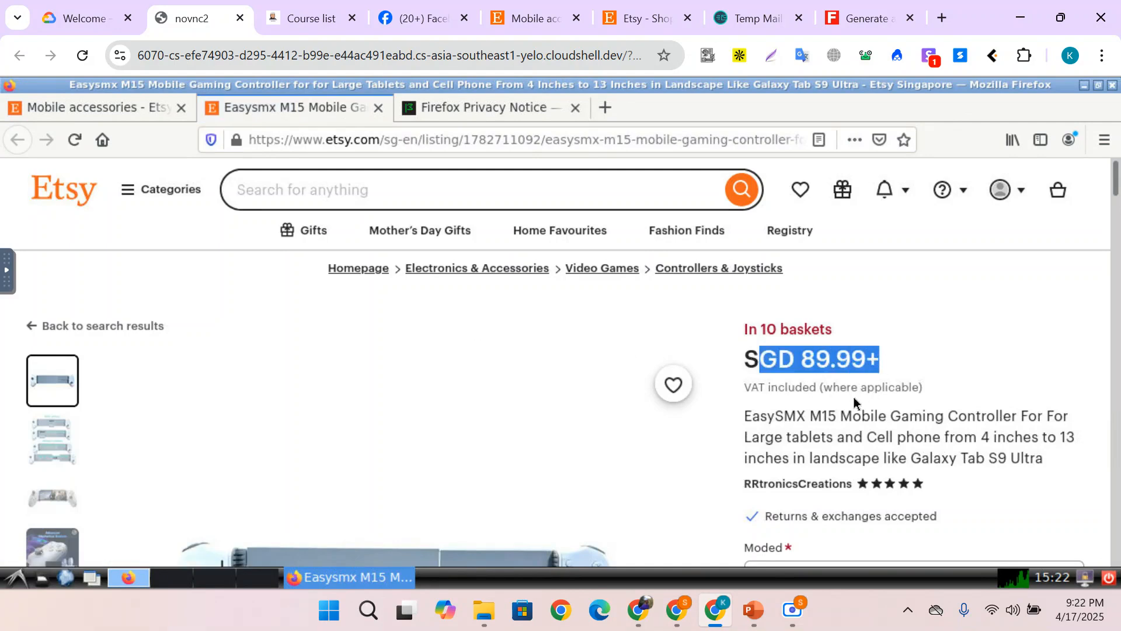
scroll(854, 402, down, 3)
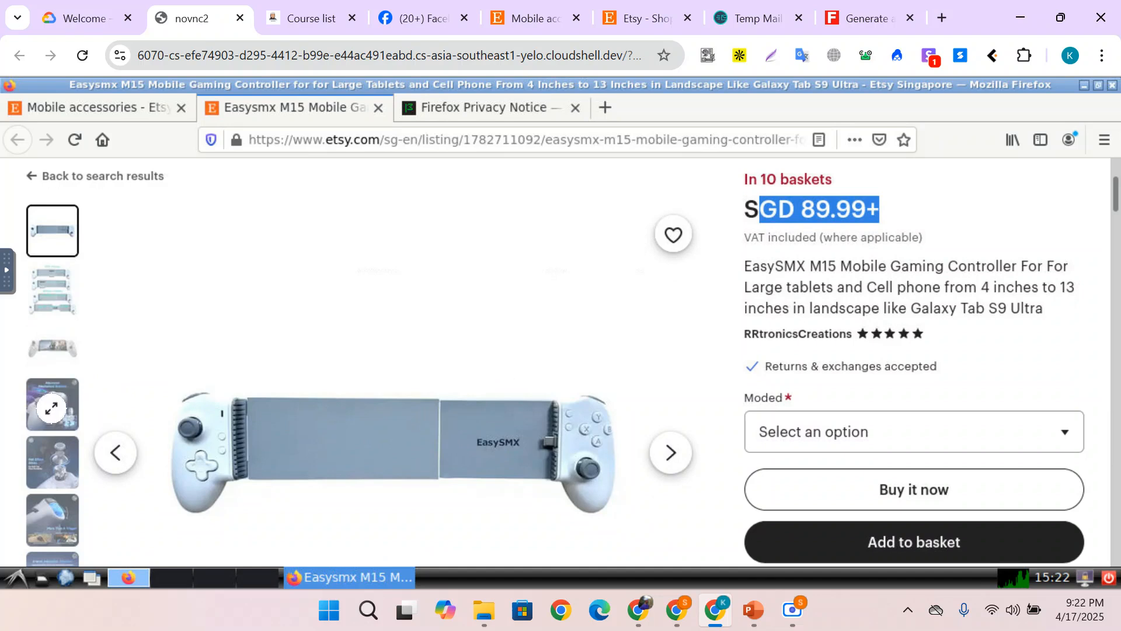
scroll(756, 265, down, 2)
triple_click(953, 271)
click(53, 419)
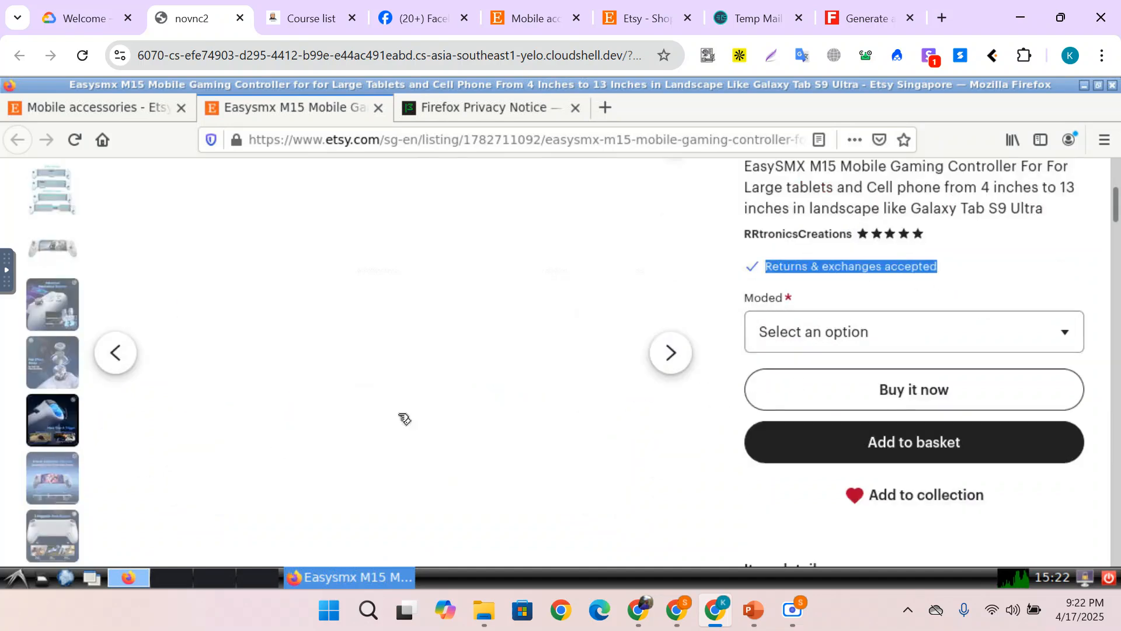
scroll(759, 386, down, 2)
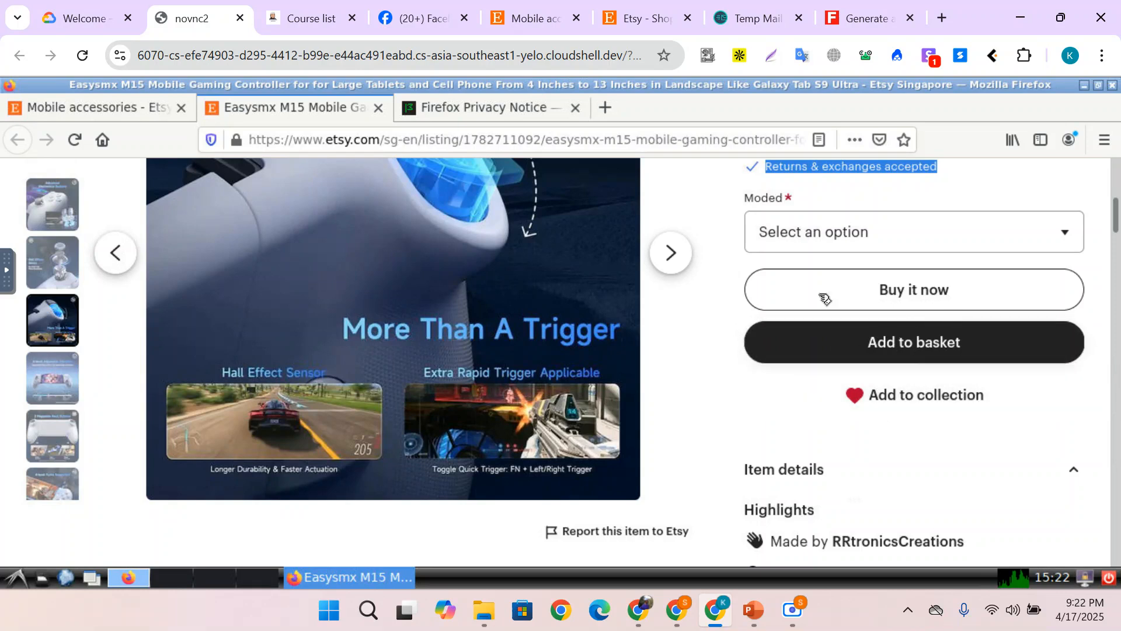
Set the Moded option to Yes (SGD 150.00) and check the updated price.
click(847, 240)
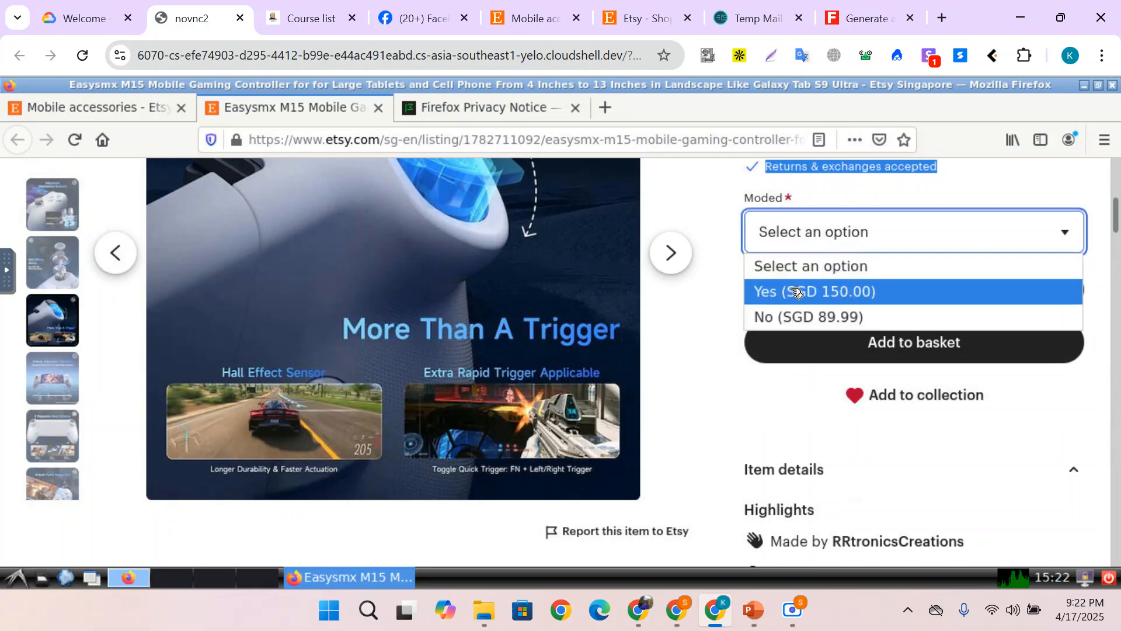
click(797, 292)
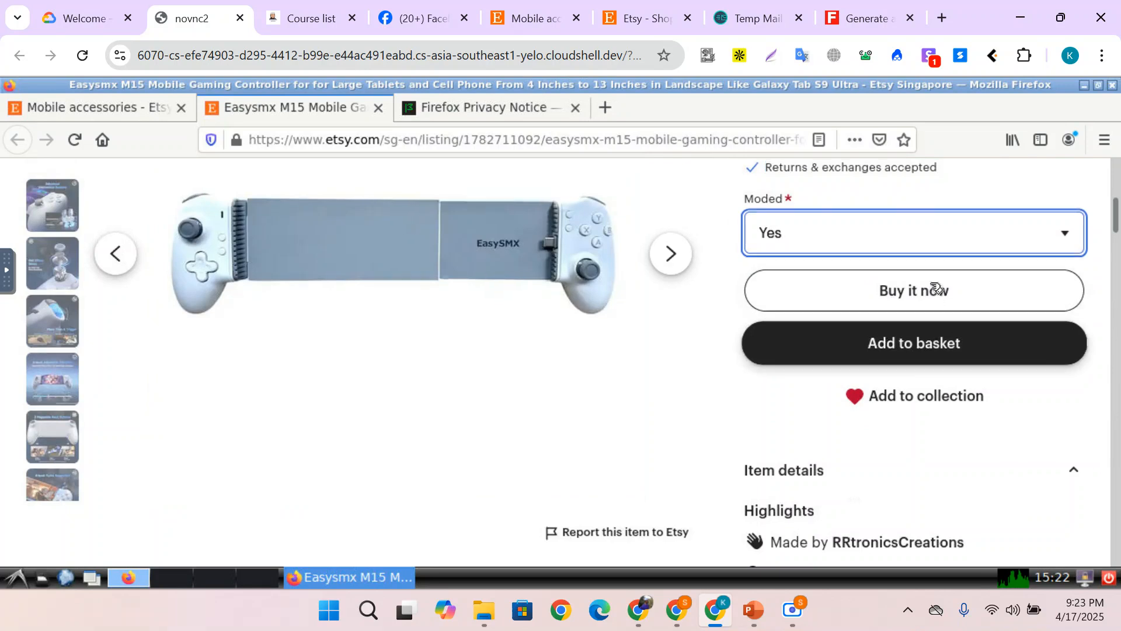
scroll(911, 350, up, 5)
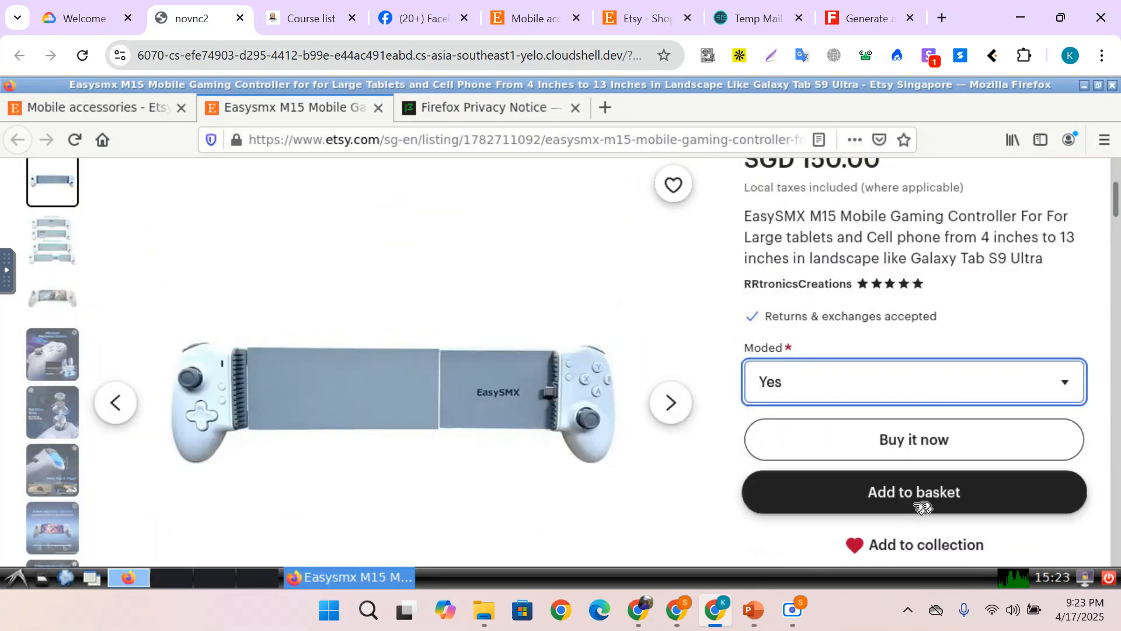
Add the moded EasySMX controller to the Etsy basket.
click(911, 494)
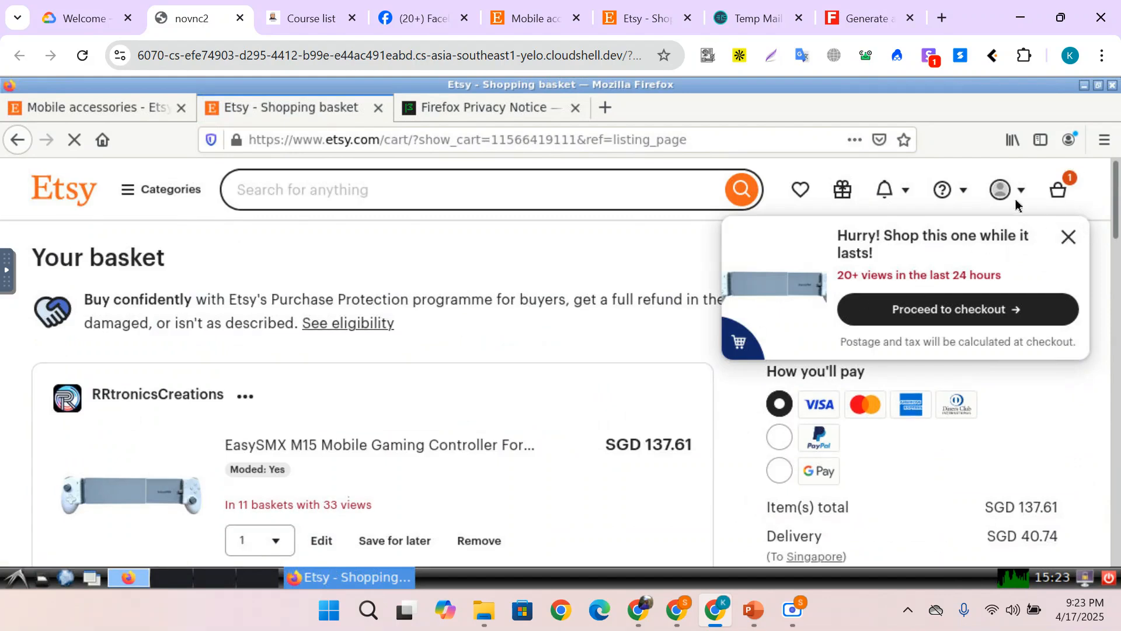
scroll(1078, 209, down, 2)
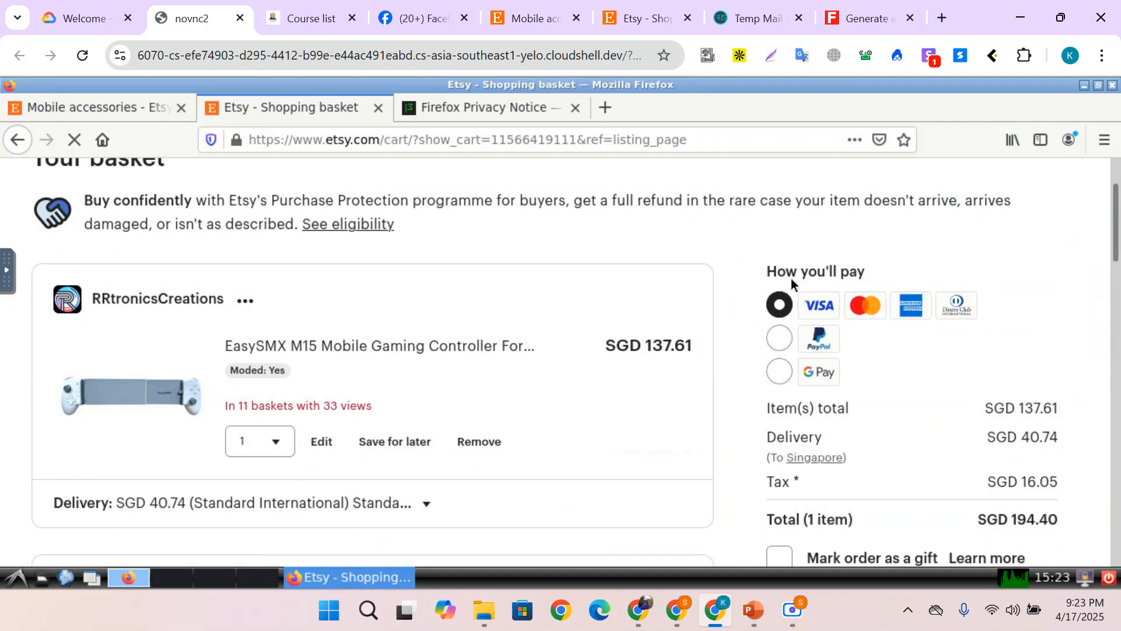
scroll(1090, 208, up, 2)
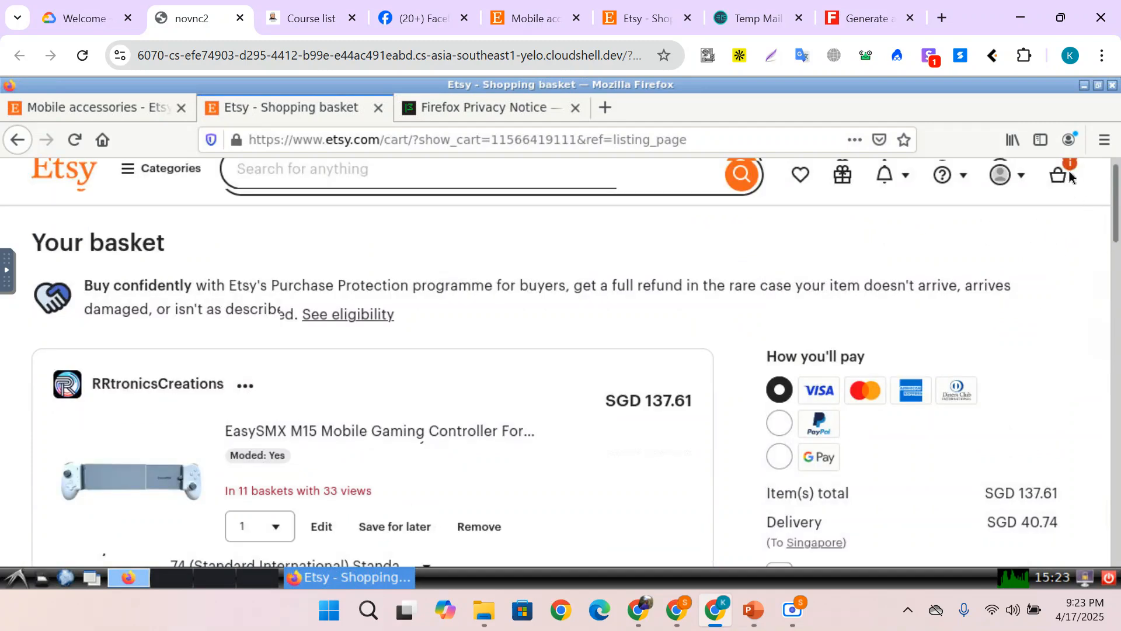
scroll(1092, 198, down, 7)
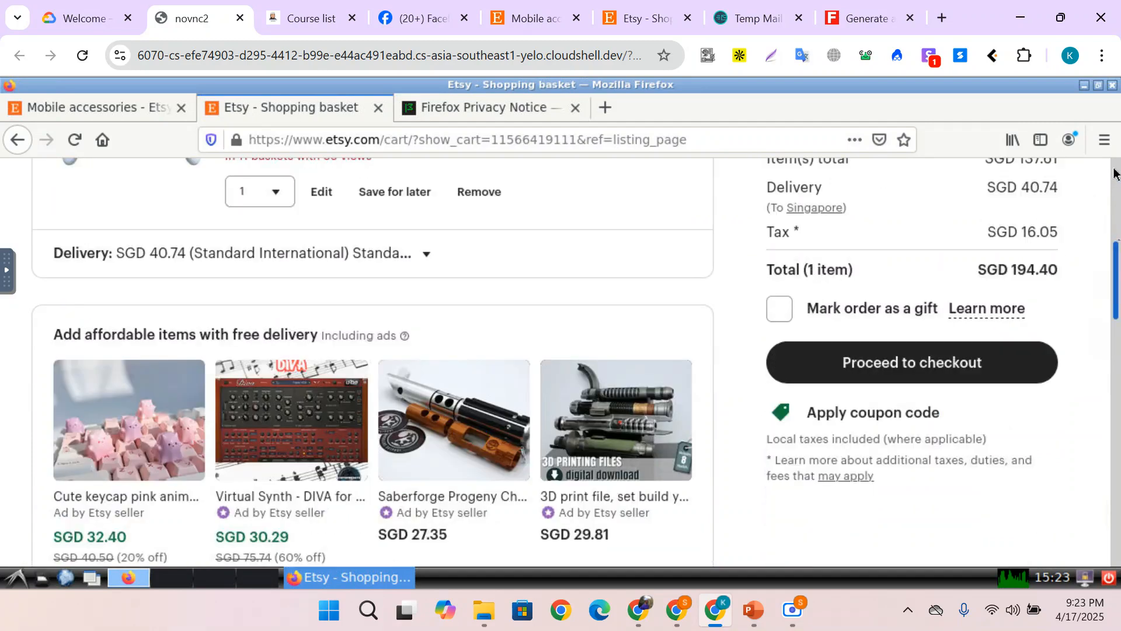
scroll(1116, 237, up, 7)
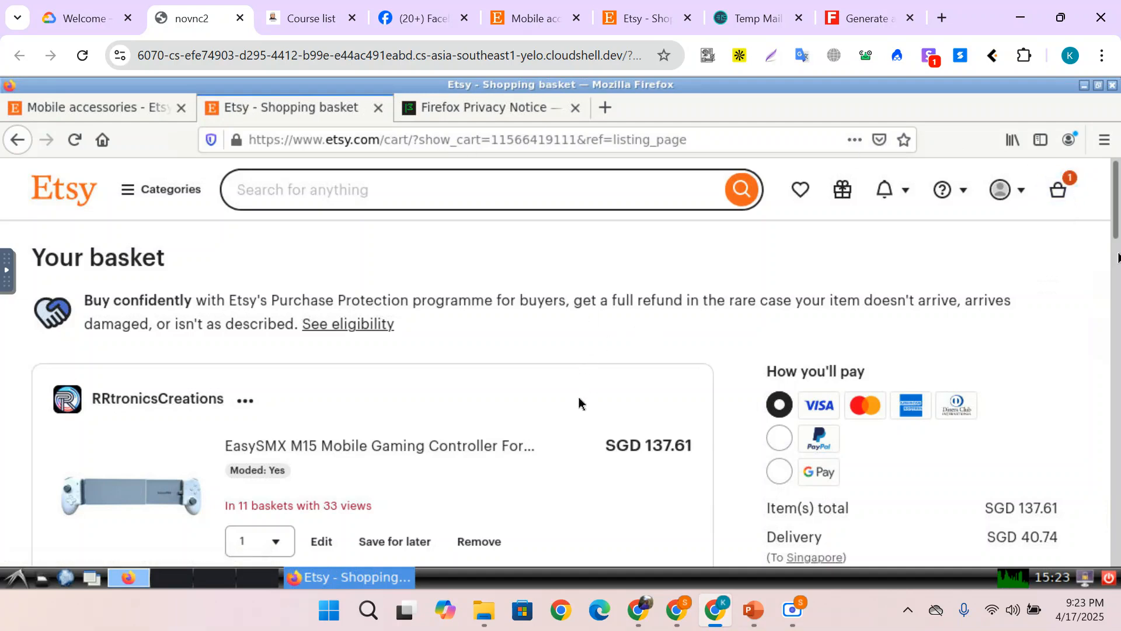
Review the SGD 194.40 basket total, then close the Privacy Notice and basket tabs.
scroll(327, 408, down, 4)
scroll(341, 401, down, 2)
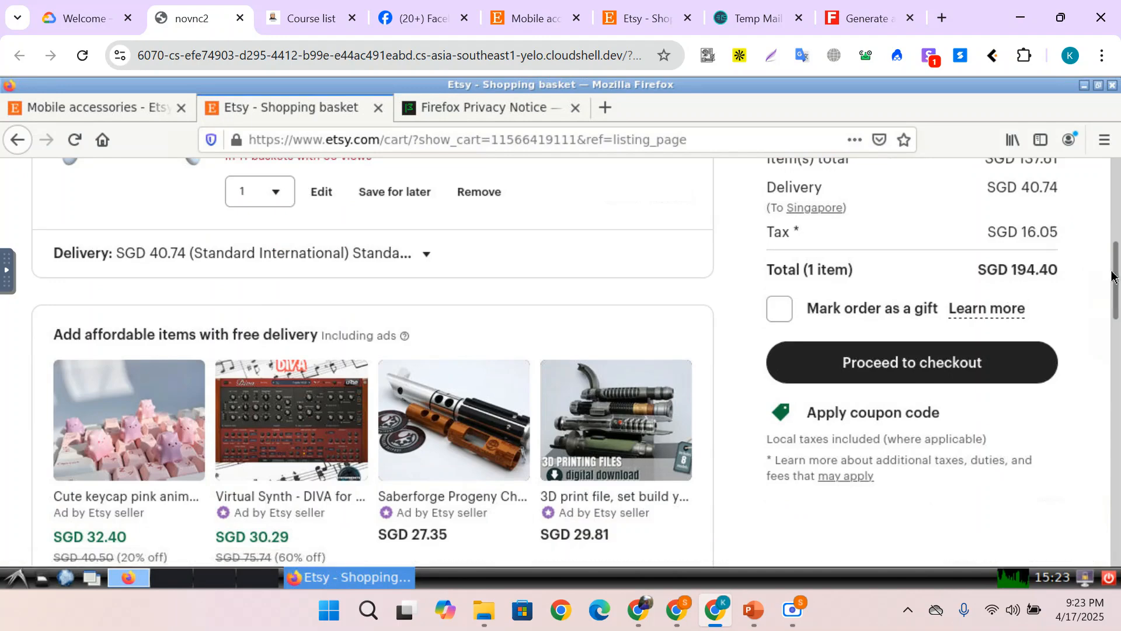
drag(1116, 279, 1114, 200)
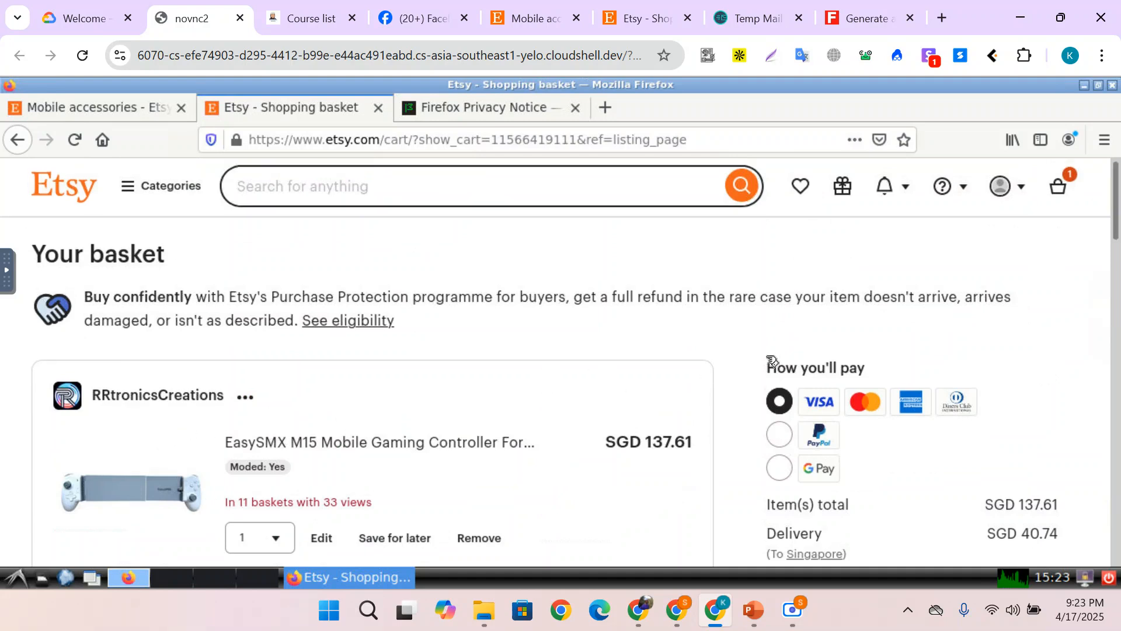
scroll(772, 362, down, 3)
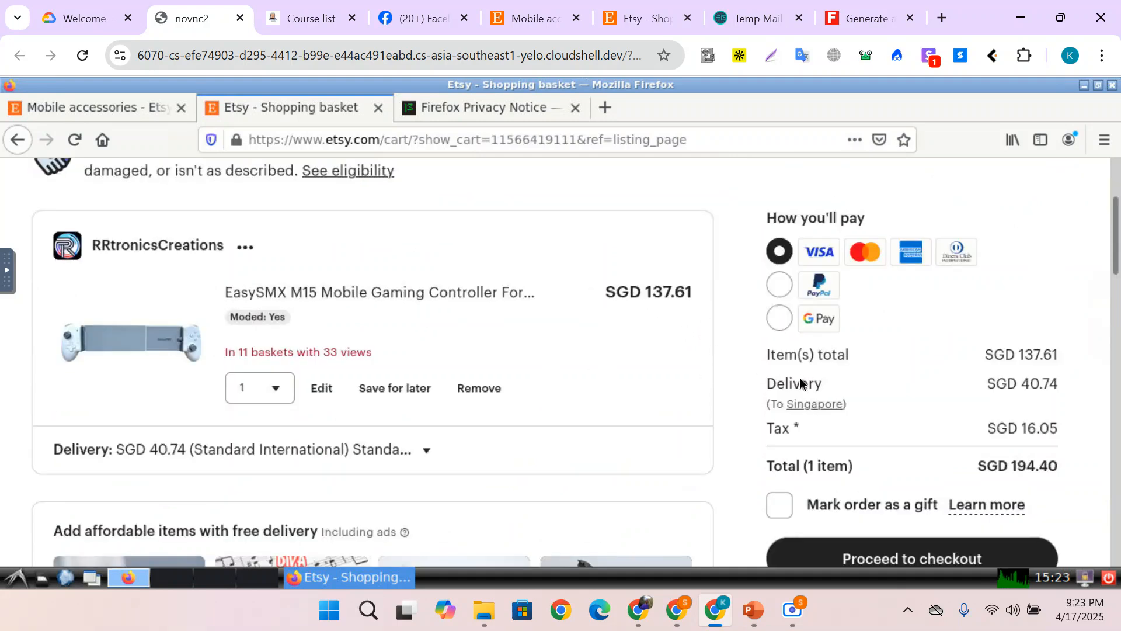
scroll(803, 385, down, 1)
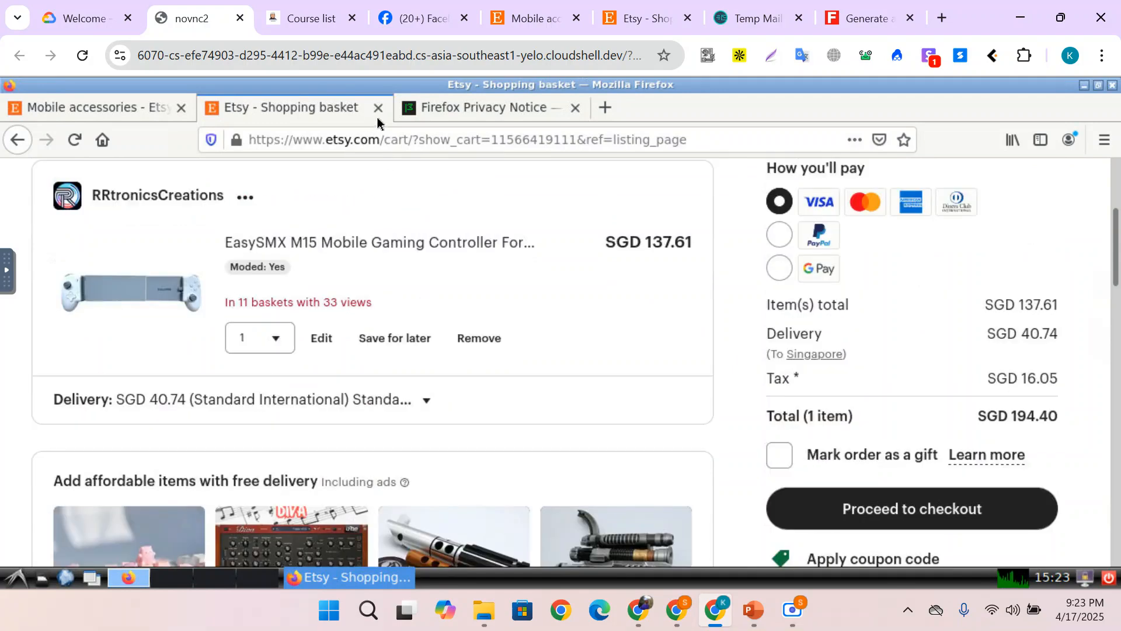
click(575, 107)
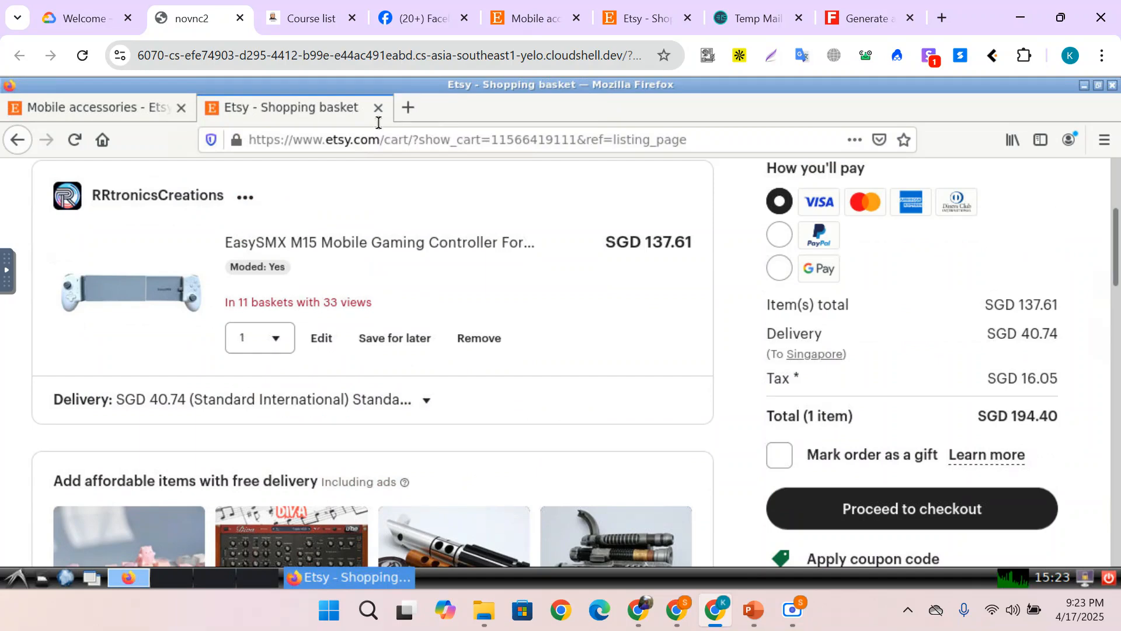
click(379, 109)
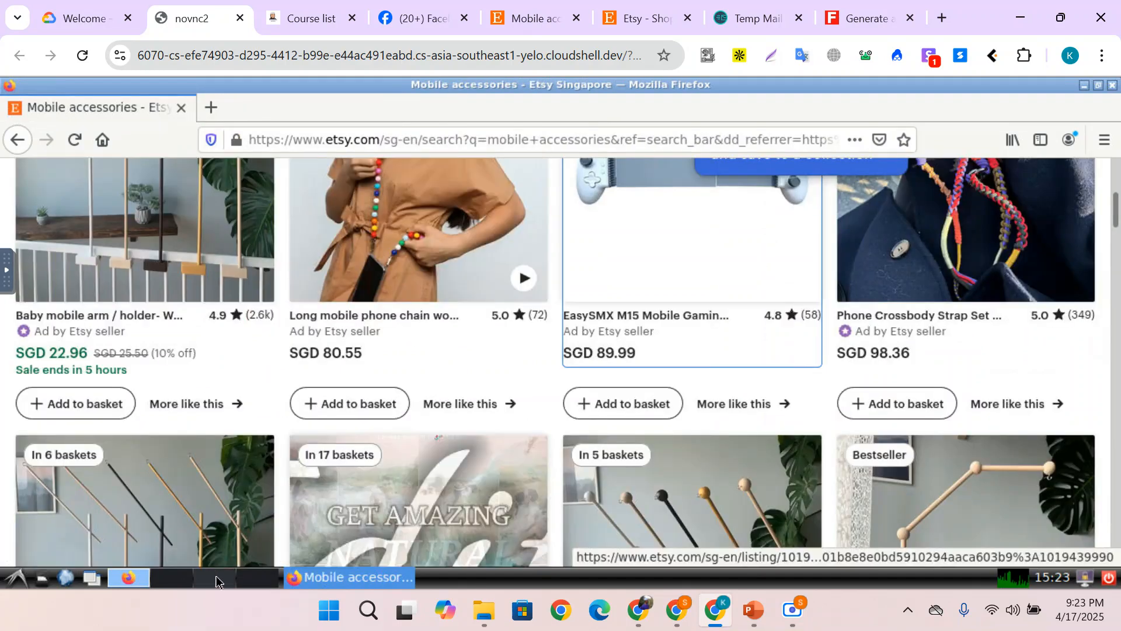
On desktop 2, launch Firefox from the Internet menu and go to etsy.com.
click(216, 579)
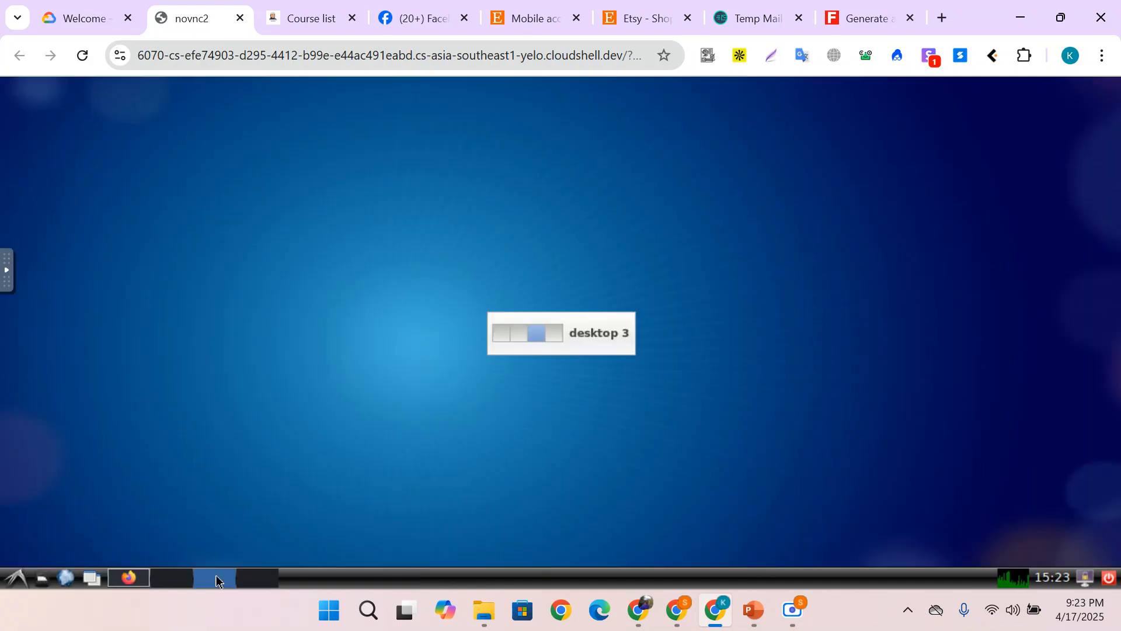
click(177, 578)
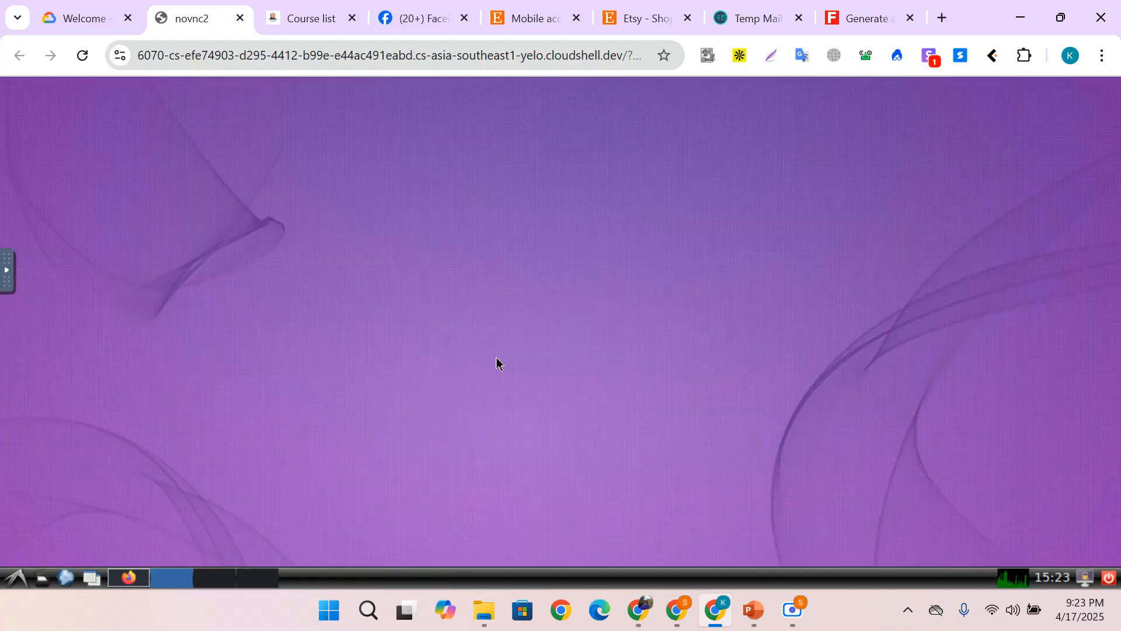
click(16, 581)
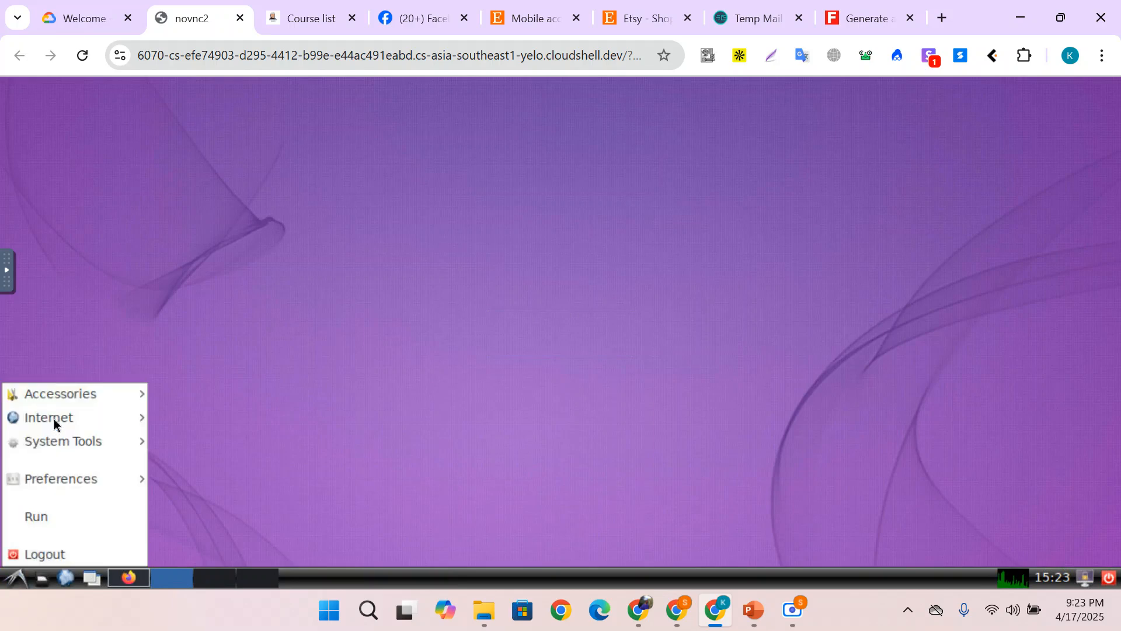
mouse_move(60, 421)
click(212, 421)
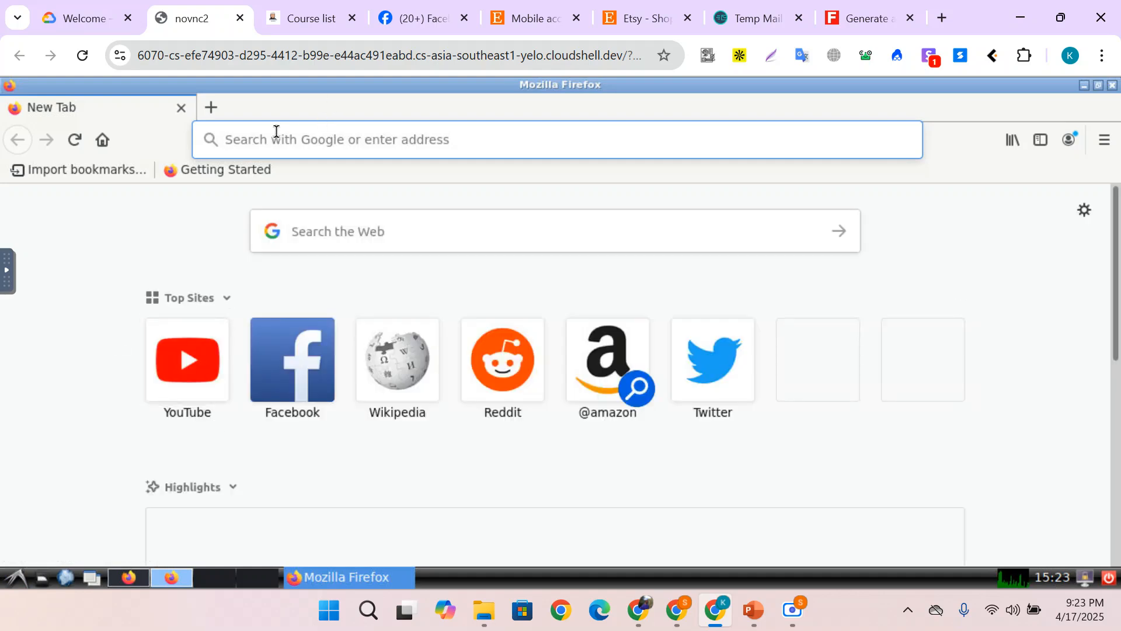
text(e)
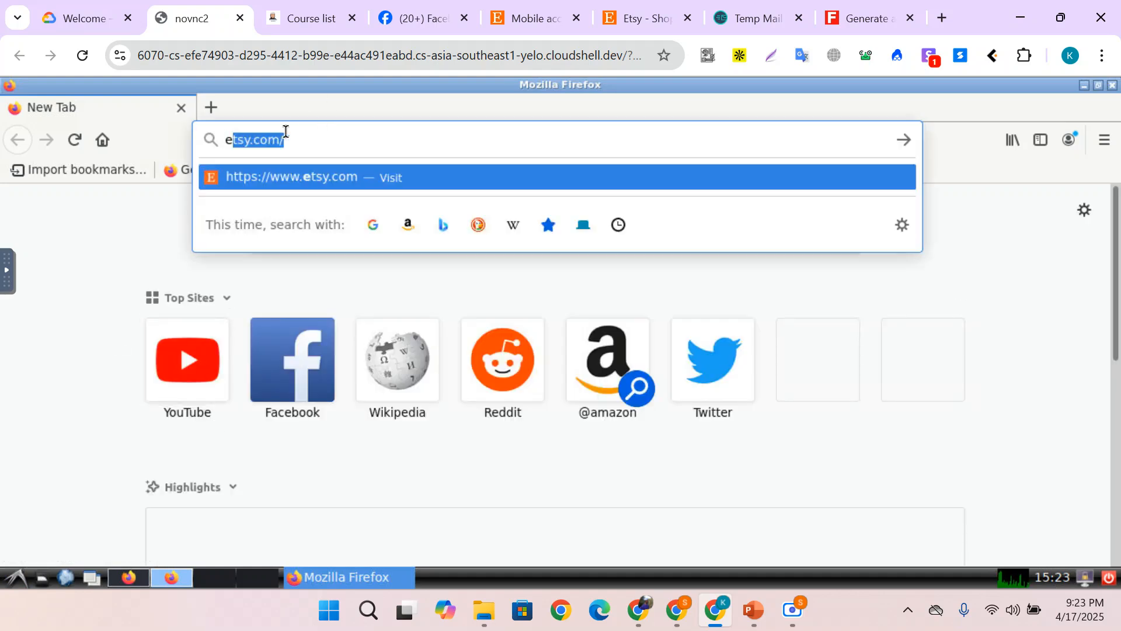
text(tsy)
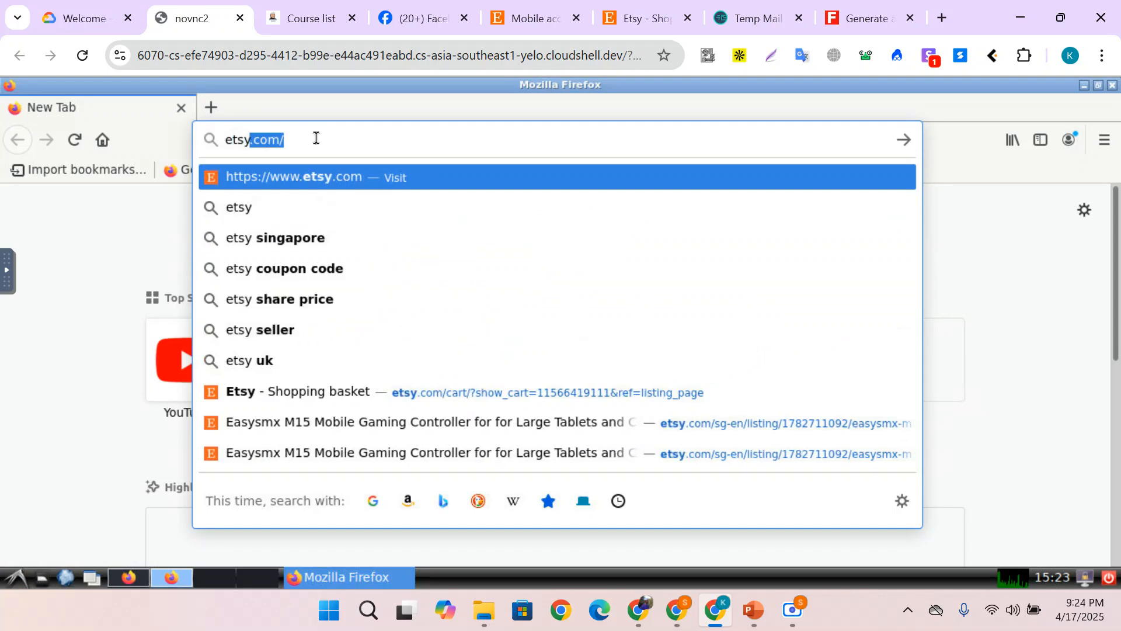
key(Return)
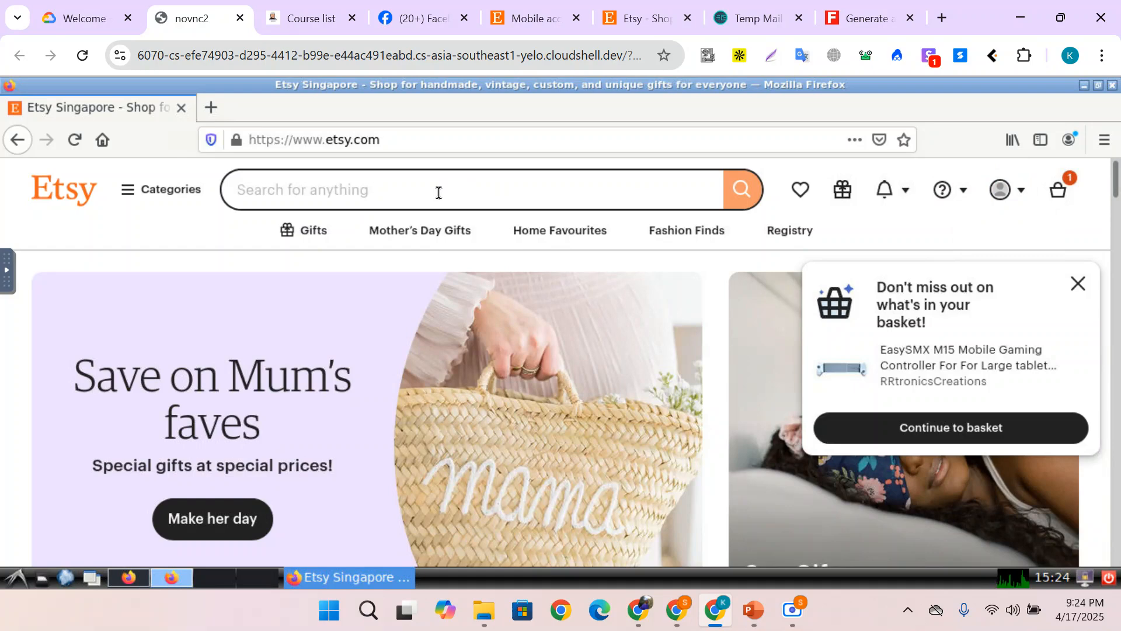
Scroll the Etsy home page showing the basketed controller, then move to the empty desktop 3.
scroll(706, 313, down, 1)
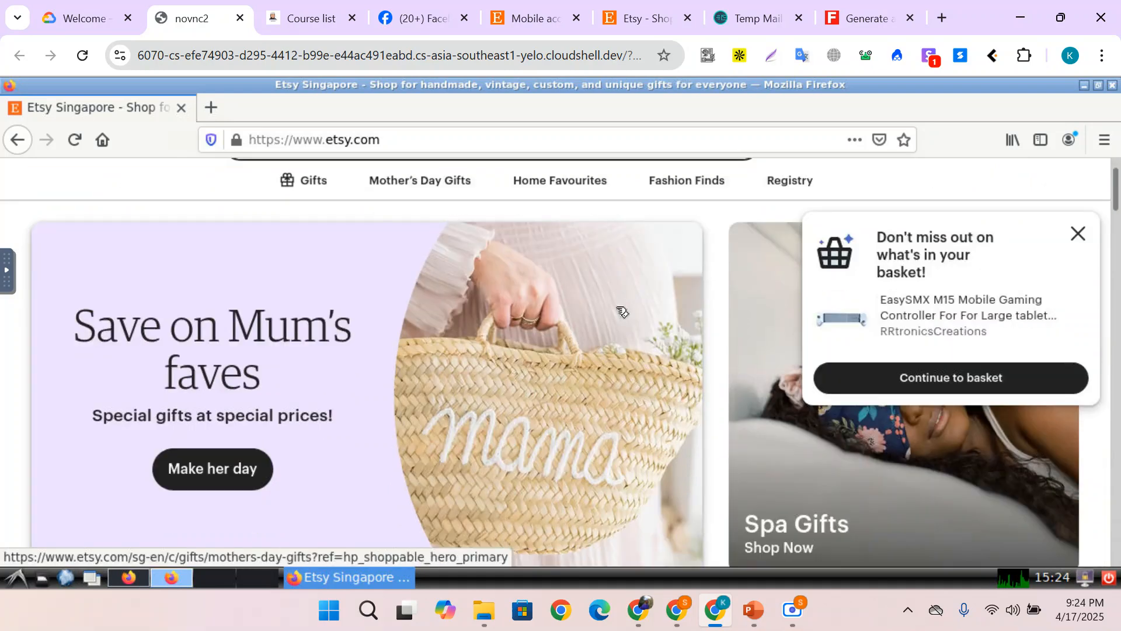
drag(1116, 188, 1115, 157)
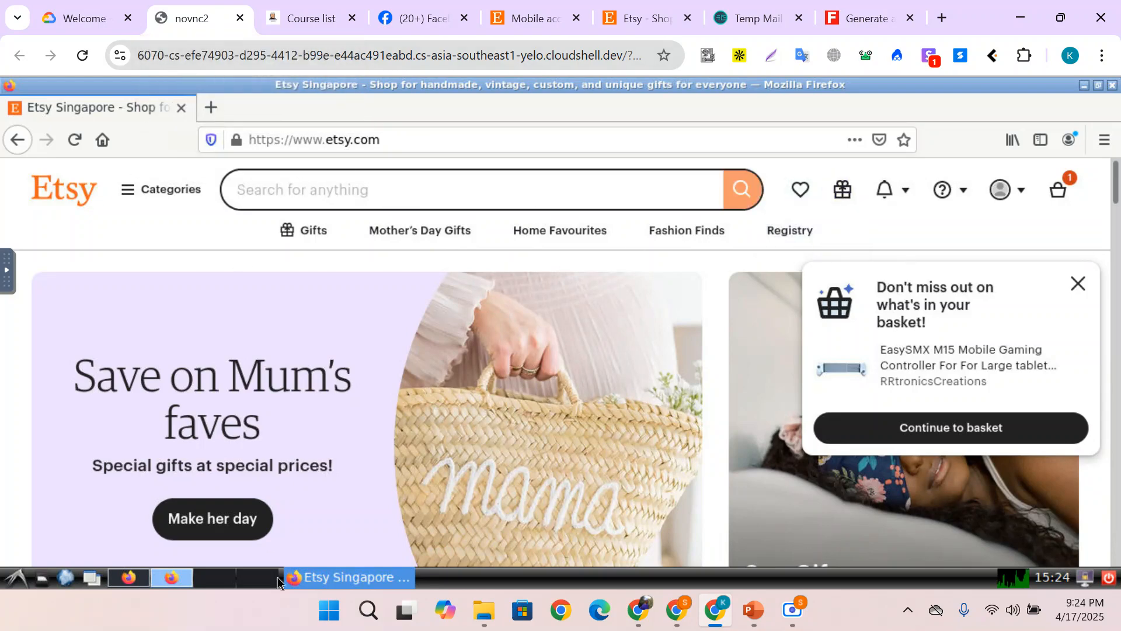
click(220, 580)
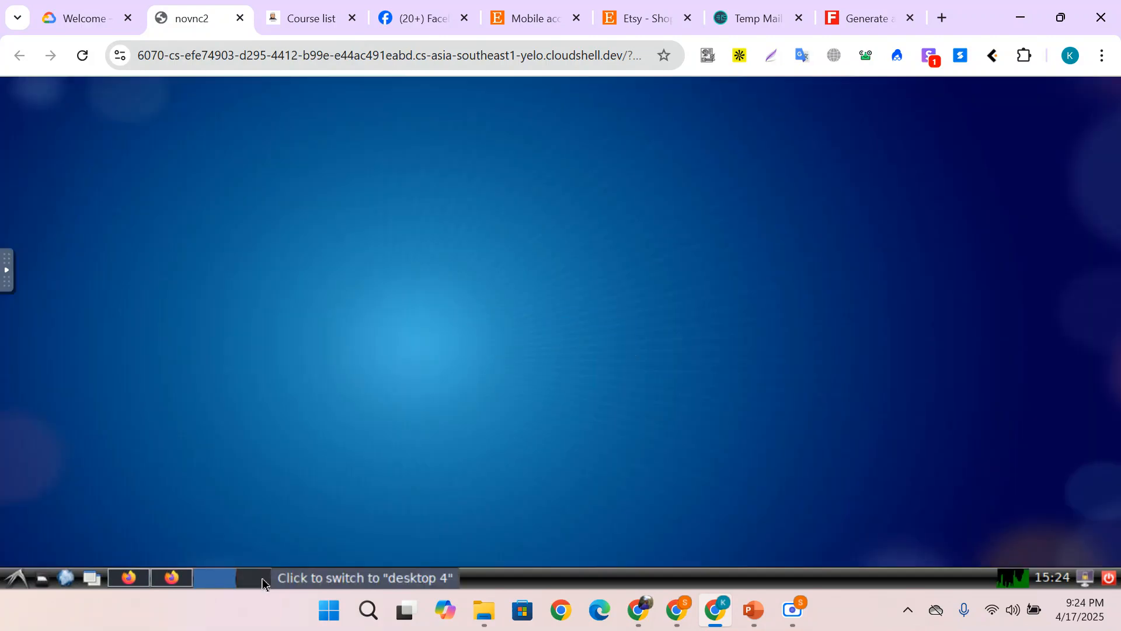
Glance at desktop 4, then return to desktop 1's Firefox with the EasySMX M15 search results.
click(257, 579)
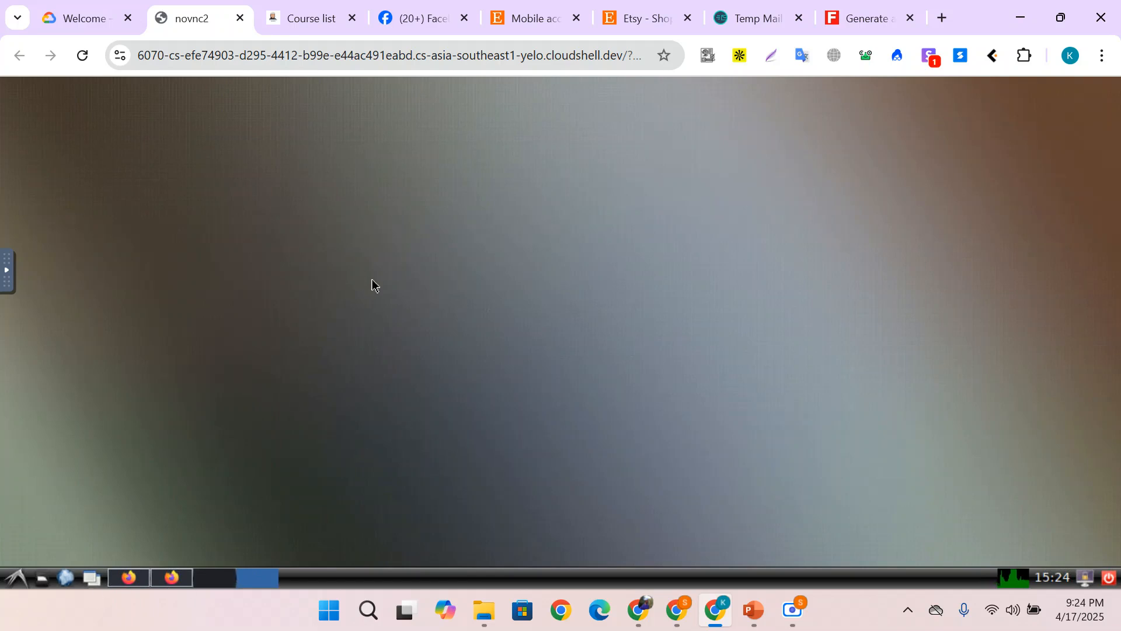
click(135, 580)
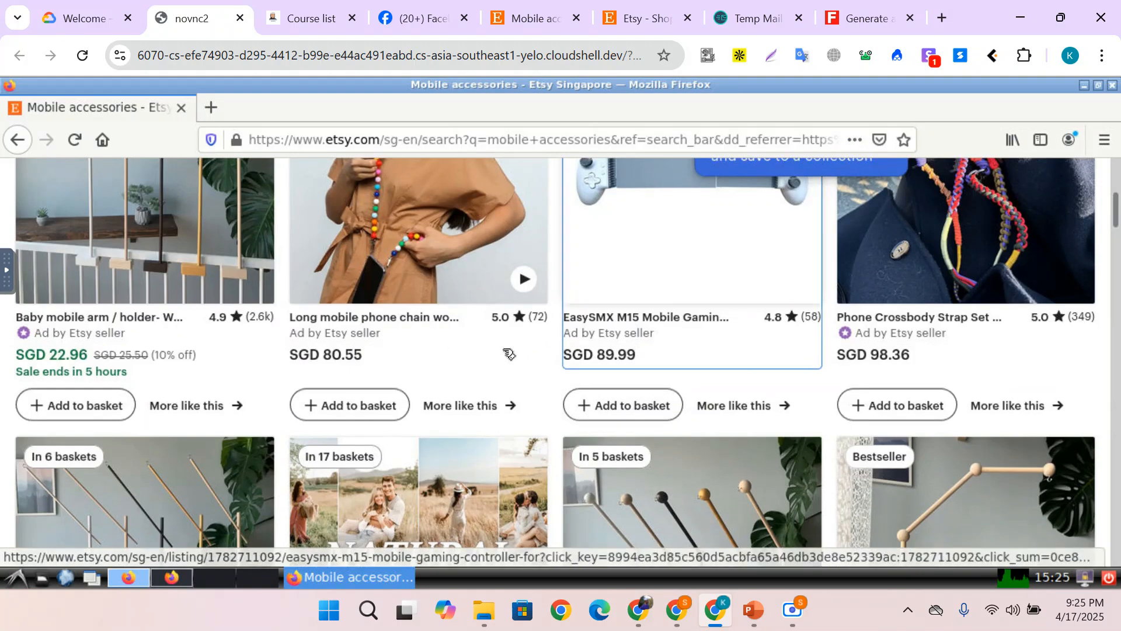
Browse the mobile accessories results up to the baby mobile listings, then bring the Google Meet call forward.
scroll(514, 350, down, 1)
scroll(1116, 202, up, 4)
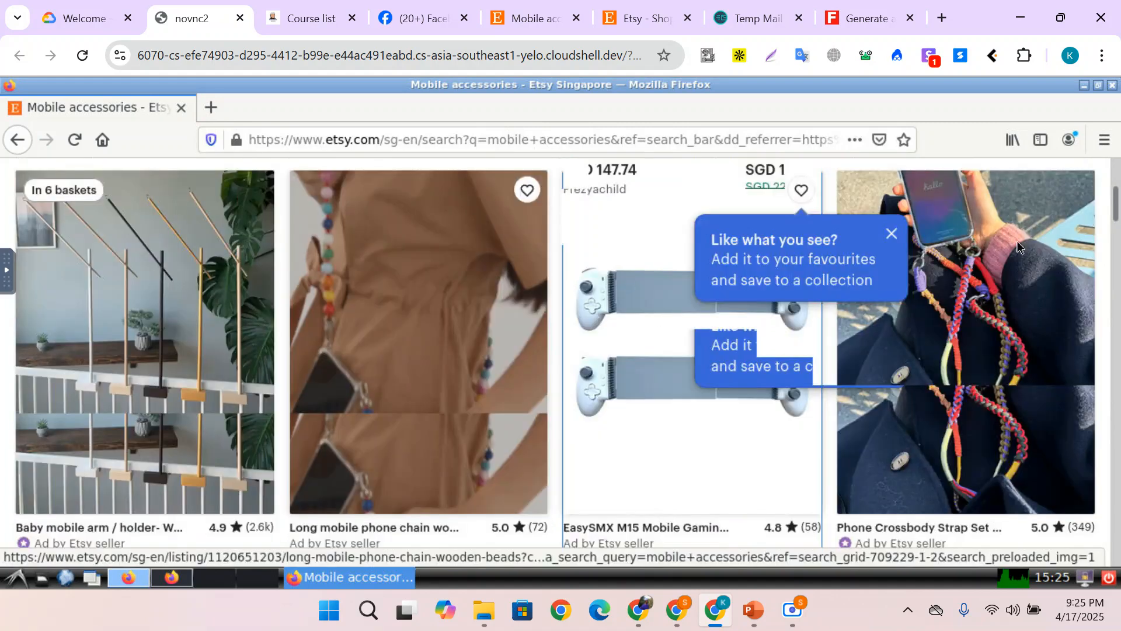
scroll(677, 403, up, 4)
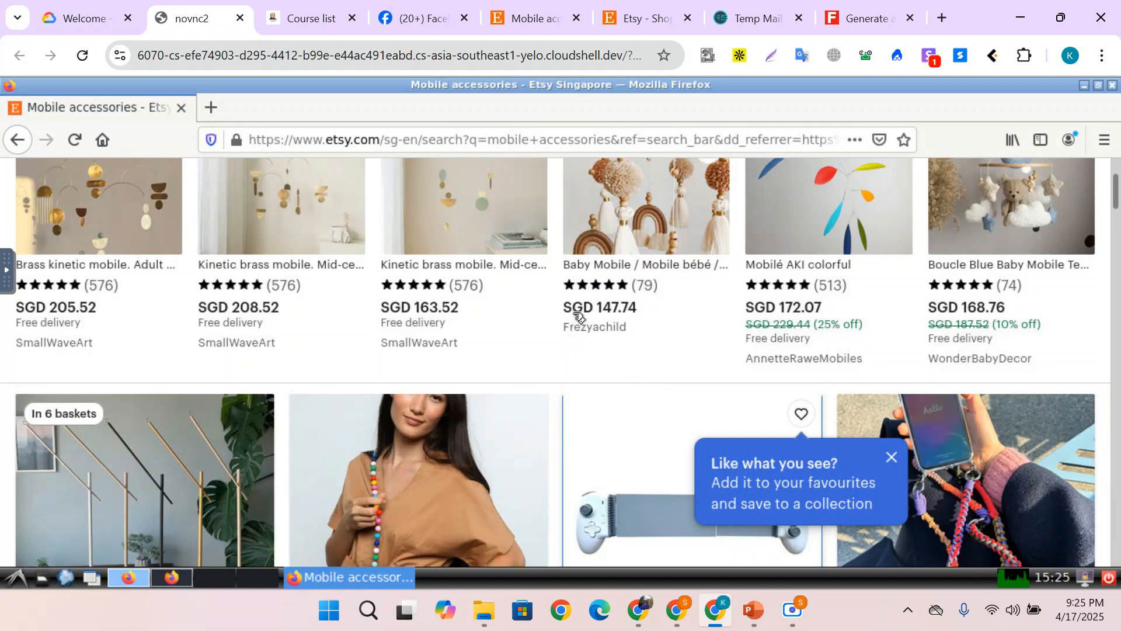
scroll(520, 264, down, 1)
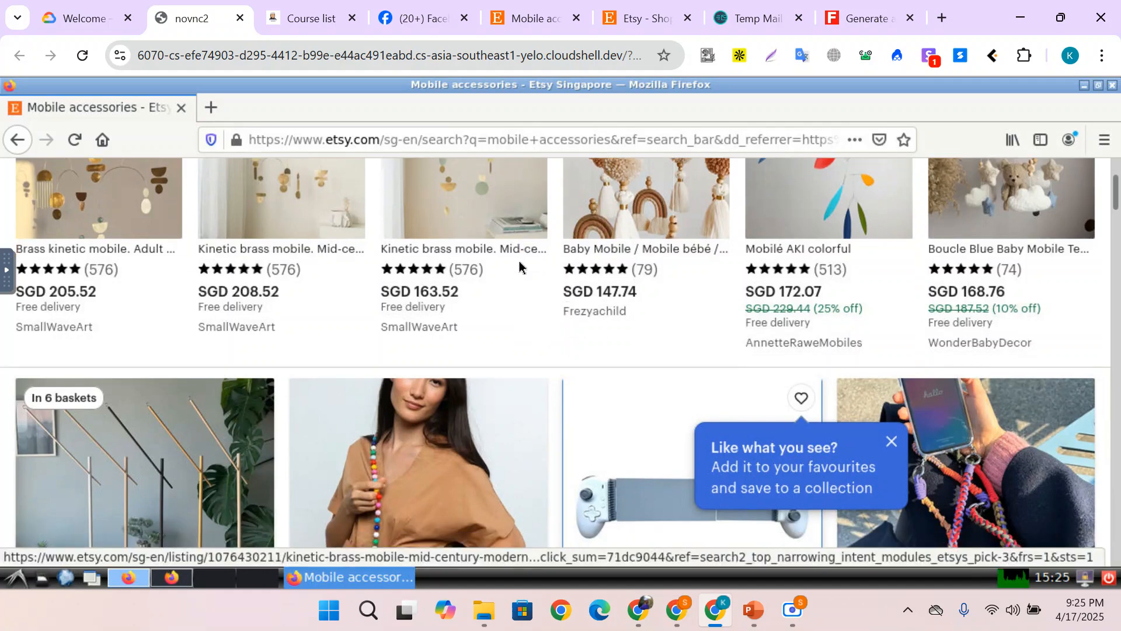
scroll(526, 268, up, 1)
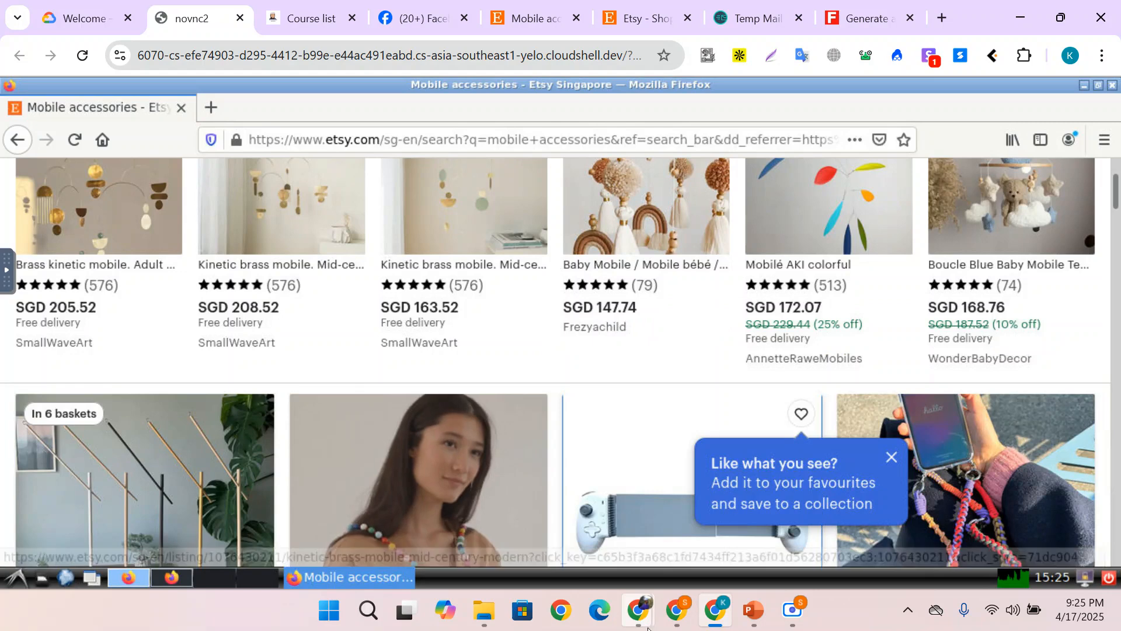
mouse_move(638, 611)
click(549, 461)
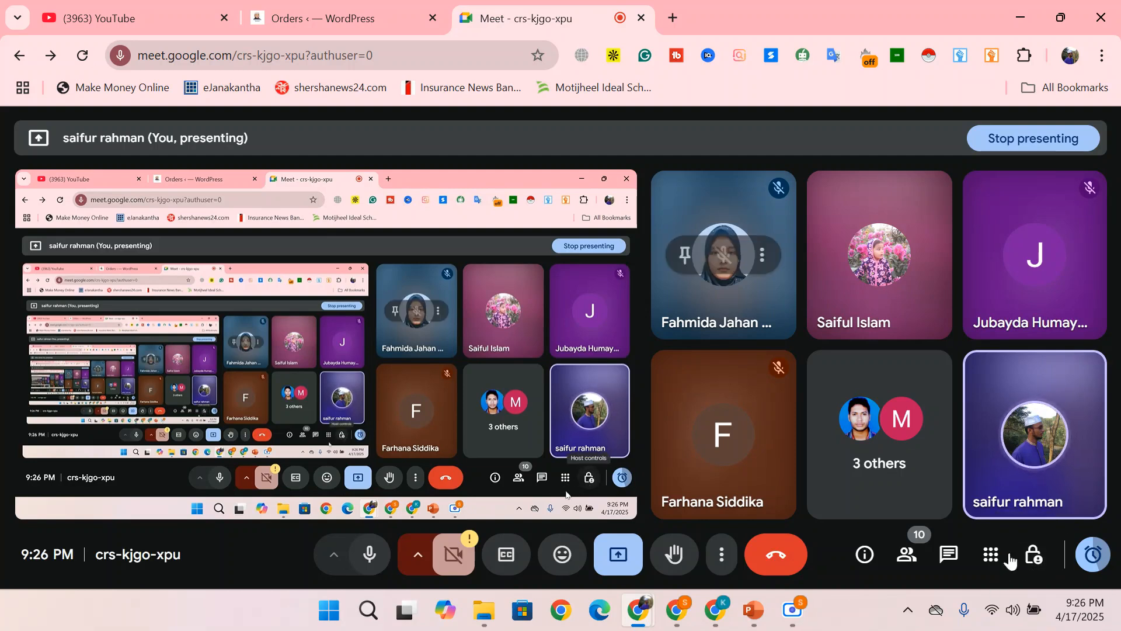
click(717, 620)
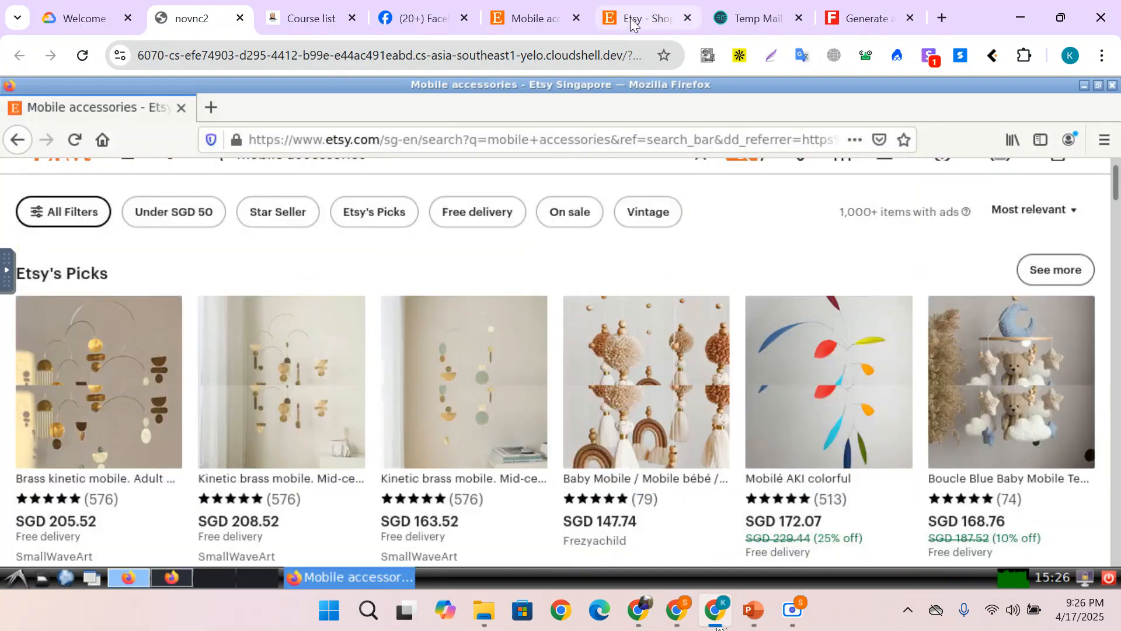
Close the local Etsy cart tab and go back to the Mobile accessories results.
click(631, 22)
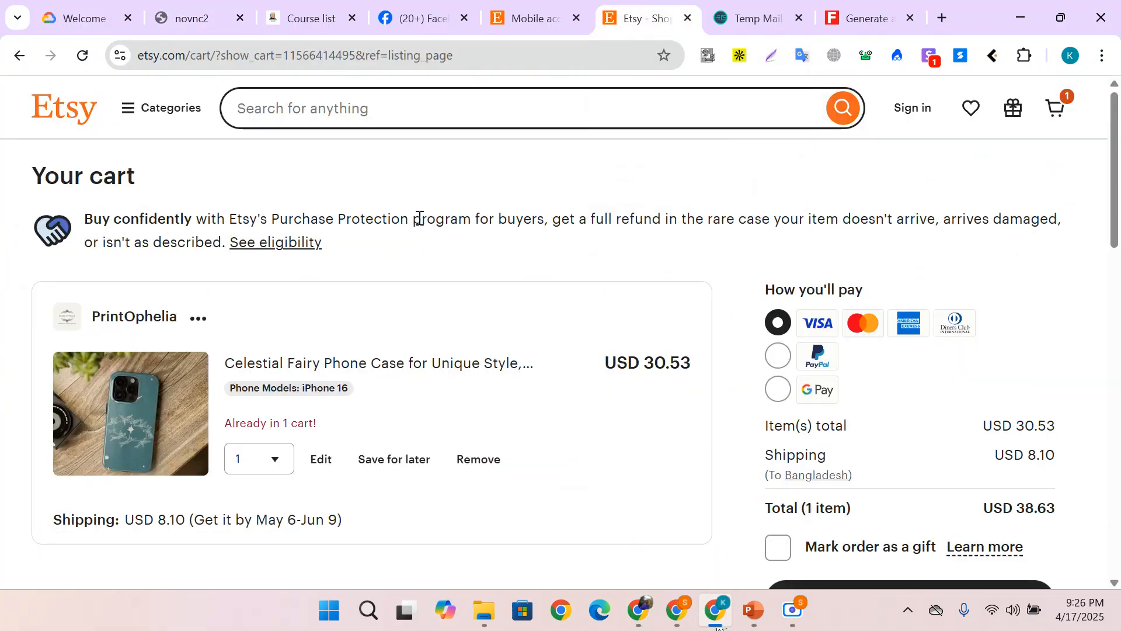
click(688, 18)
click(540, 18)
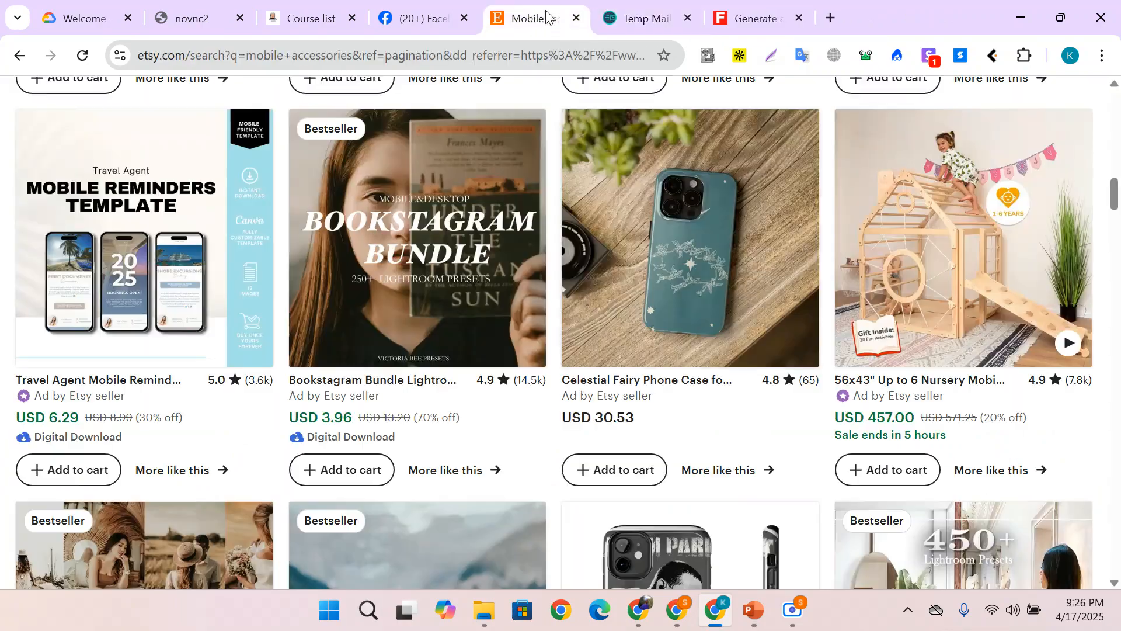
Scroll the results and open the 23 Newborn Presets Lightroom listing at USD 6.01.
scroll(672, 408, down, 15)
scroll(695, 456, down, 15)
scroll(737, 476, down, 15)
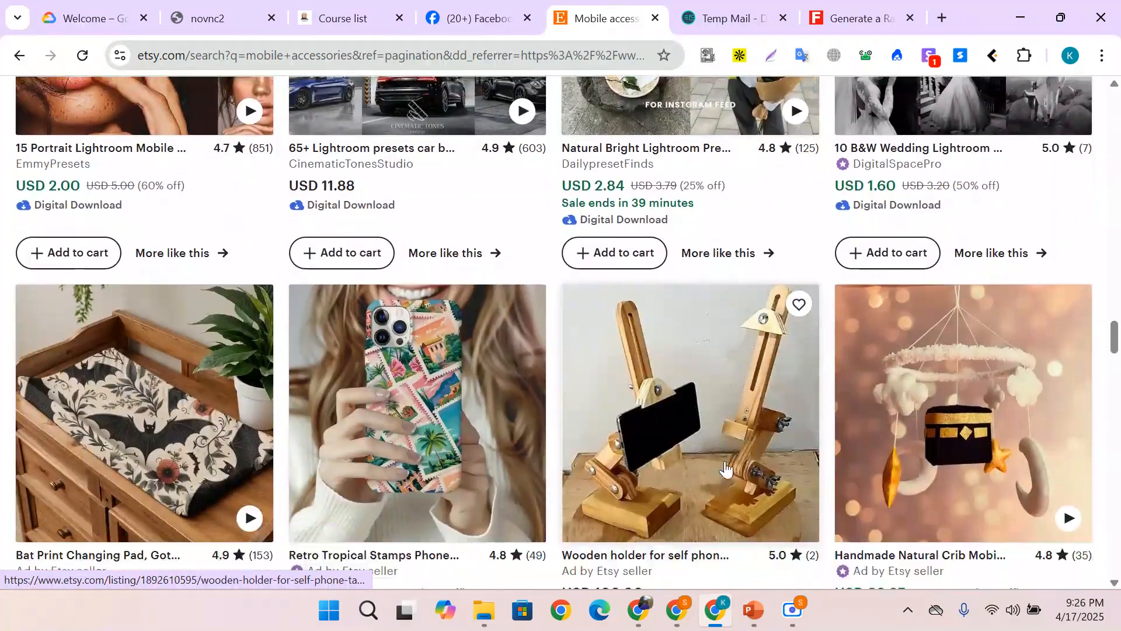
scroll(746, 488, down, 12)
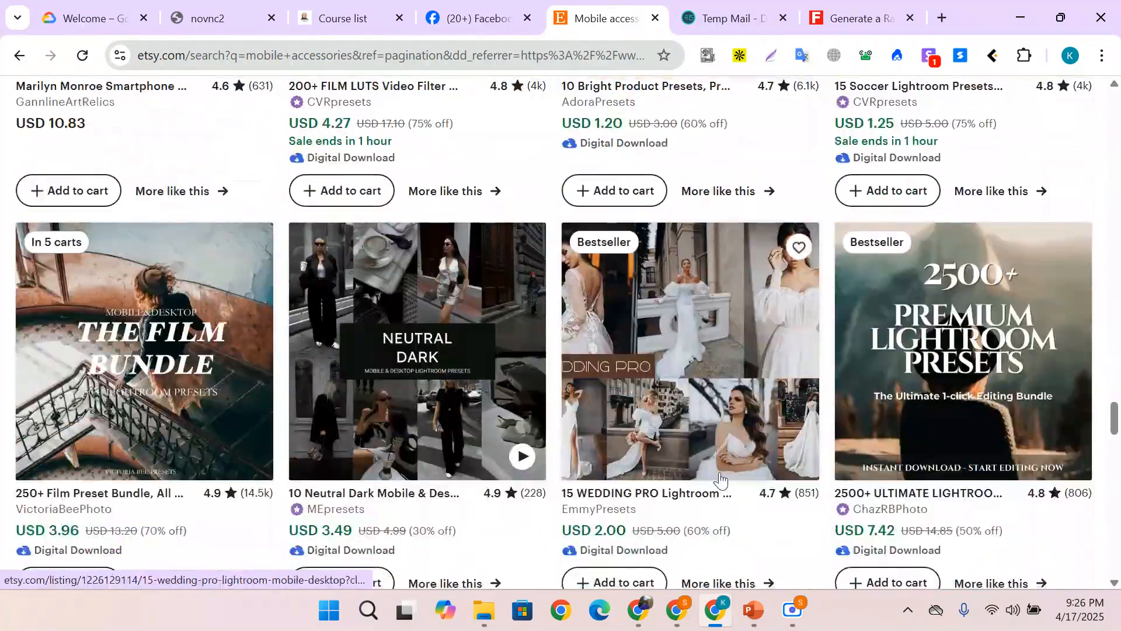
click(667, 542)
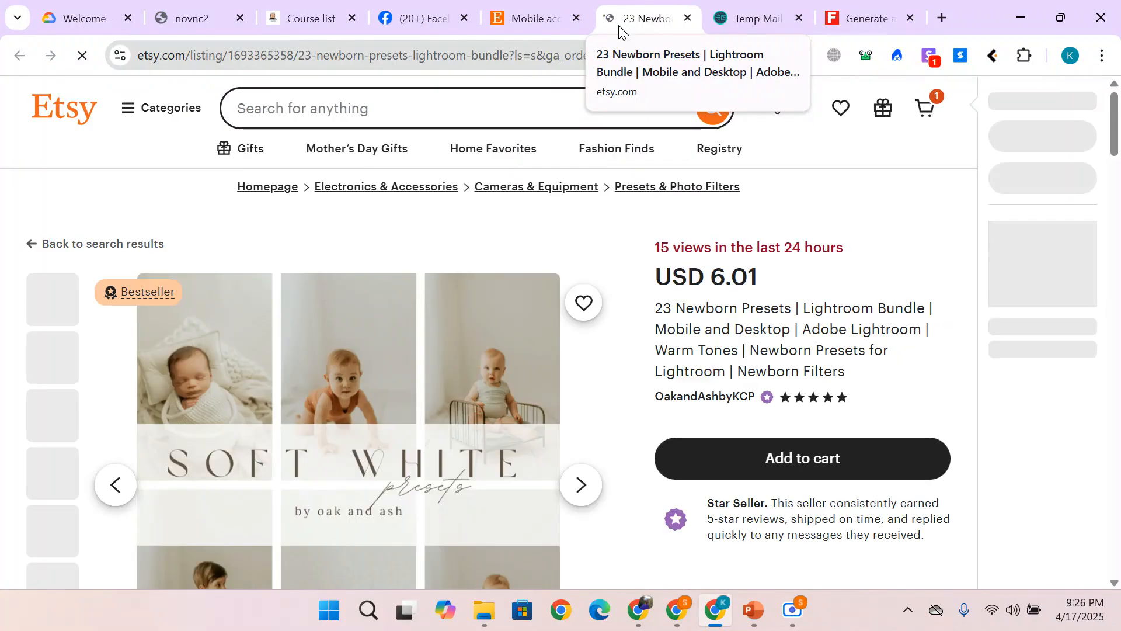
scroll(794, 381, down, 3)
Open the OakandAshbyKCP seller's shop, browse it, and select the shop name.
scroll(794, 381, down, 3)
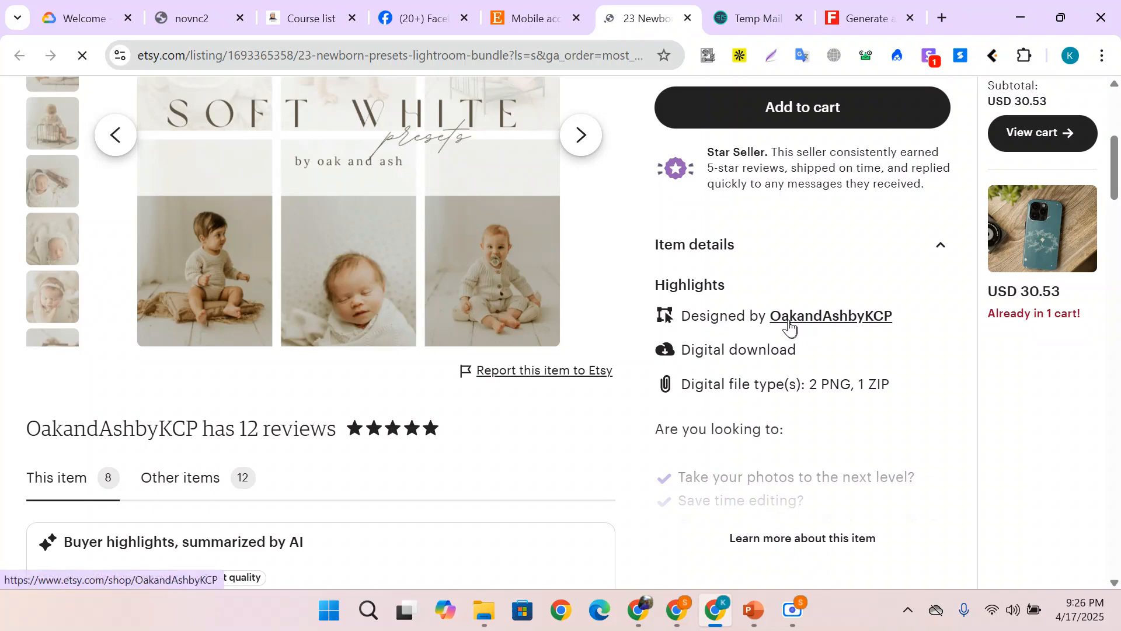
click(813, 316)
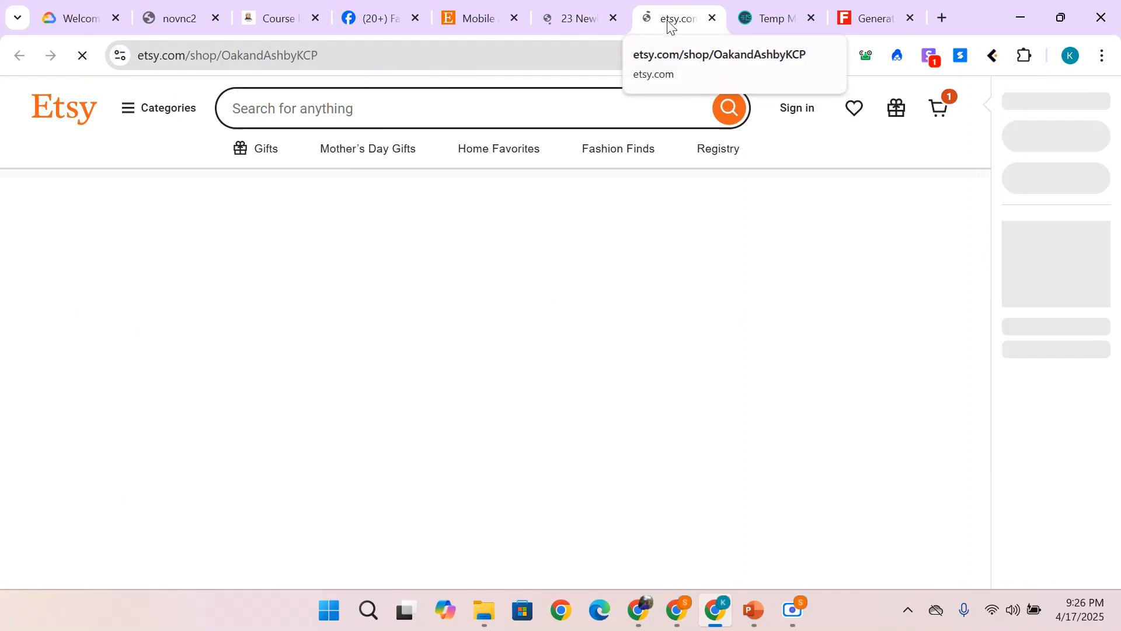
scroll(263, 381, down, 3)
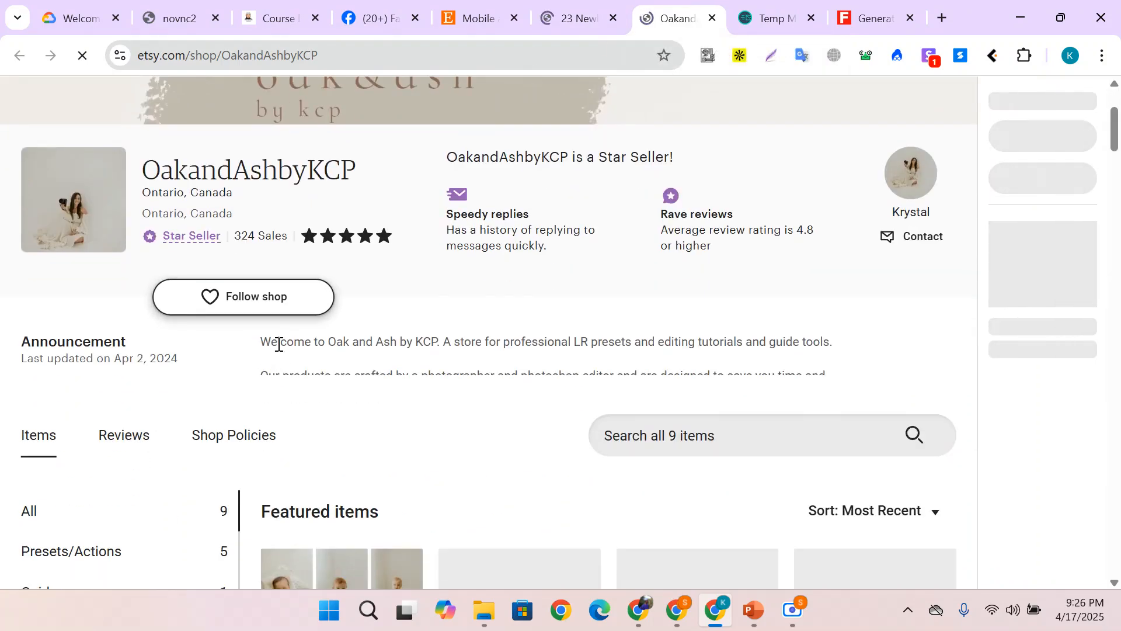
scroll(274, 350, up, 3)
scroll(270, 393, down, 10)
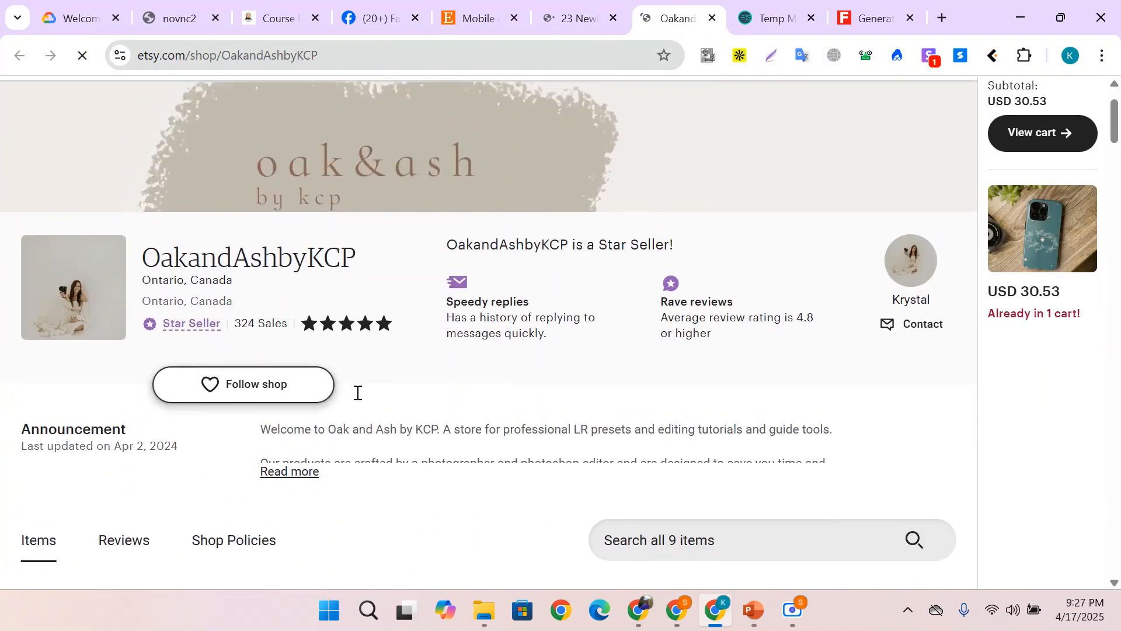
scroll(322, 320, up, 8)
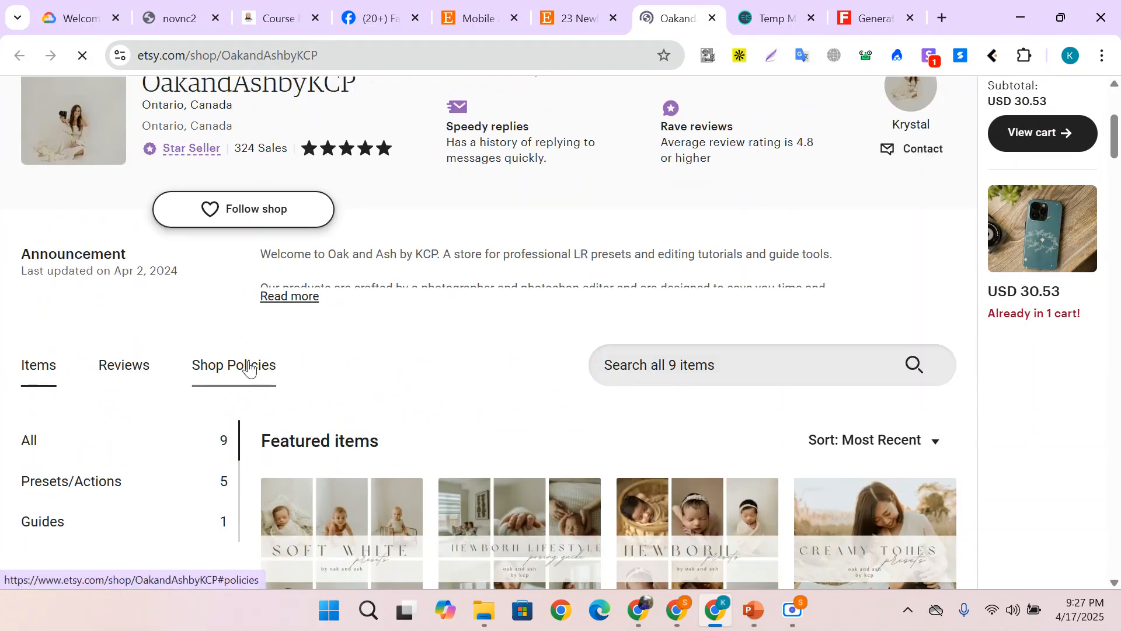
scroll(222, 355, up, 4)
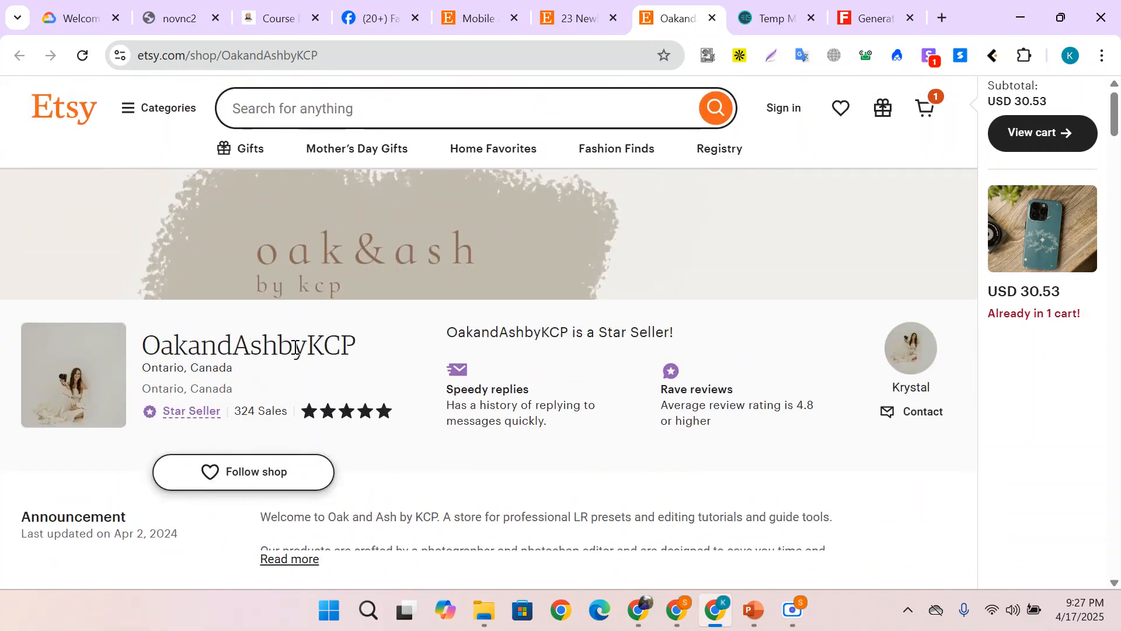
scroll(293, 348, down, 2)
scroll(358, 333, down, 6)
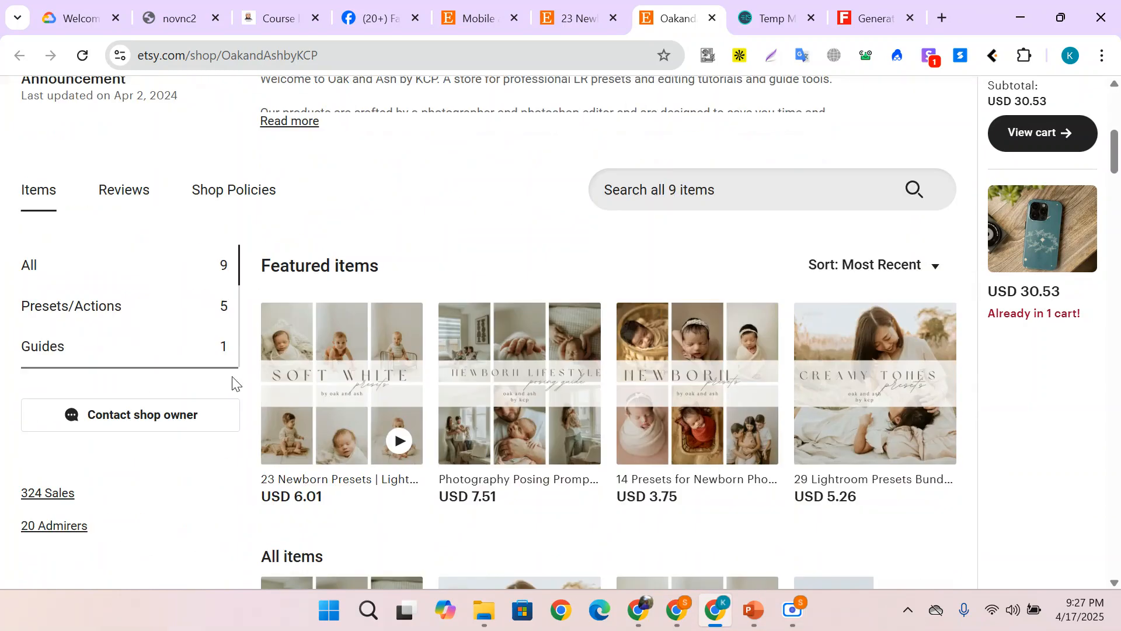
scroll(310, 292, down, 10)
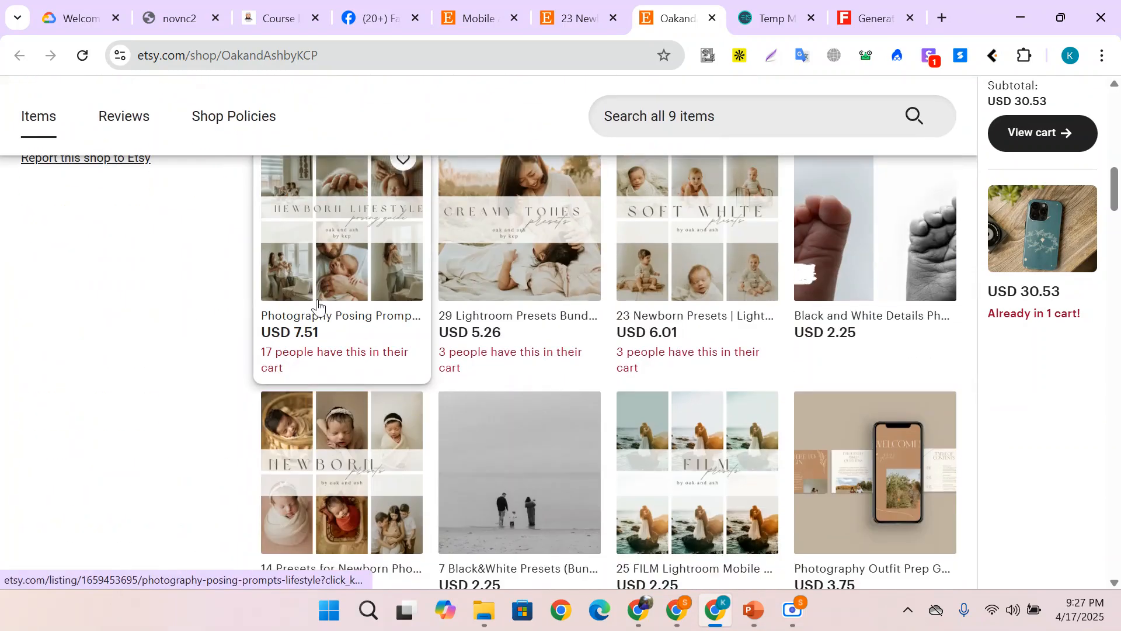
scroll(314, 329, up, 15)
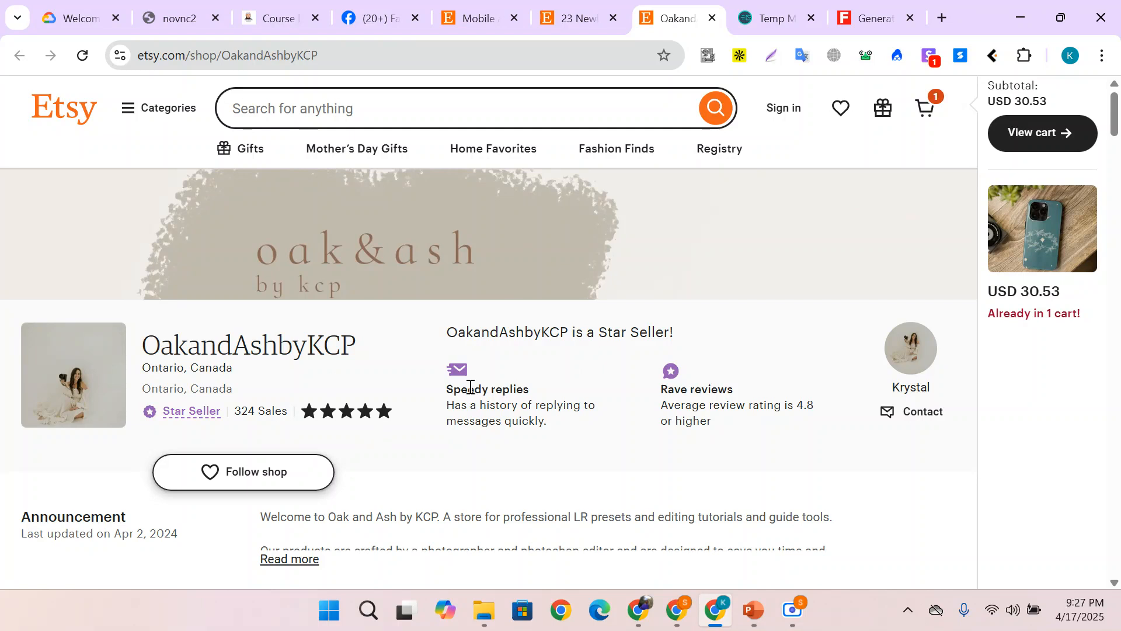
drag(145, 345, 380, 350)
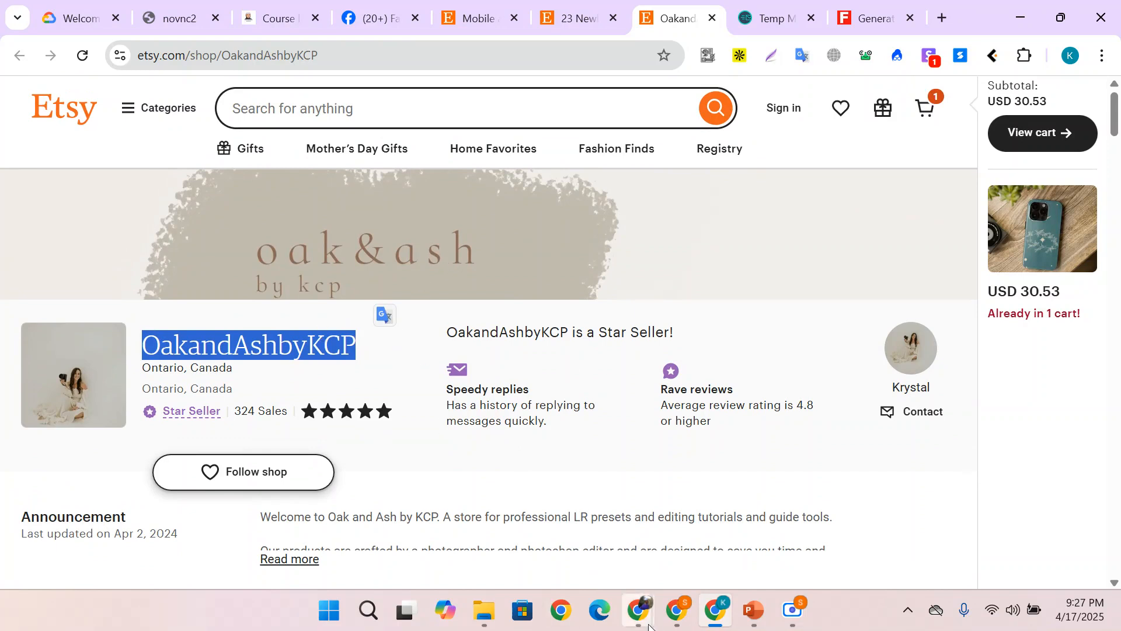
In the other Chrome window, open the Etsy SEO Buyer spreadsheet from Google Drive.
click(676, 611)
click(575, 475)
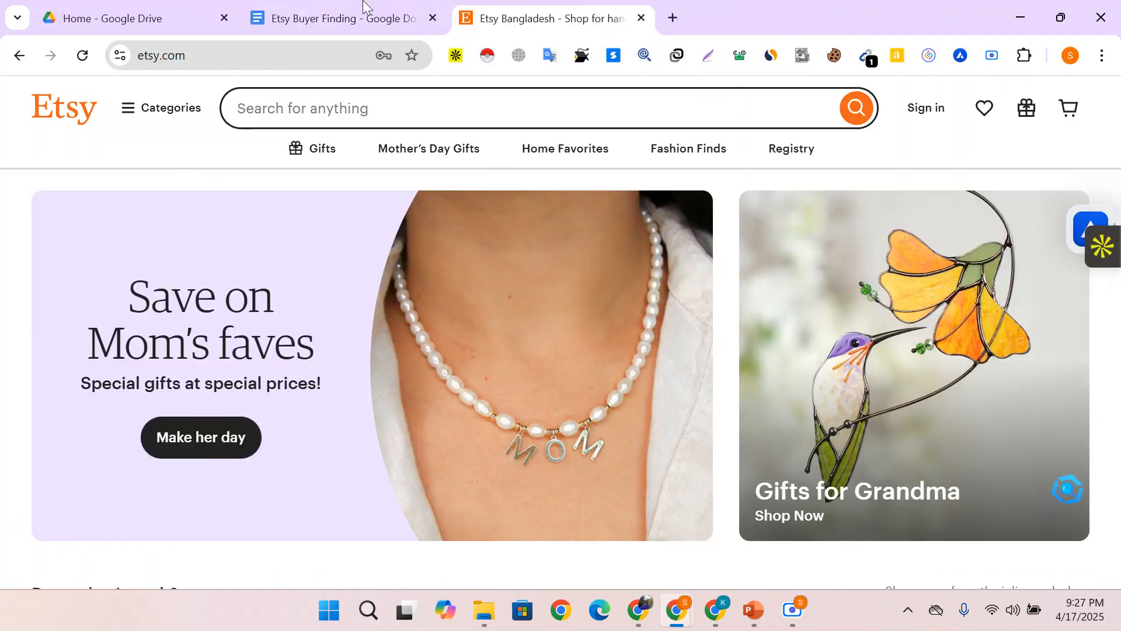
click(117, 17)
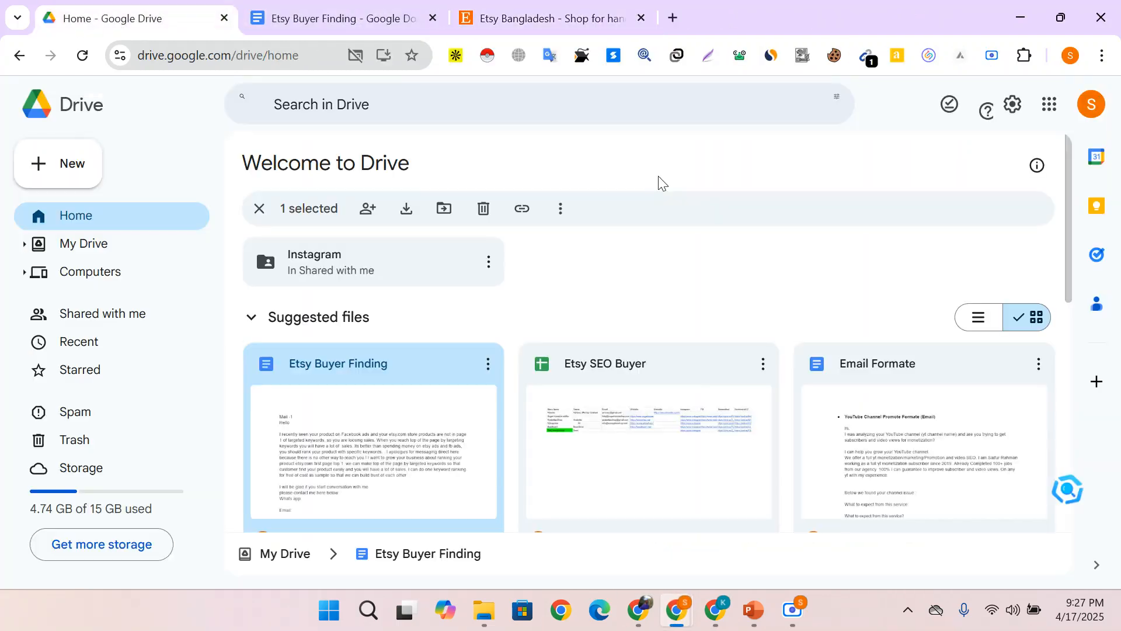
double_click(644, 357)
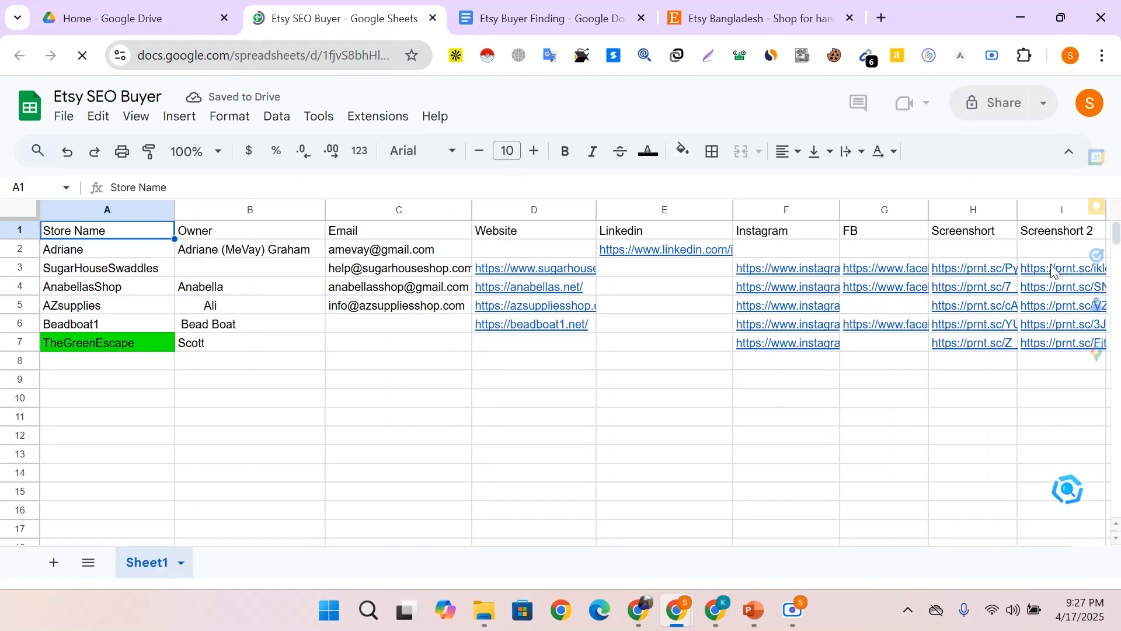
Open the cell H3 Lightshot link in a new tab.
click(1053, 271)
click(954, 271)
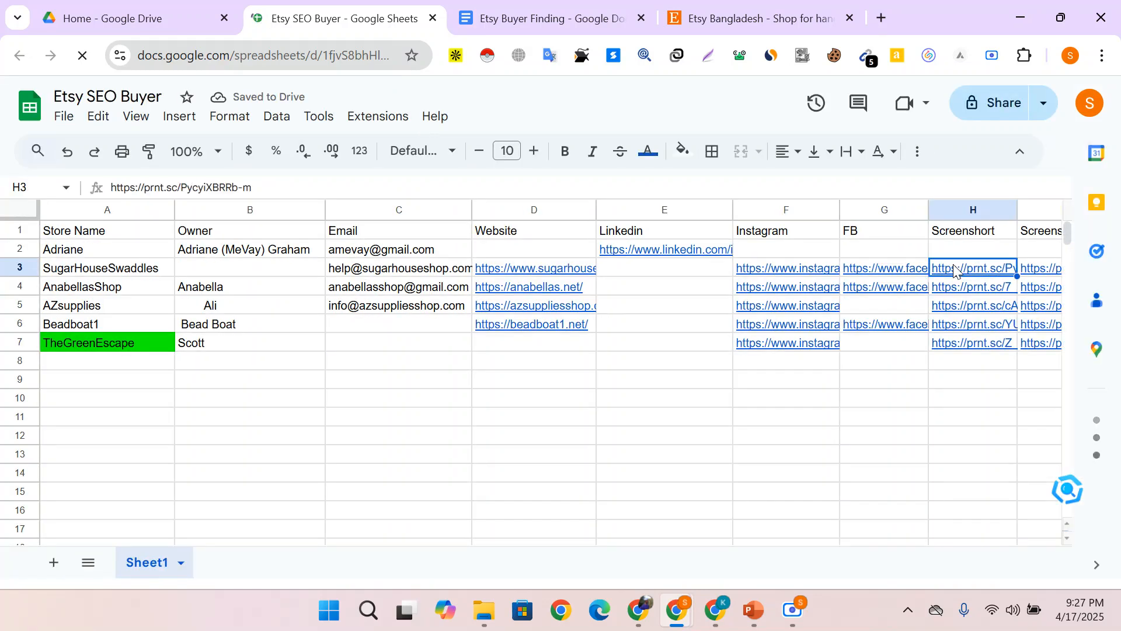
click(881, 18)
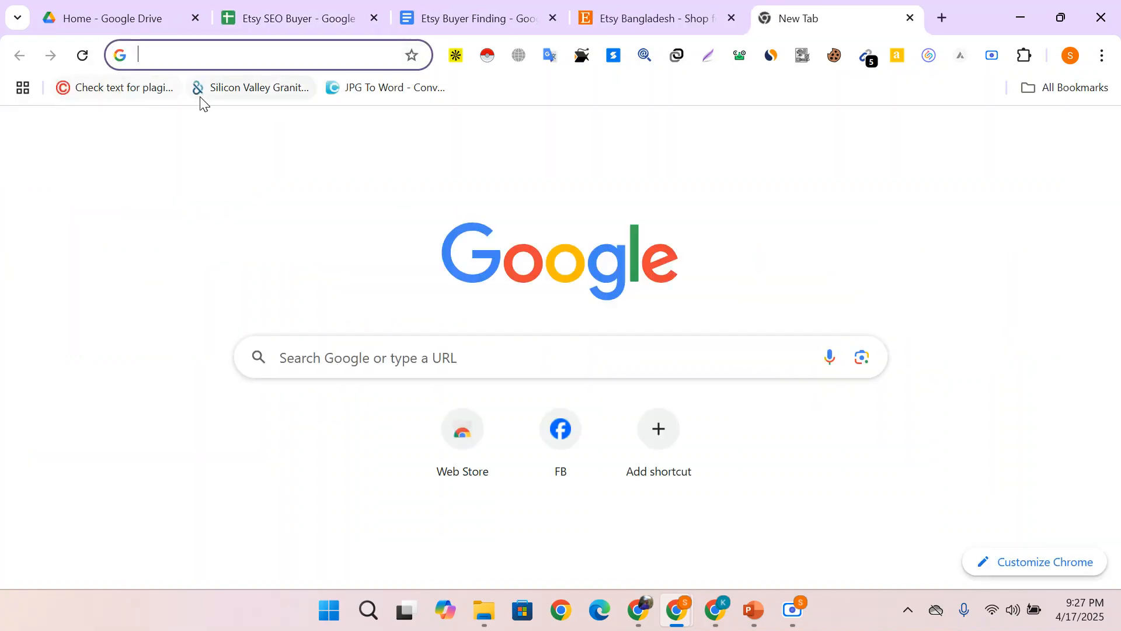
key(Return)
Open the cell I3 link in another tab, then view the SugarHouseSwaddles stats screenshot.
click(286, 15)
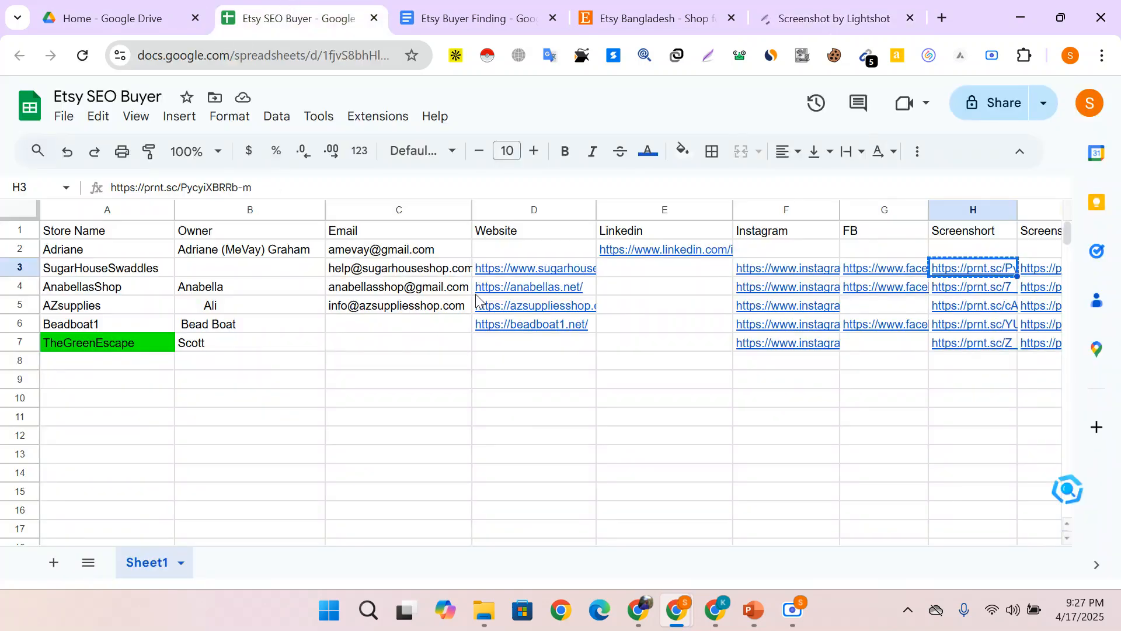
click(1044, 273)
key(ctrl+c)
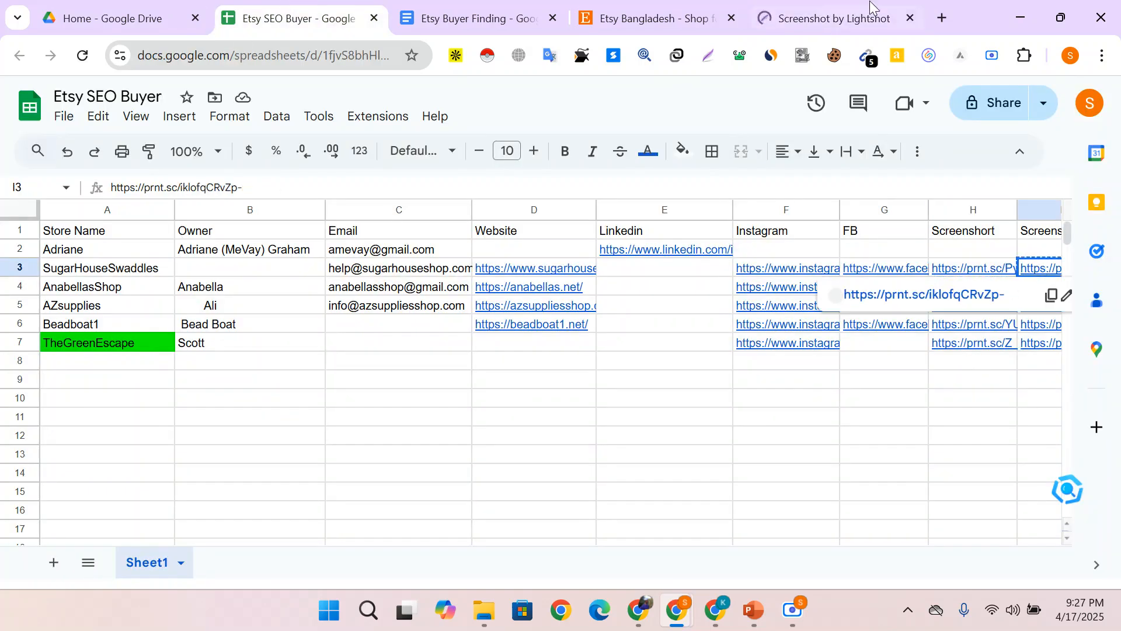
click(942, 18)
key(ctrl+v)
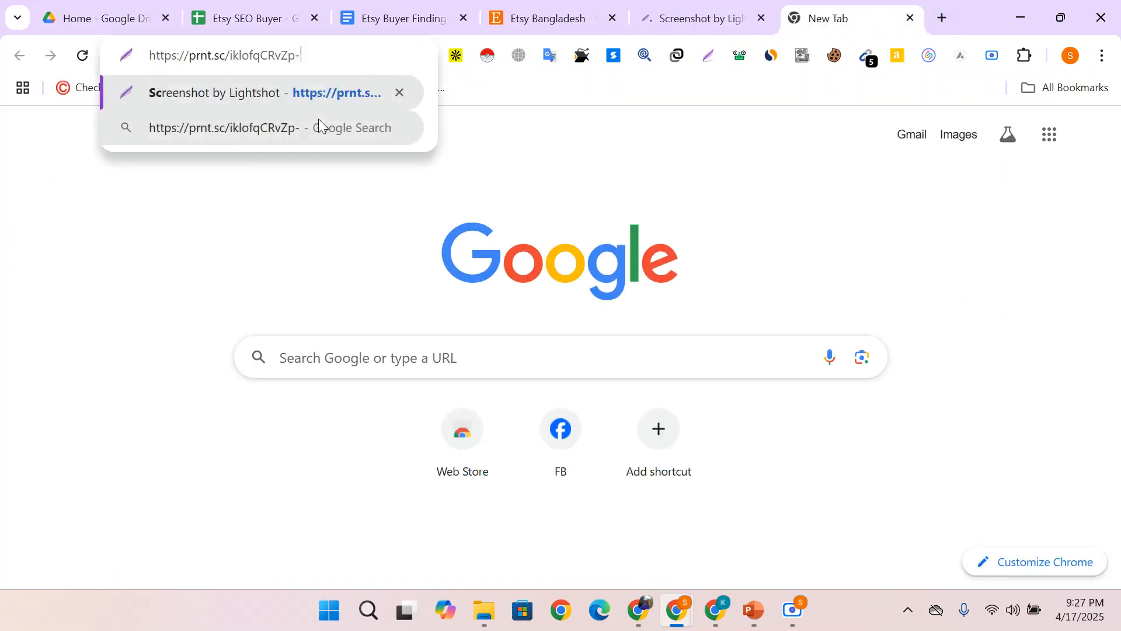
key(Return)
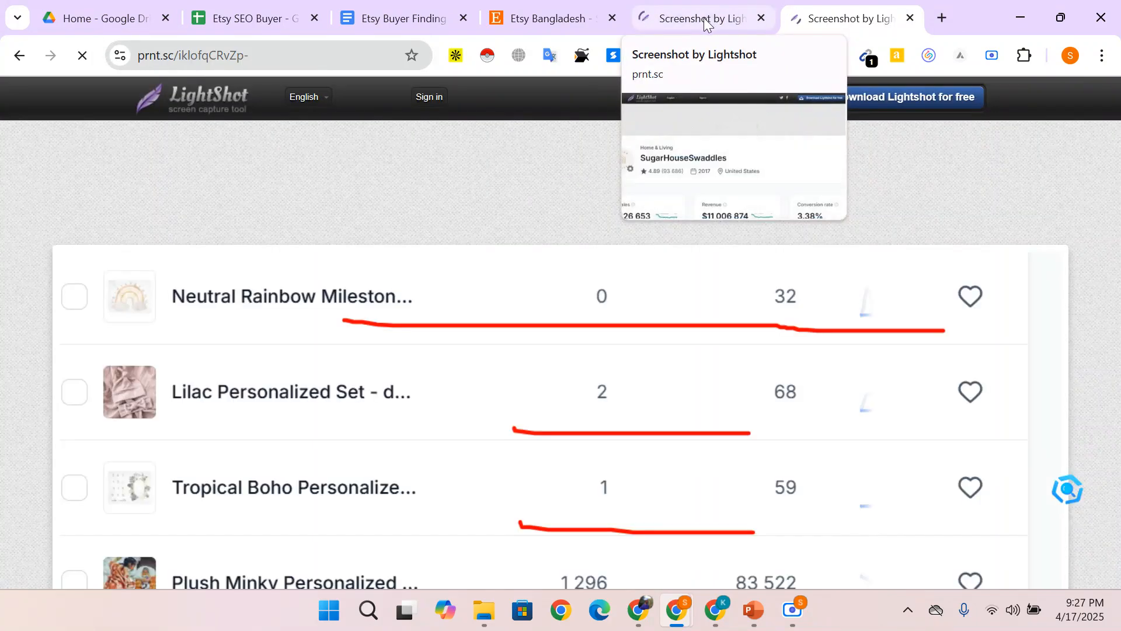
click(705, 20)
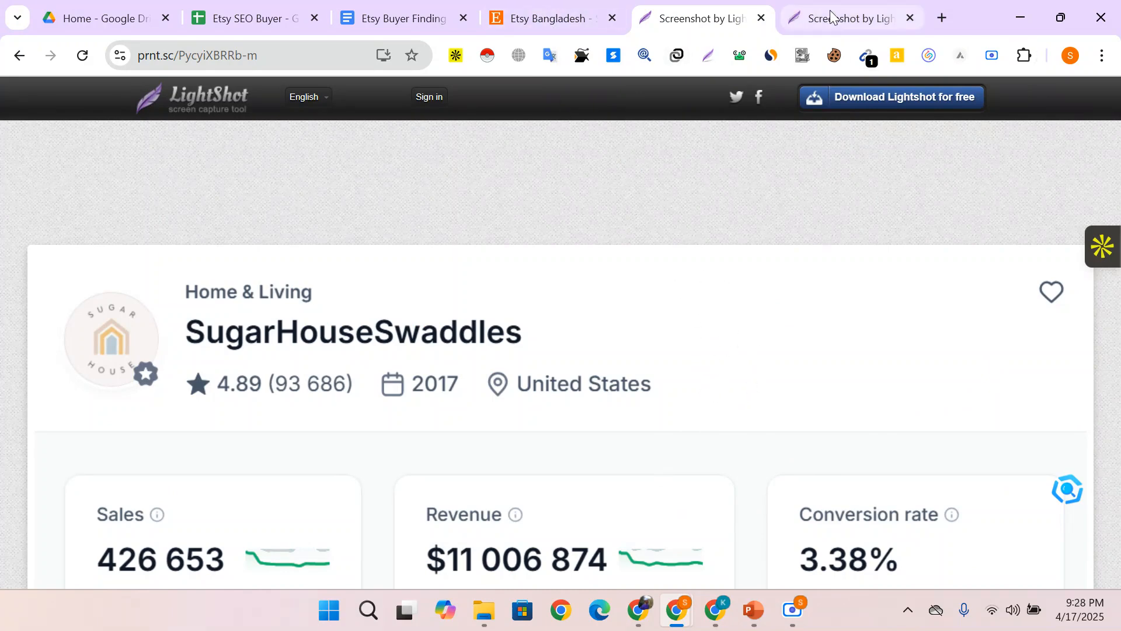
Copy the SugarHouseSwaddles Lightshot URL and load it in a new tab in the other window.
click(300, 58)
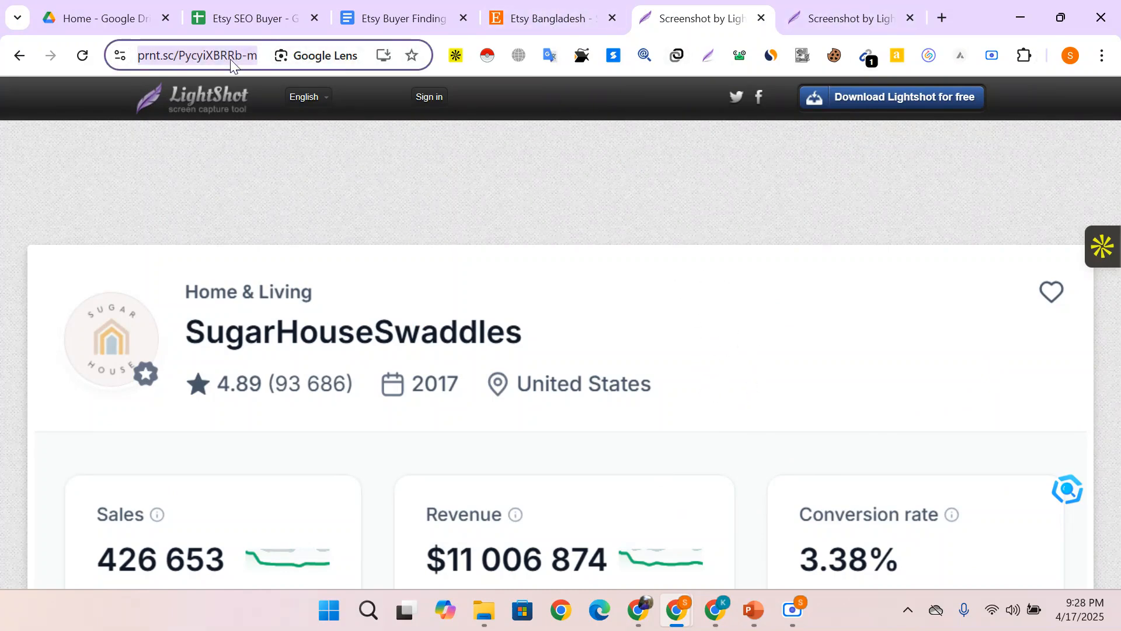
click(715, 610)
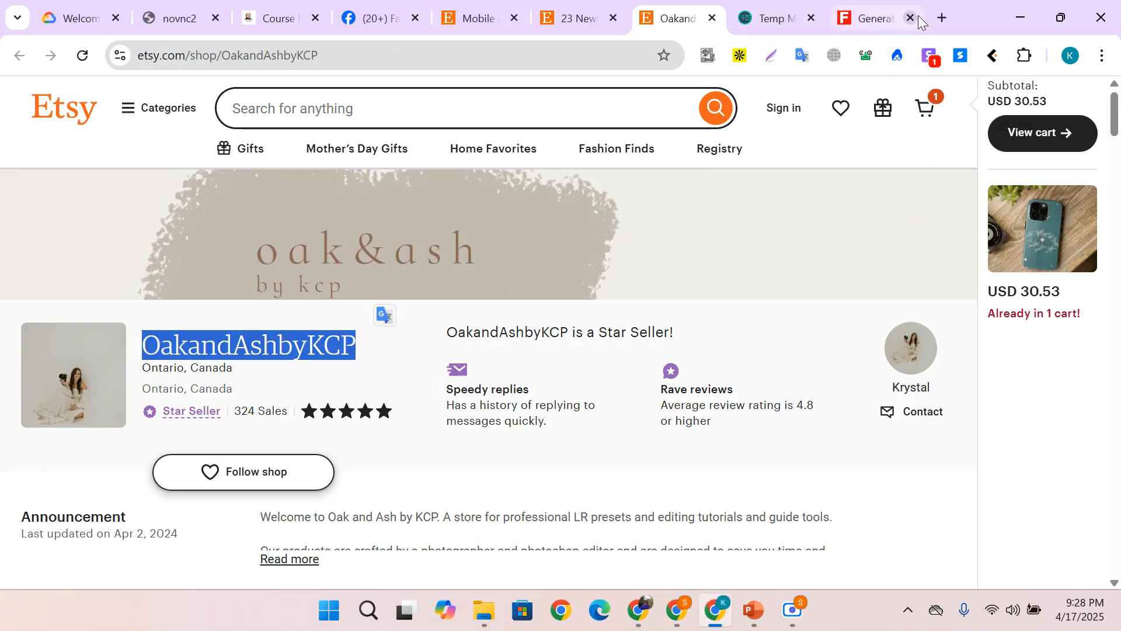
click(942, 21)
key(ctrl+v)
key(Return)
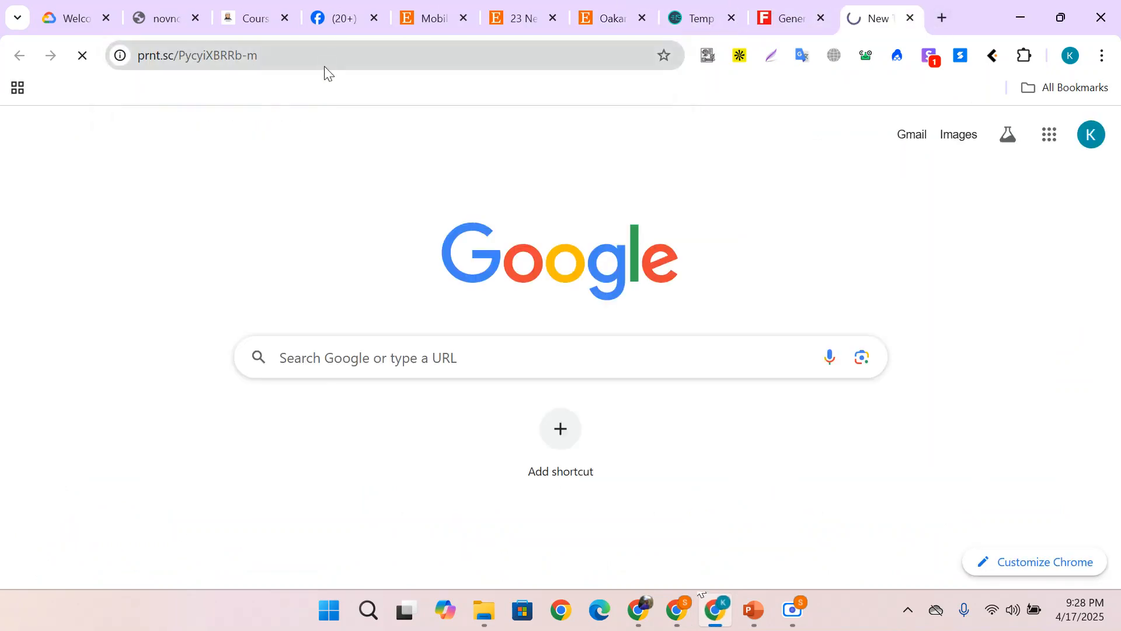
scroll(613, 370, down, 3)
scroll(613, 371, up, 2)
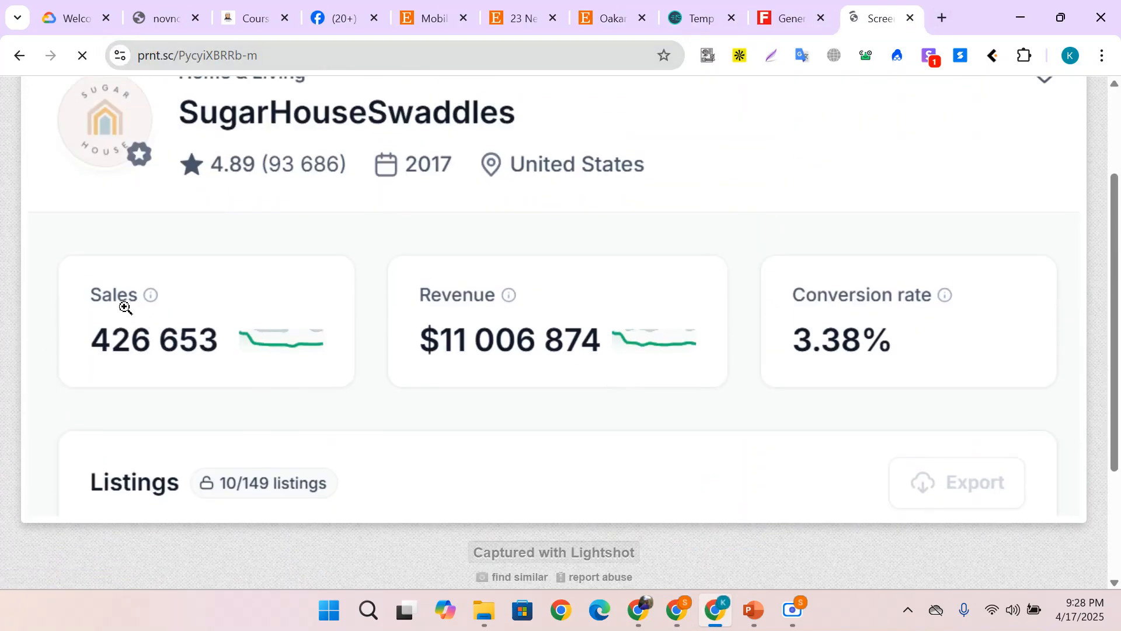
Close that duplicate Lightshot tab and bring the original Lightshot window back to front.
mouse_move(659, 620)
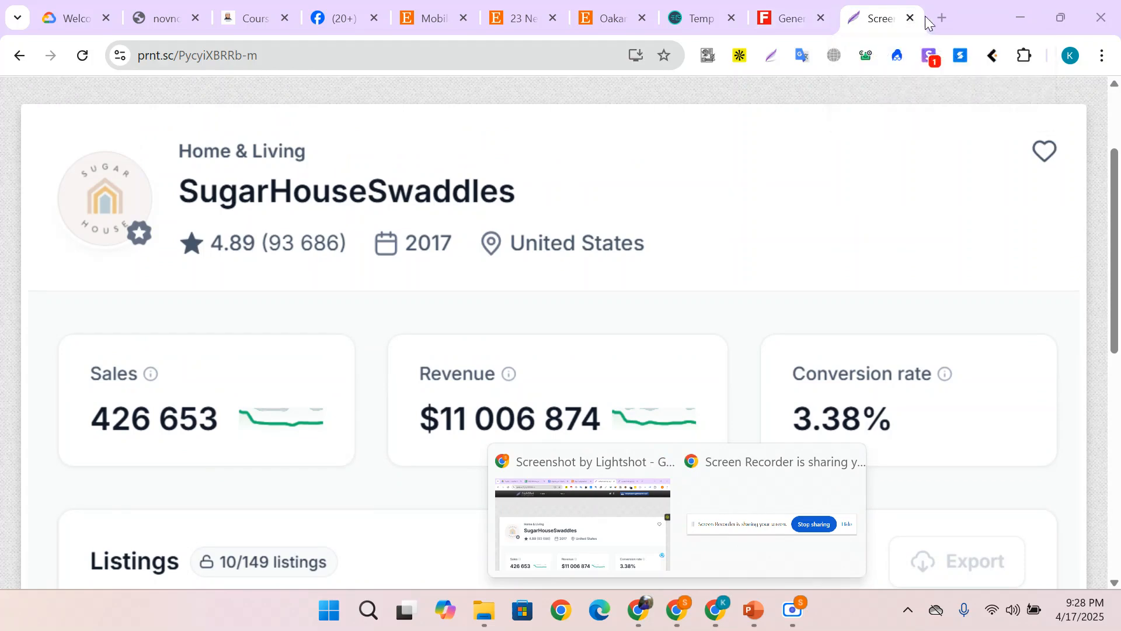
click(910, 18)
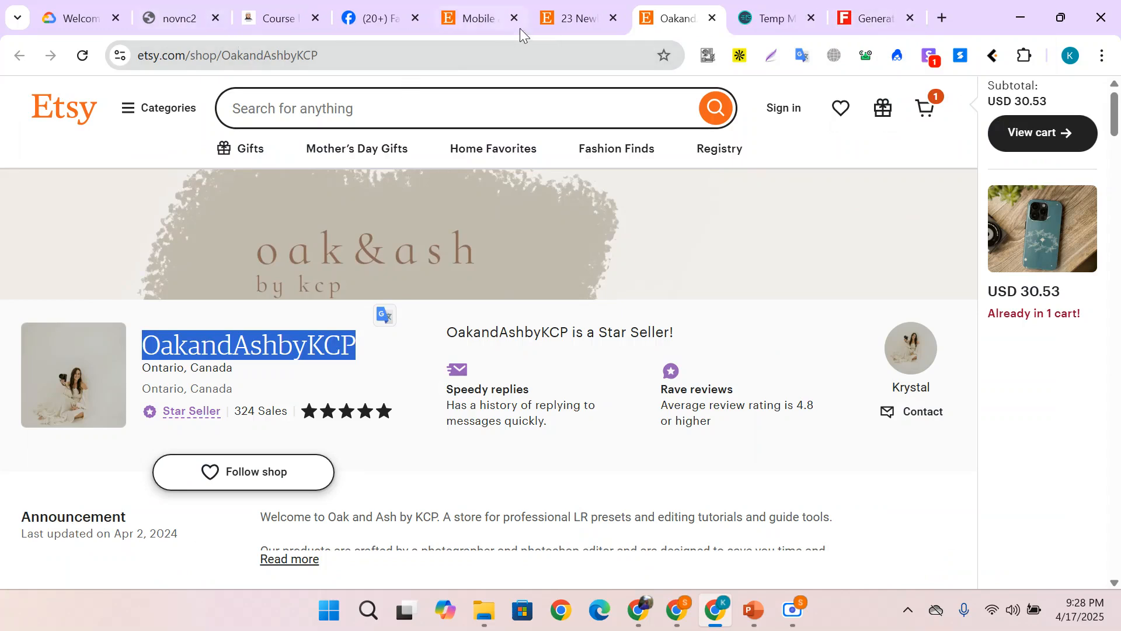
mouse_move(677, 610)
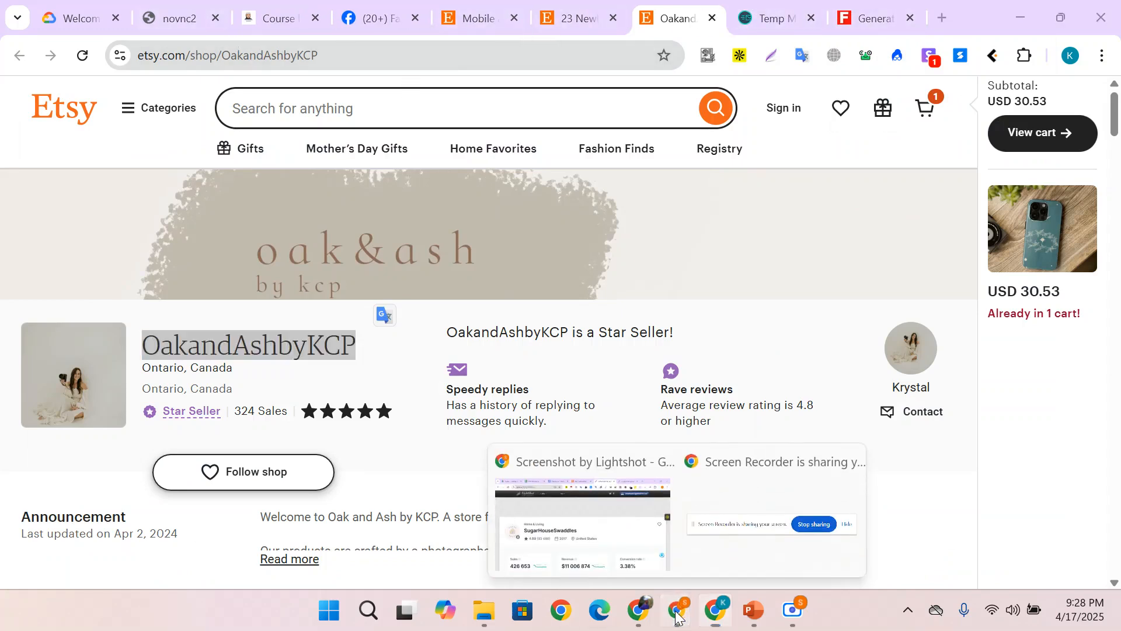
click(611, 461)
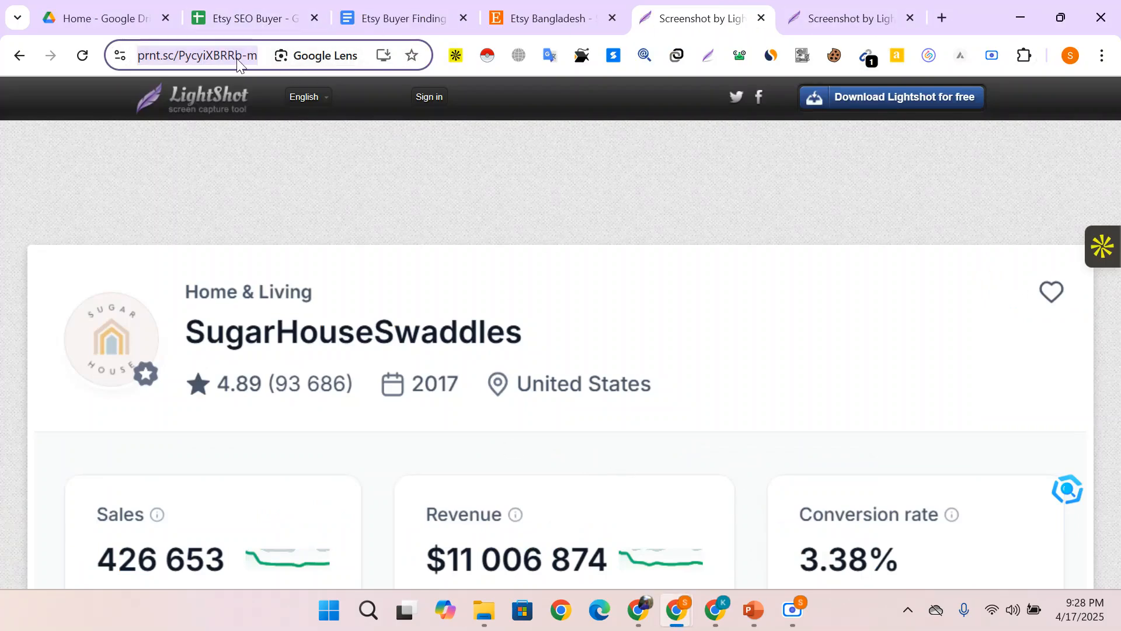
Copy the second Lightshot screenshot's URL and load it in a new tab in the other window.
click(881, 25)
click(177, 52)
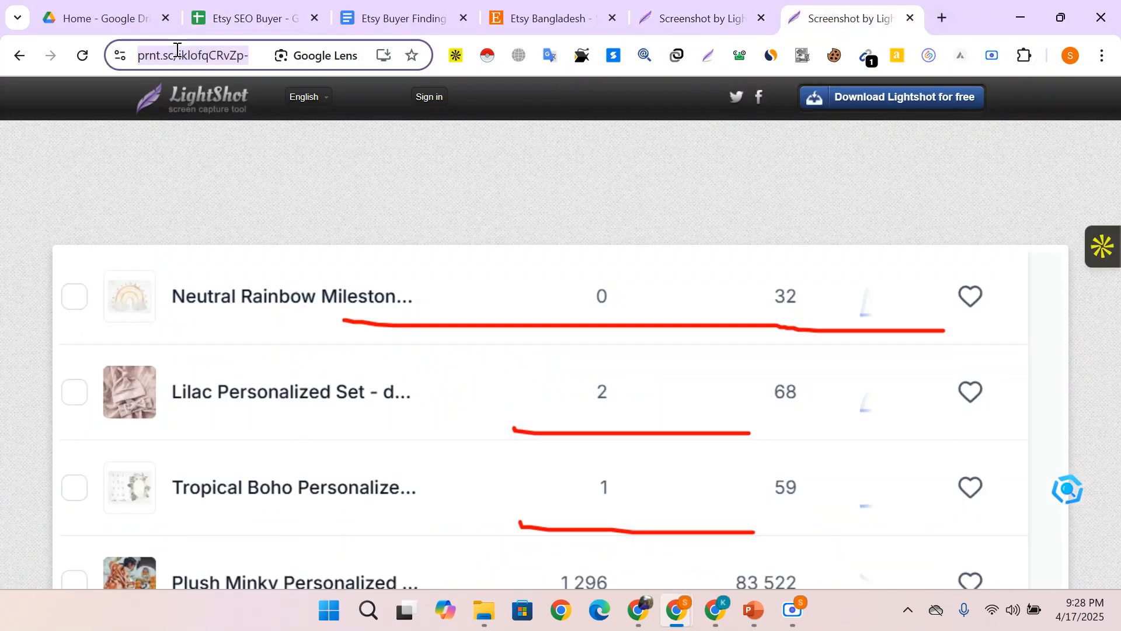
click(716, 610)
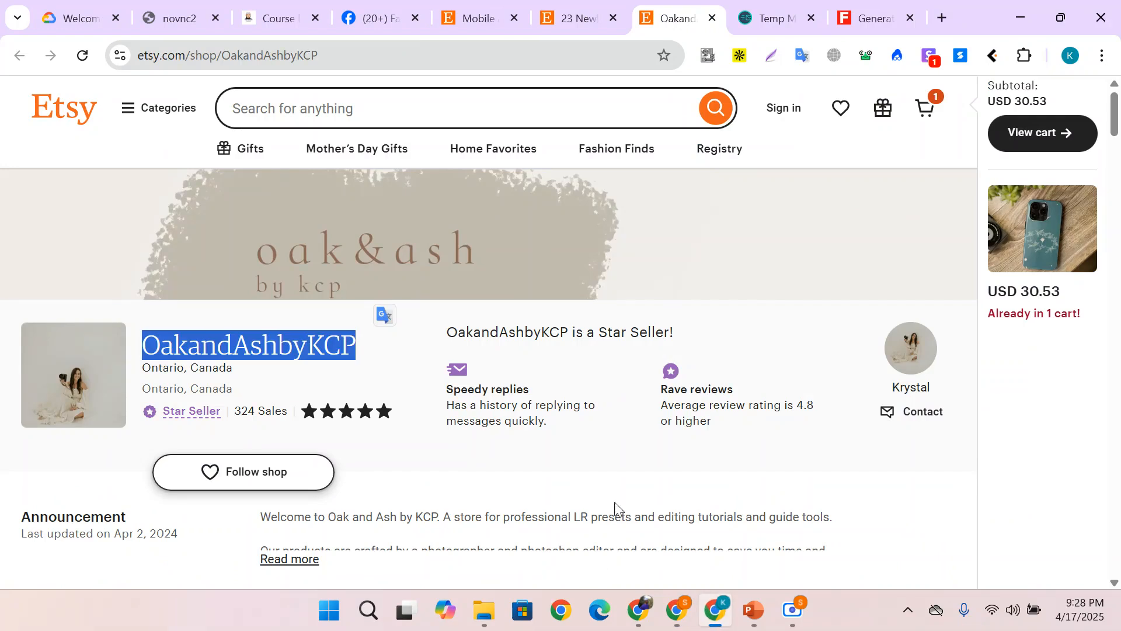
click(942, 21)
key(ctrl+v)
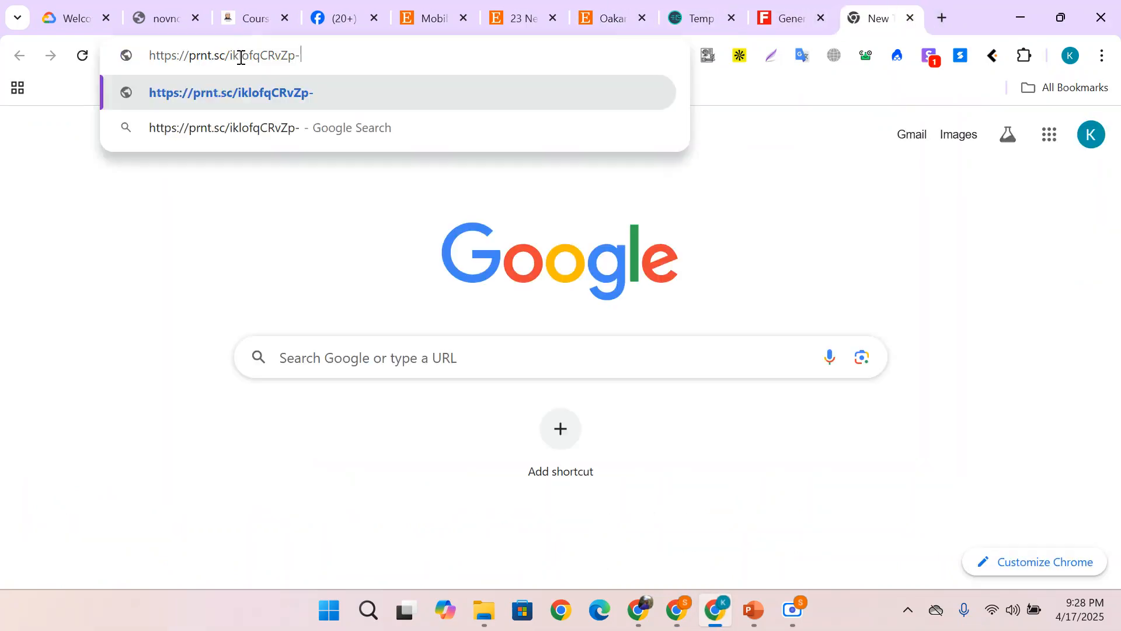
key(Return)
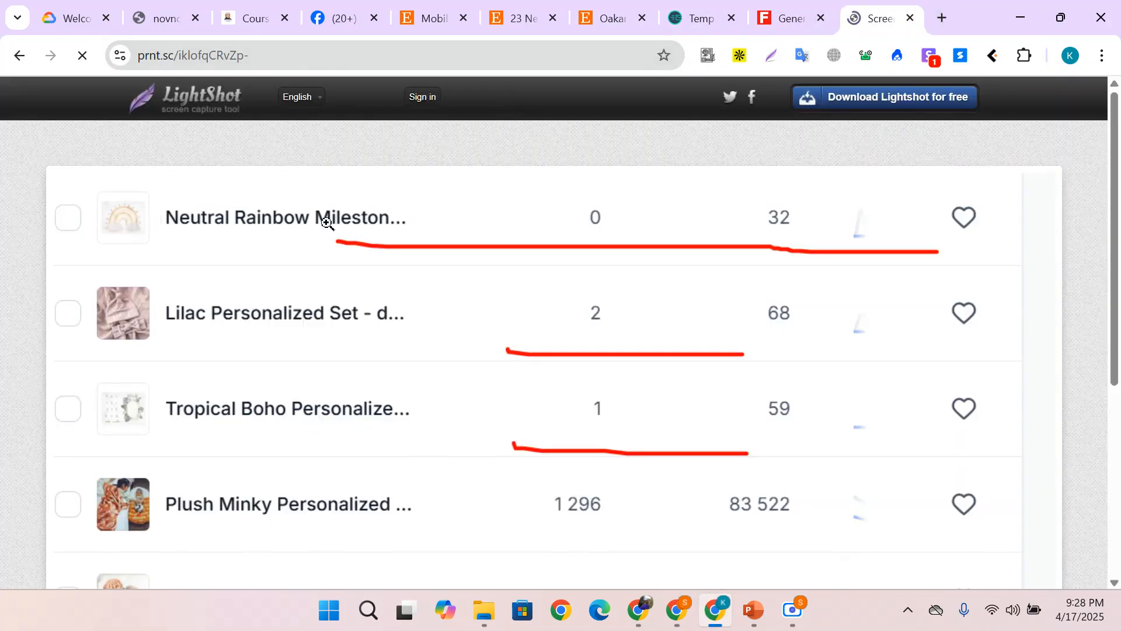
scroll(750, 318, down, 4)
scroll(630, 315, up, 3)
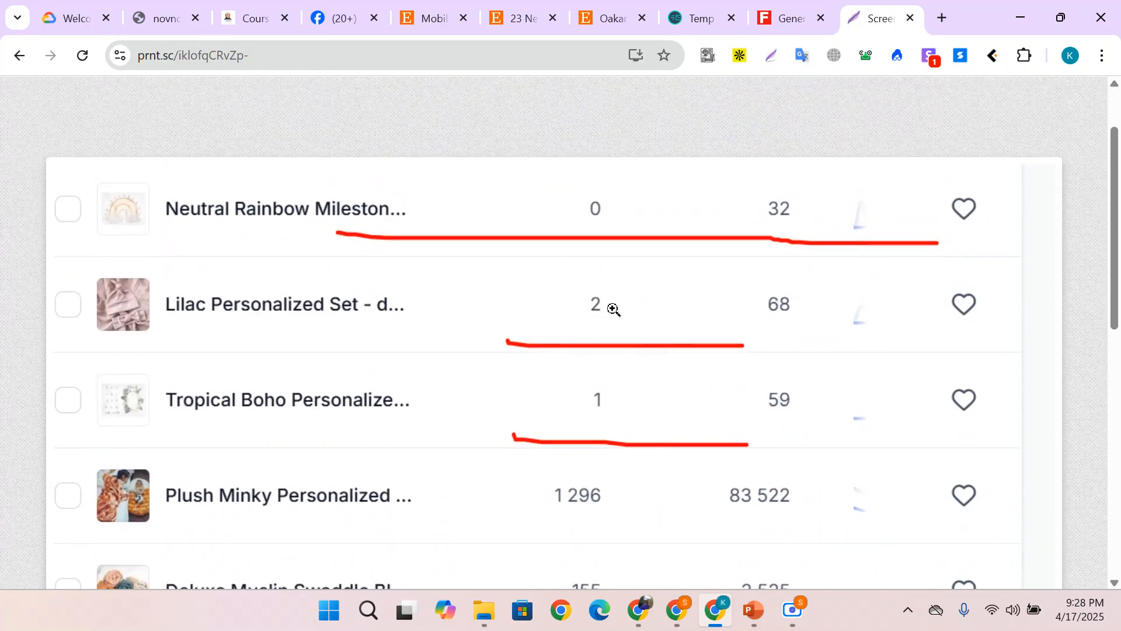
scroll(508, 285, down, 3)
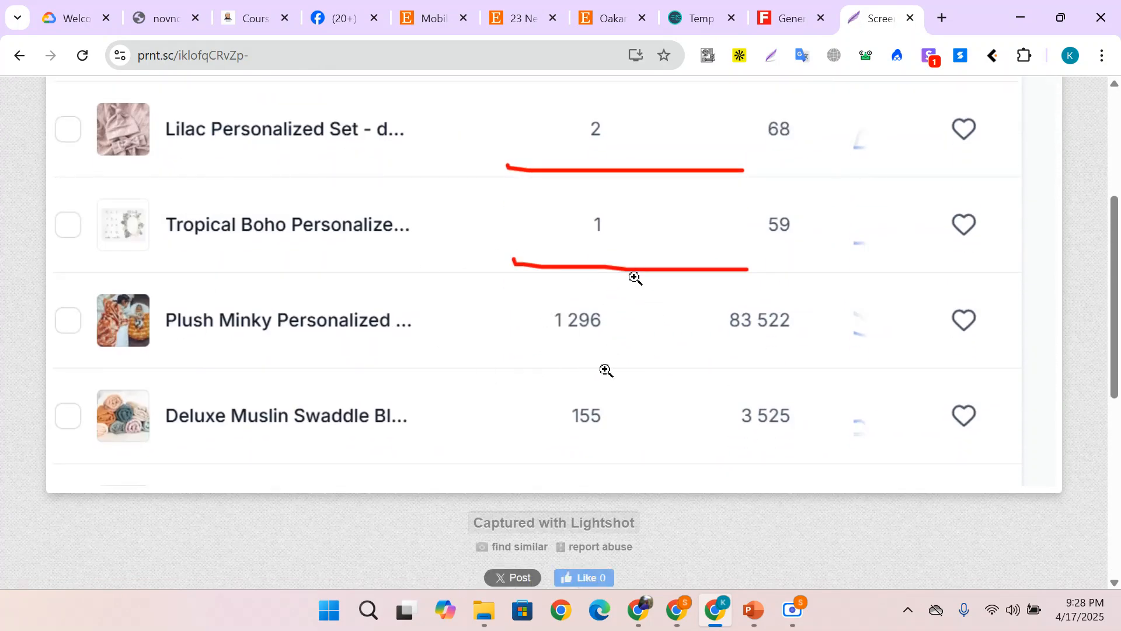
scroll(738, 387, up, 3)
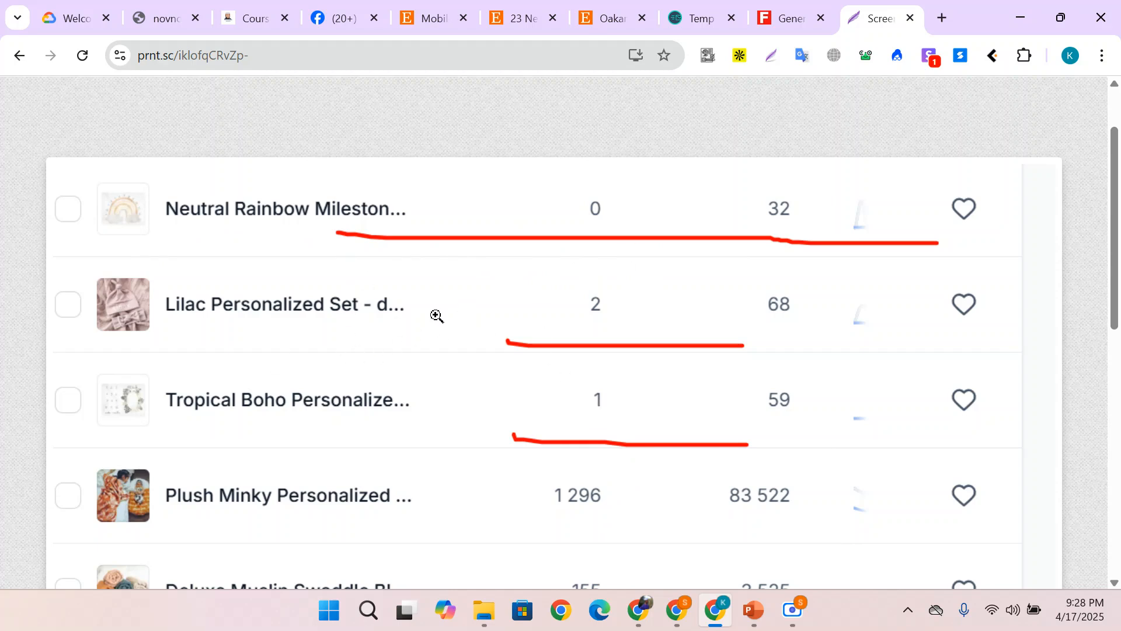
Close the Fake Name Generator and Temp Mail tabs, then bring the first browser's screenshot window forward.
click(820, 19)
click(732, 18)
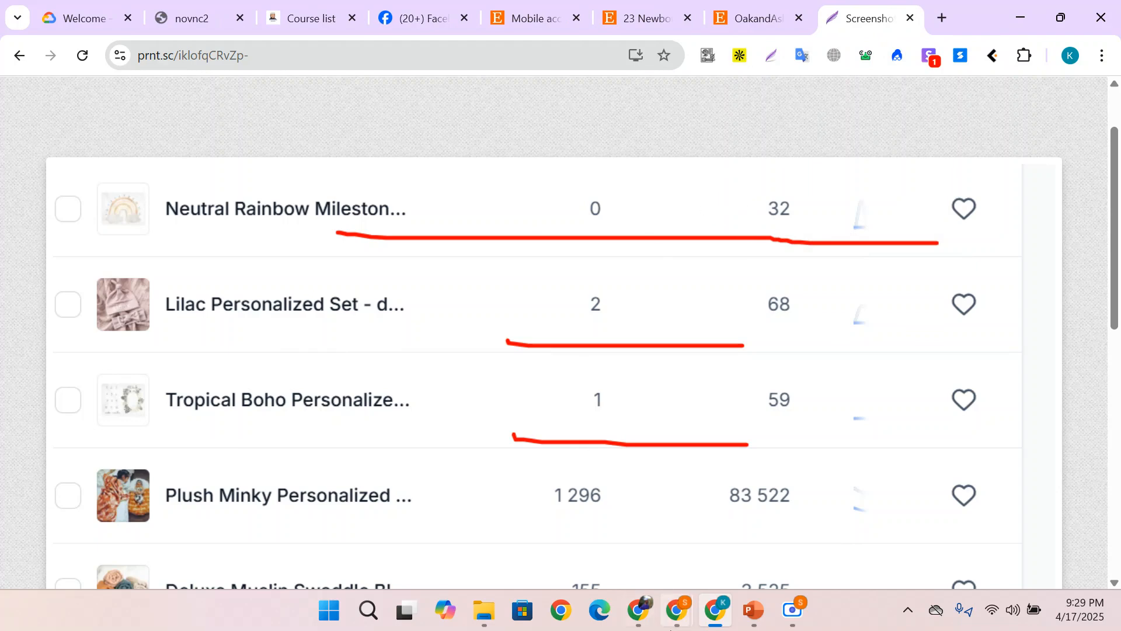
mouse_move(643, 624)
mouse_move(665, 601)
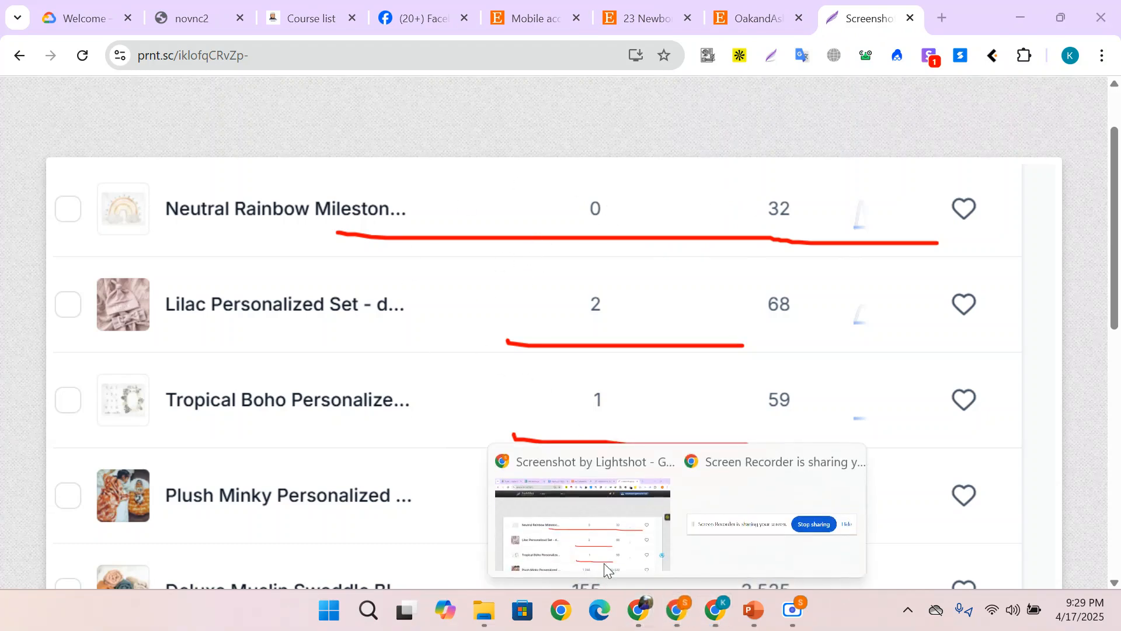
click(591, 464)
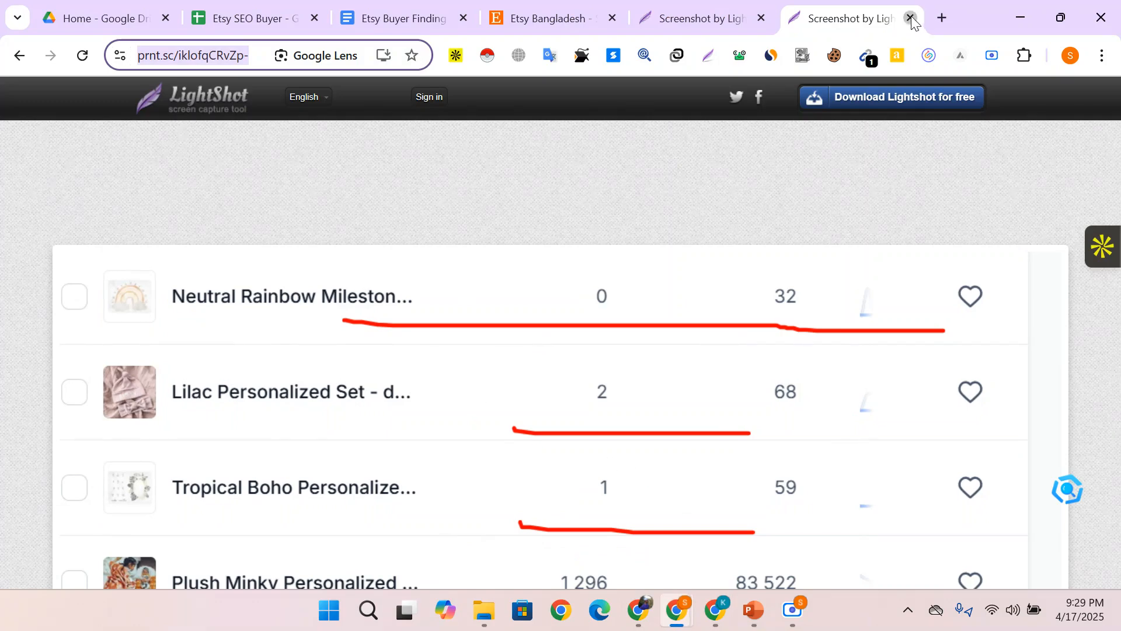
Close both Lightshot tabs, skim the Etsy Buyer Finding drafts and the sheet, then front the other window.
click(910, 18)
click(910, 18)
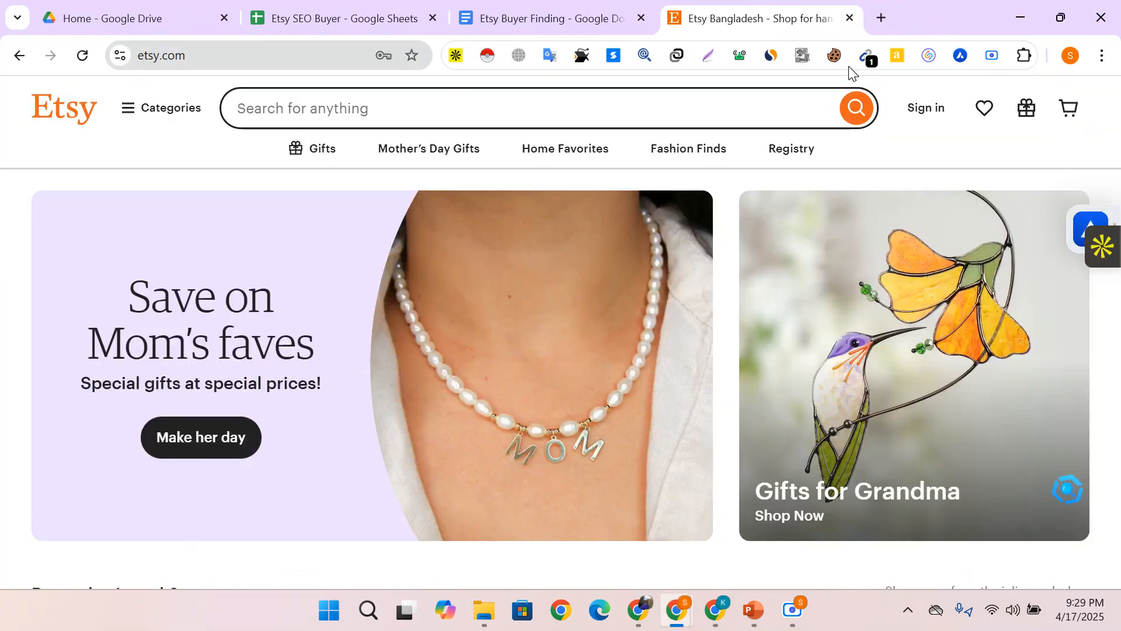
click(555, 22)
scroll(561, 357, up, 3)
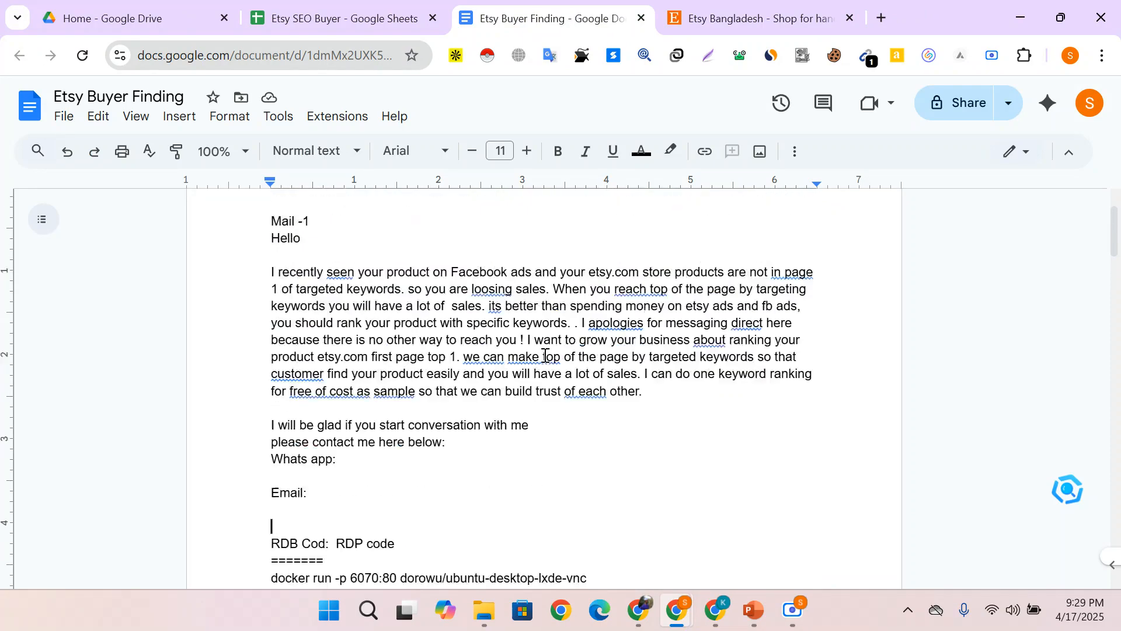
scroll(572, 368, down, 12)
scroll(572, 373, down, 10)
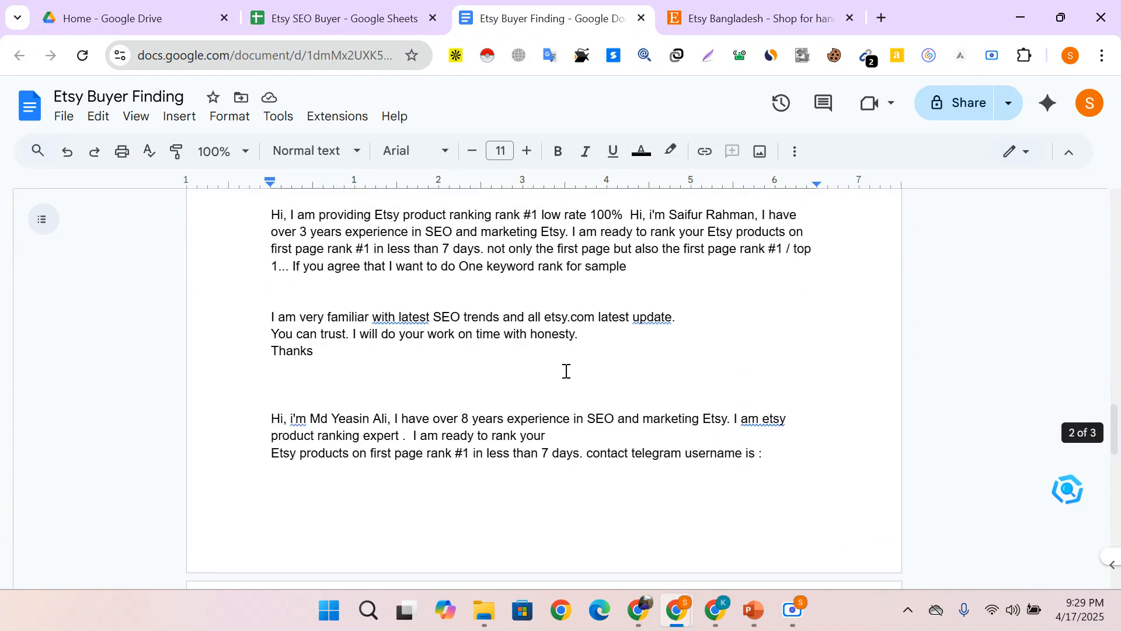
scroll(567, 371, up, 15)
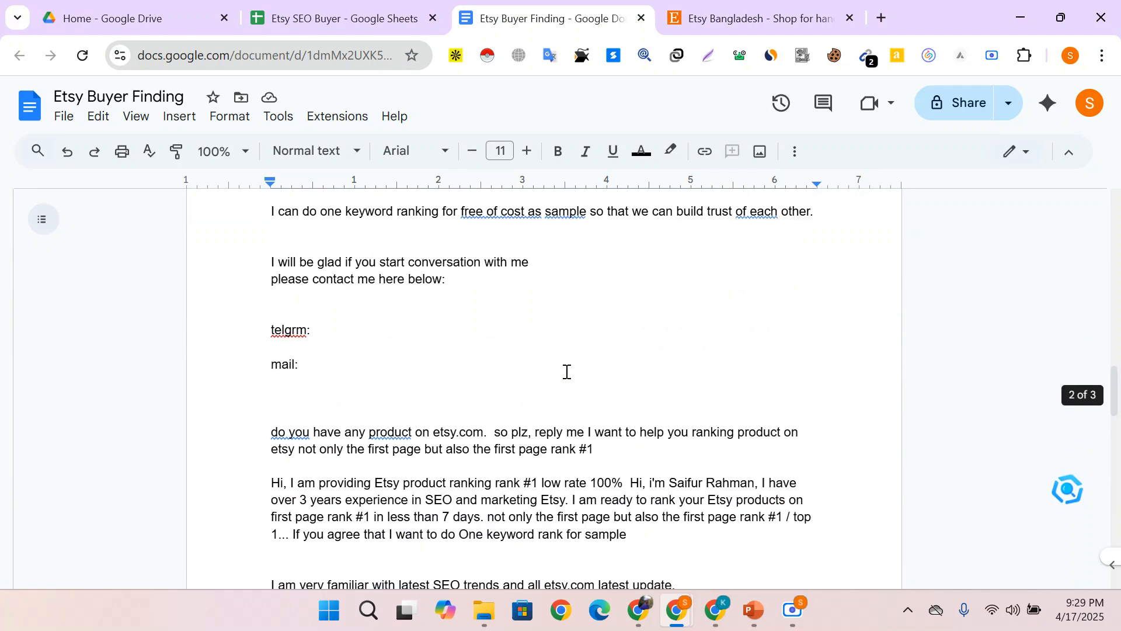
click(320, 17)
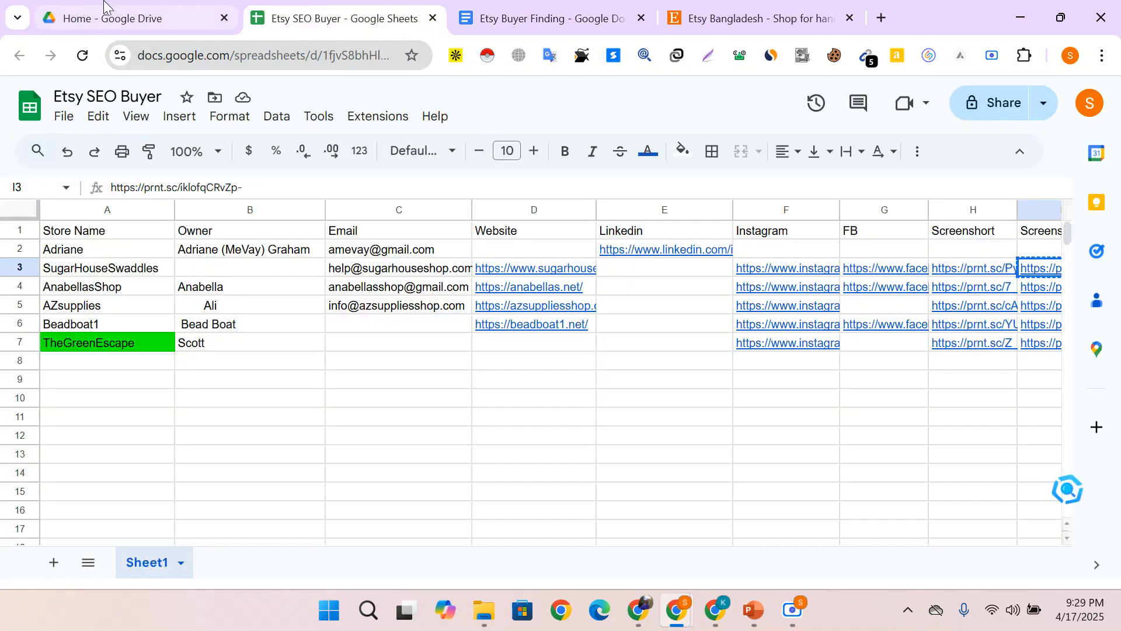
click(720, 622)
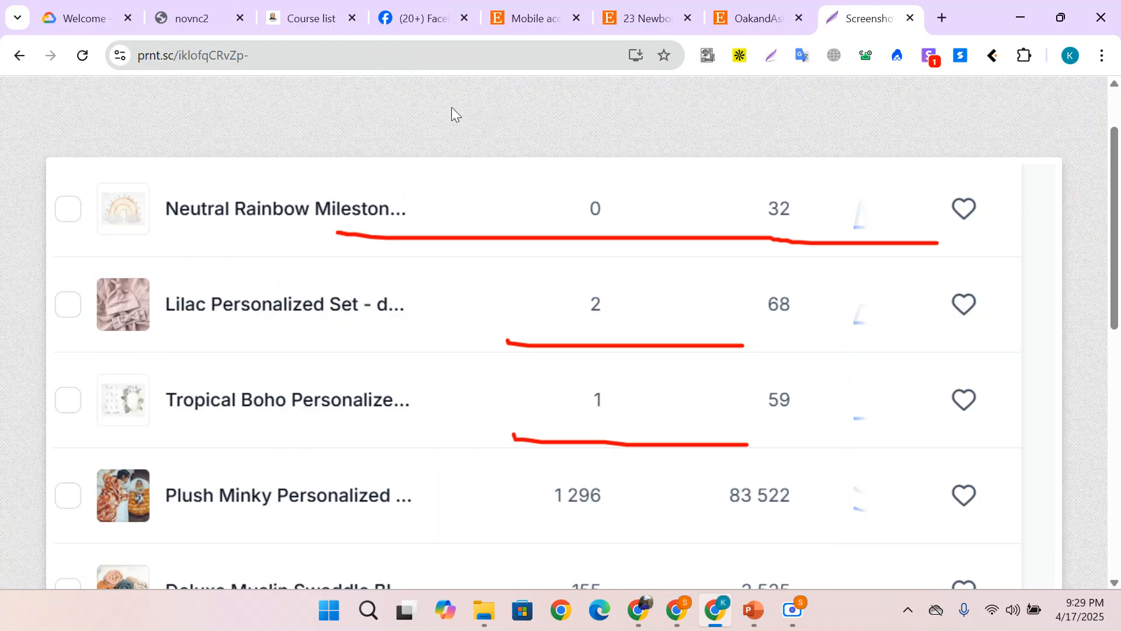
Close the last Lightshot tab, clear the shop-name selection, and return to the novnc2 remote desktop.
click(911, 19)
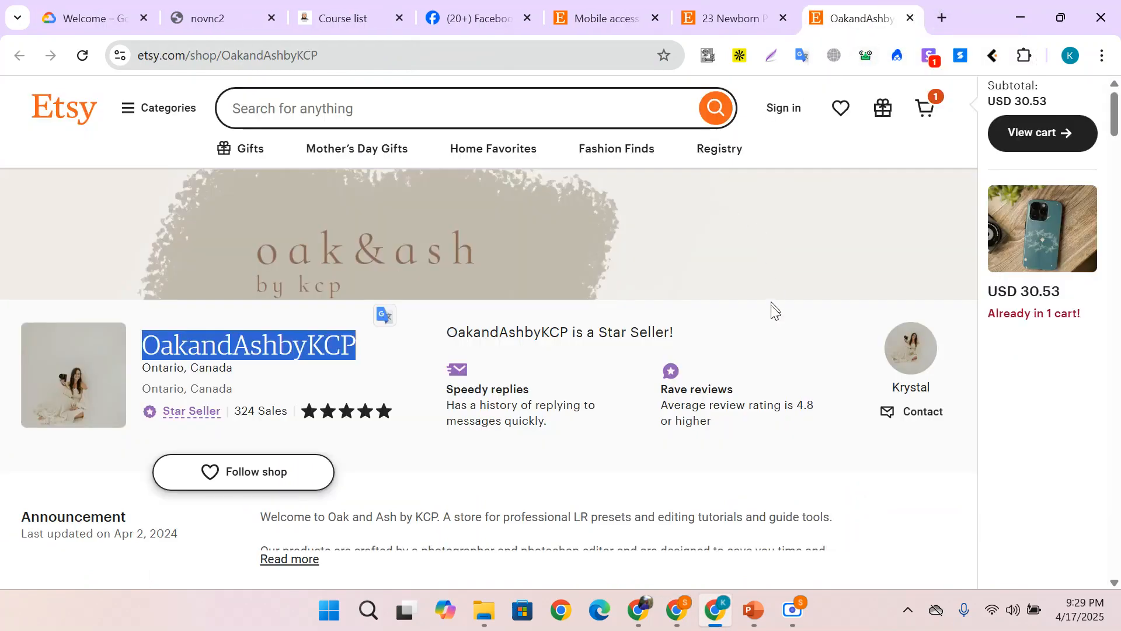
click(772, 332)
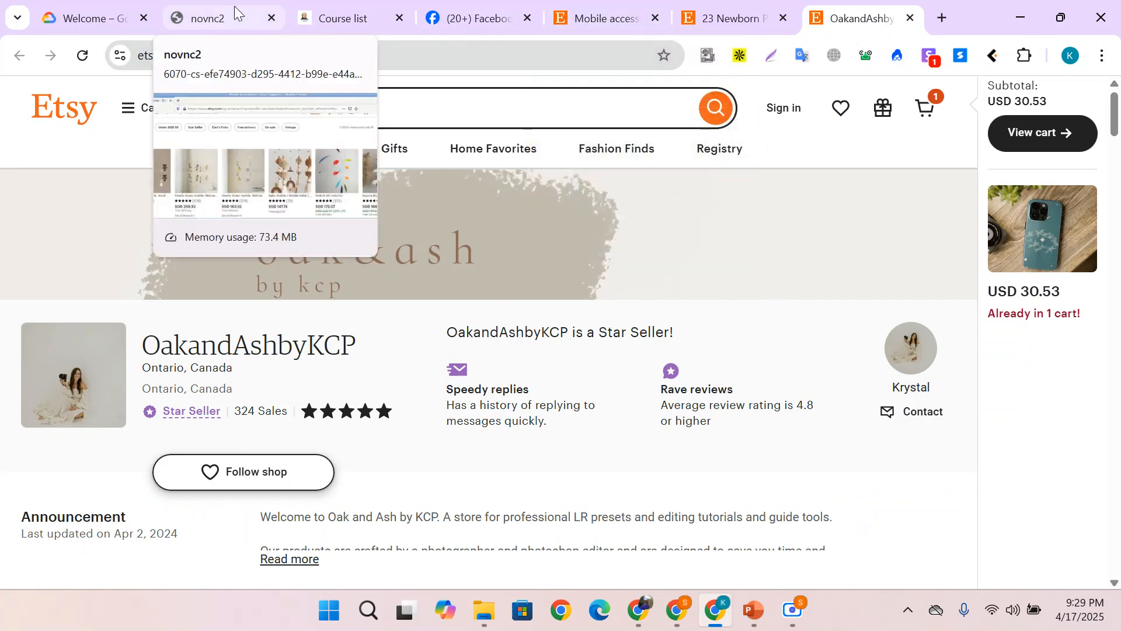
click(227, 19)
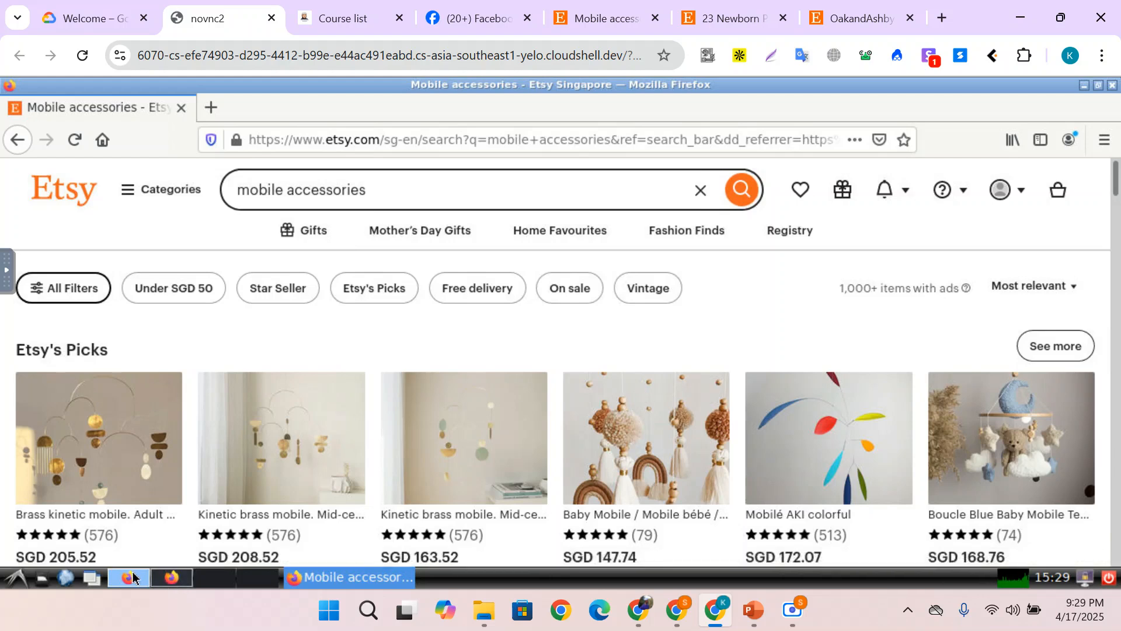
Check the Firefox basket holding the EasySMX M15, then return to the mobile accessories results.
click(164, 578)
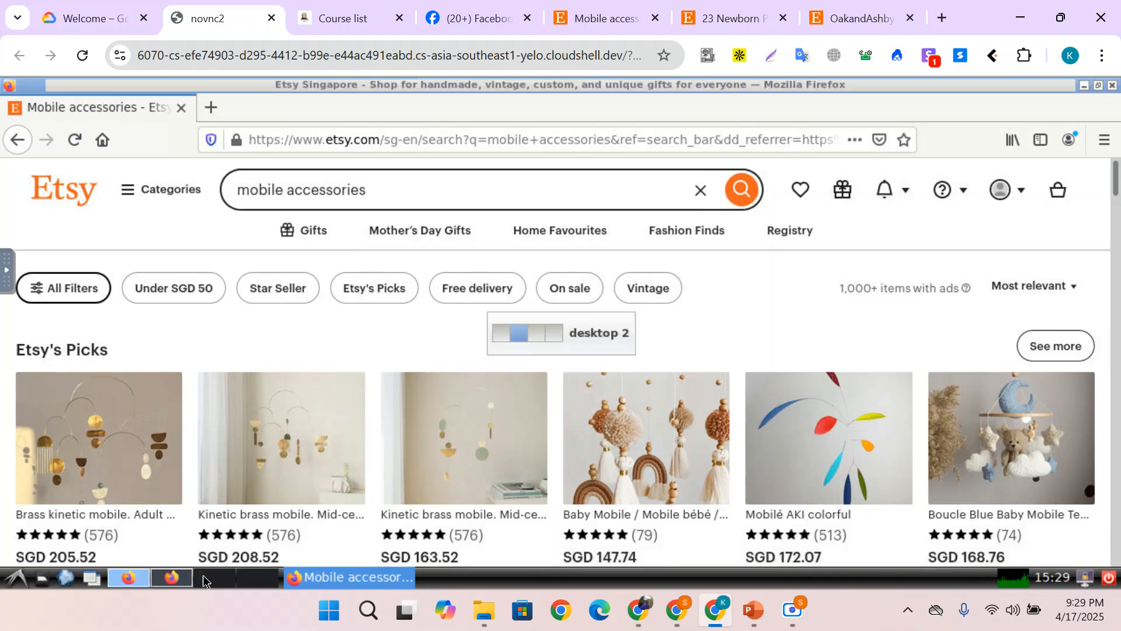
scroll(267, 581, down, 2)
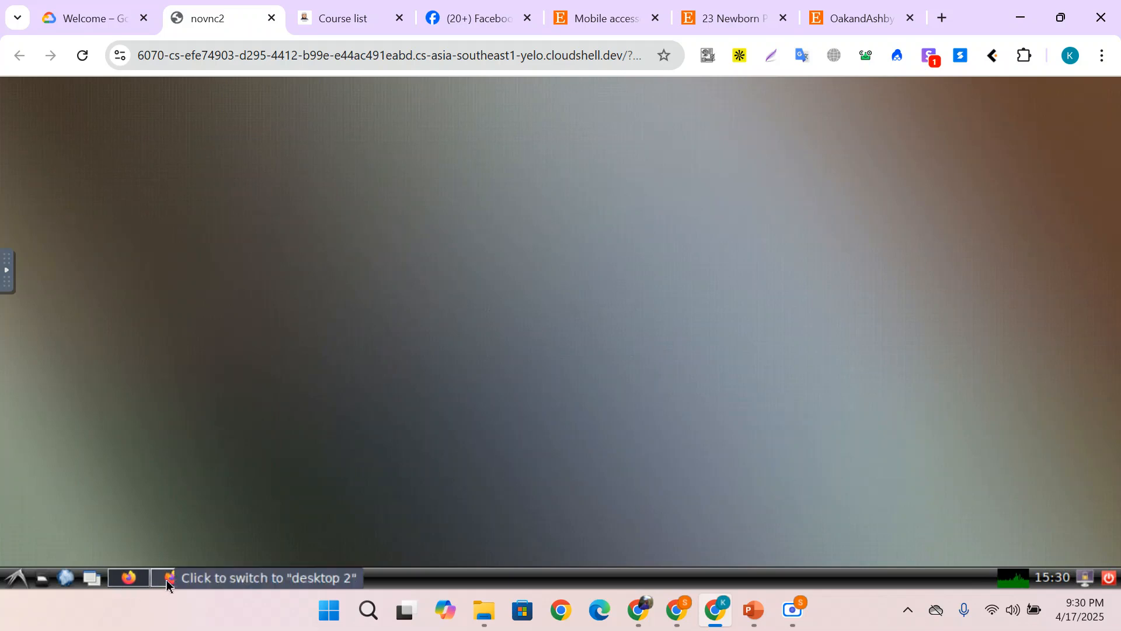
click(128, 580)
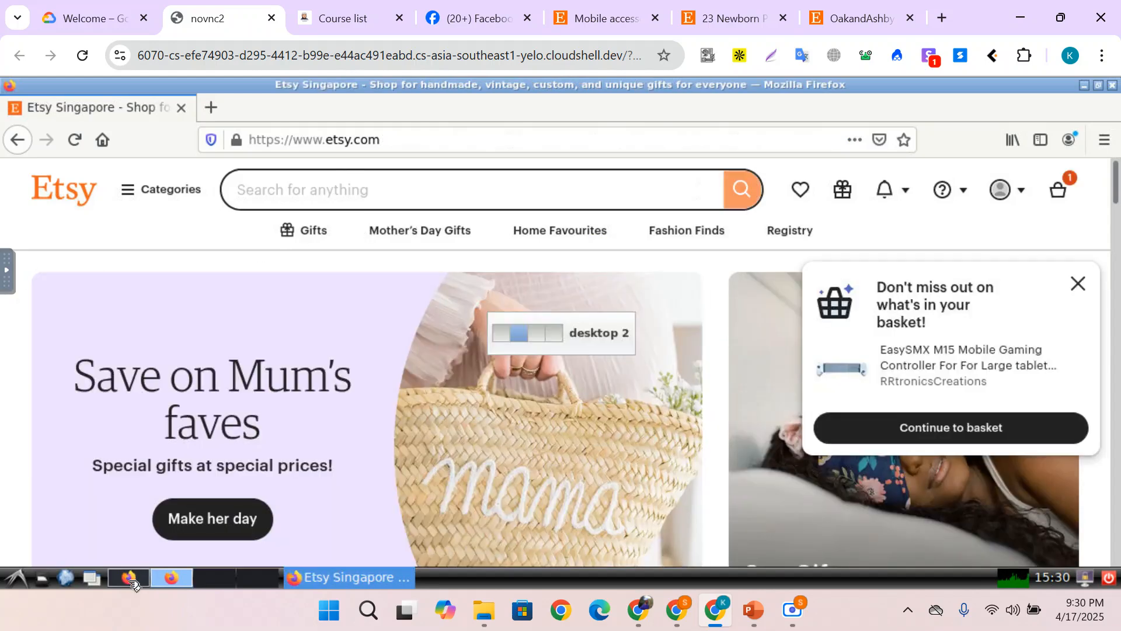
Cycle through virtual desktops 1–4, ending on the empty third desktop.
click(166, 577)
key(ctrl+alt+Left)
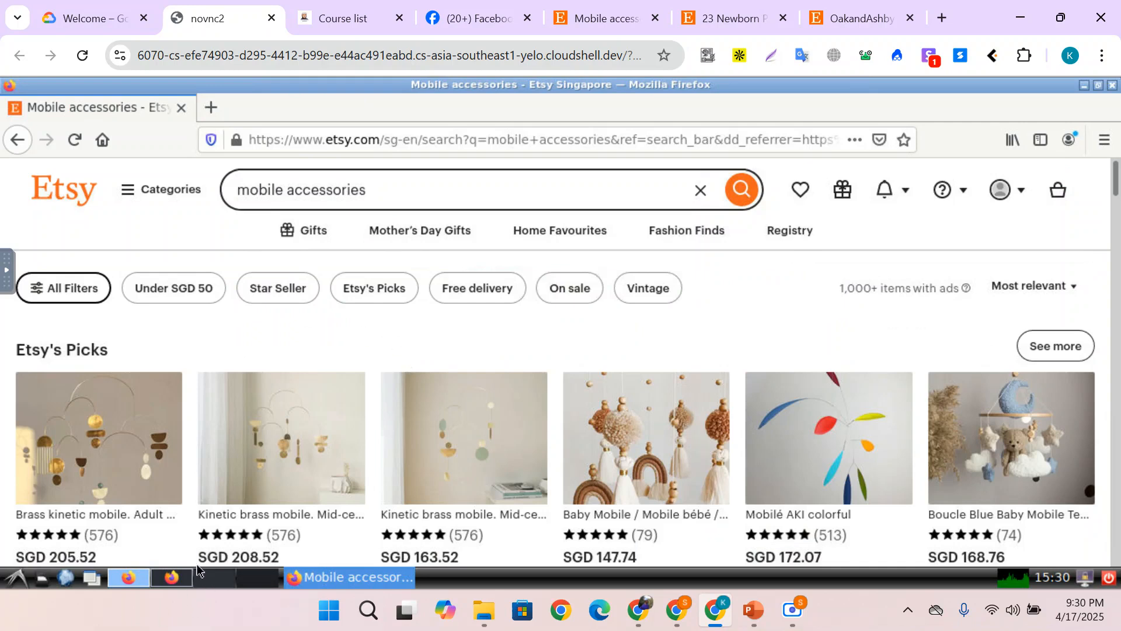
click(202, 580)
click(251, 582)
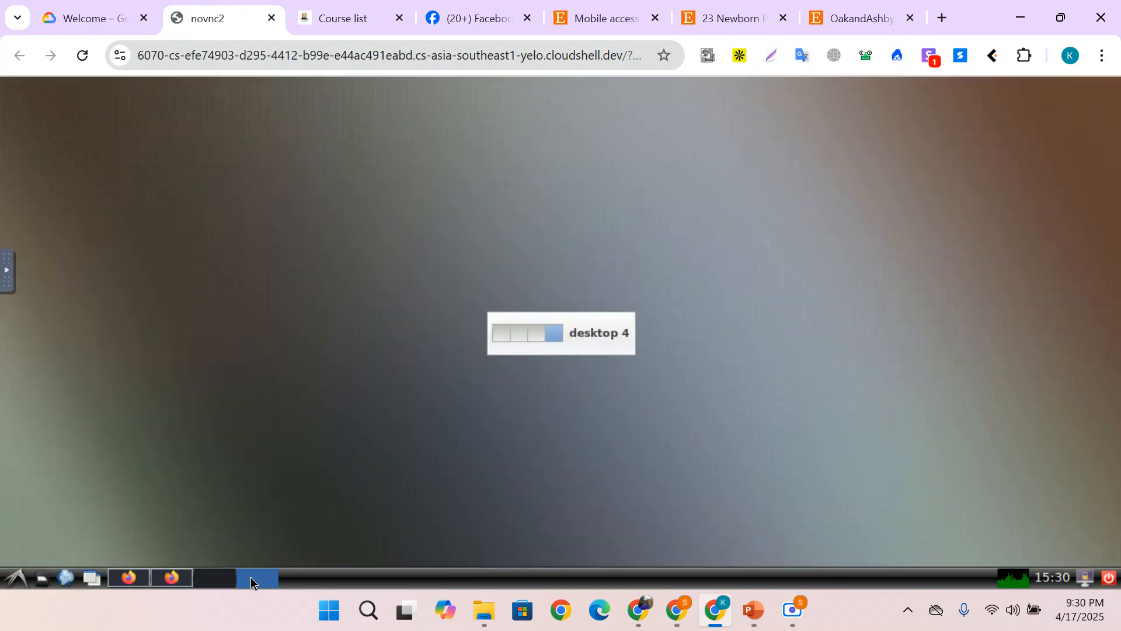
click(166, 577)
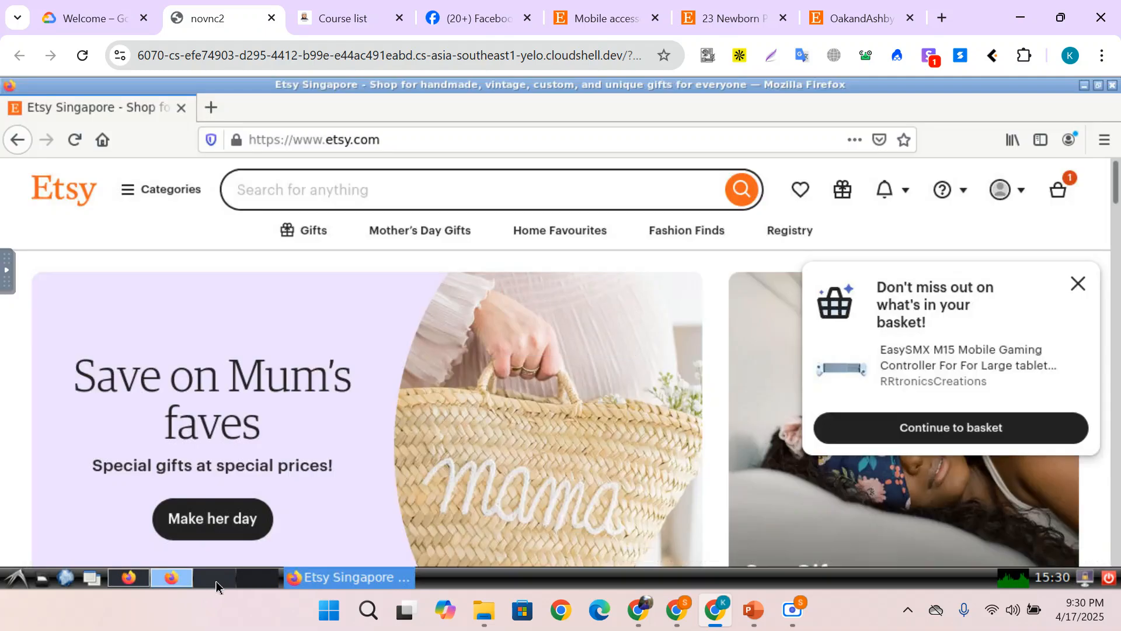
click(216, 581)
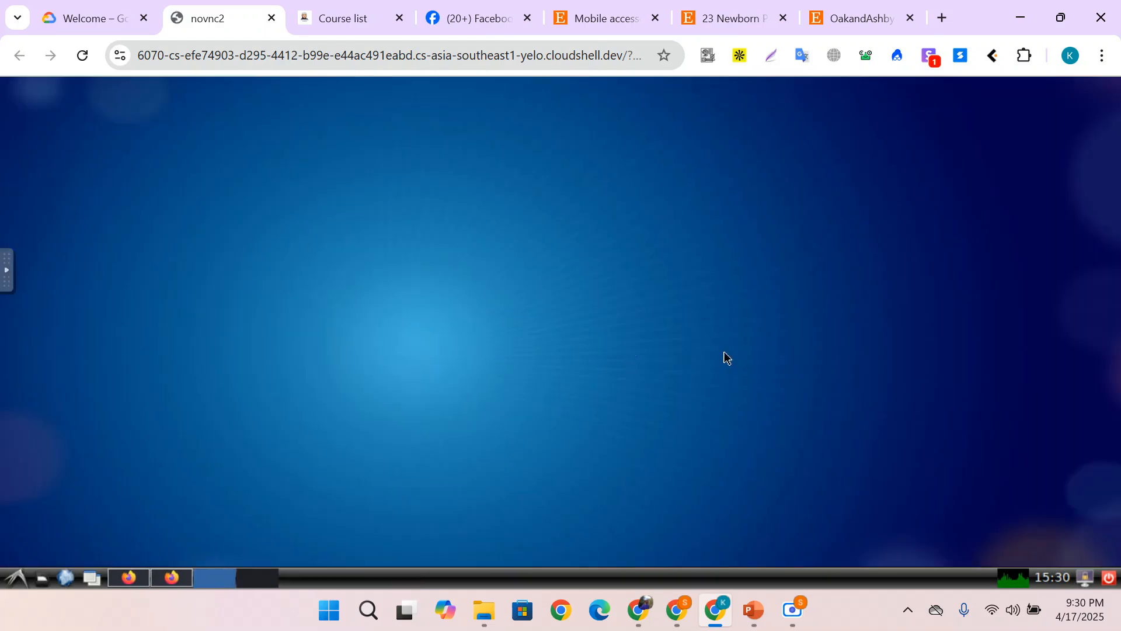